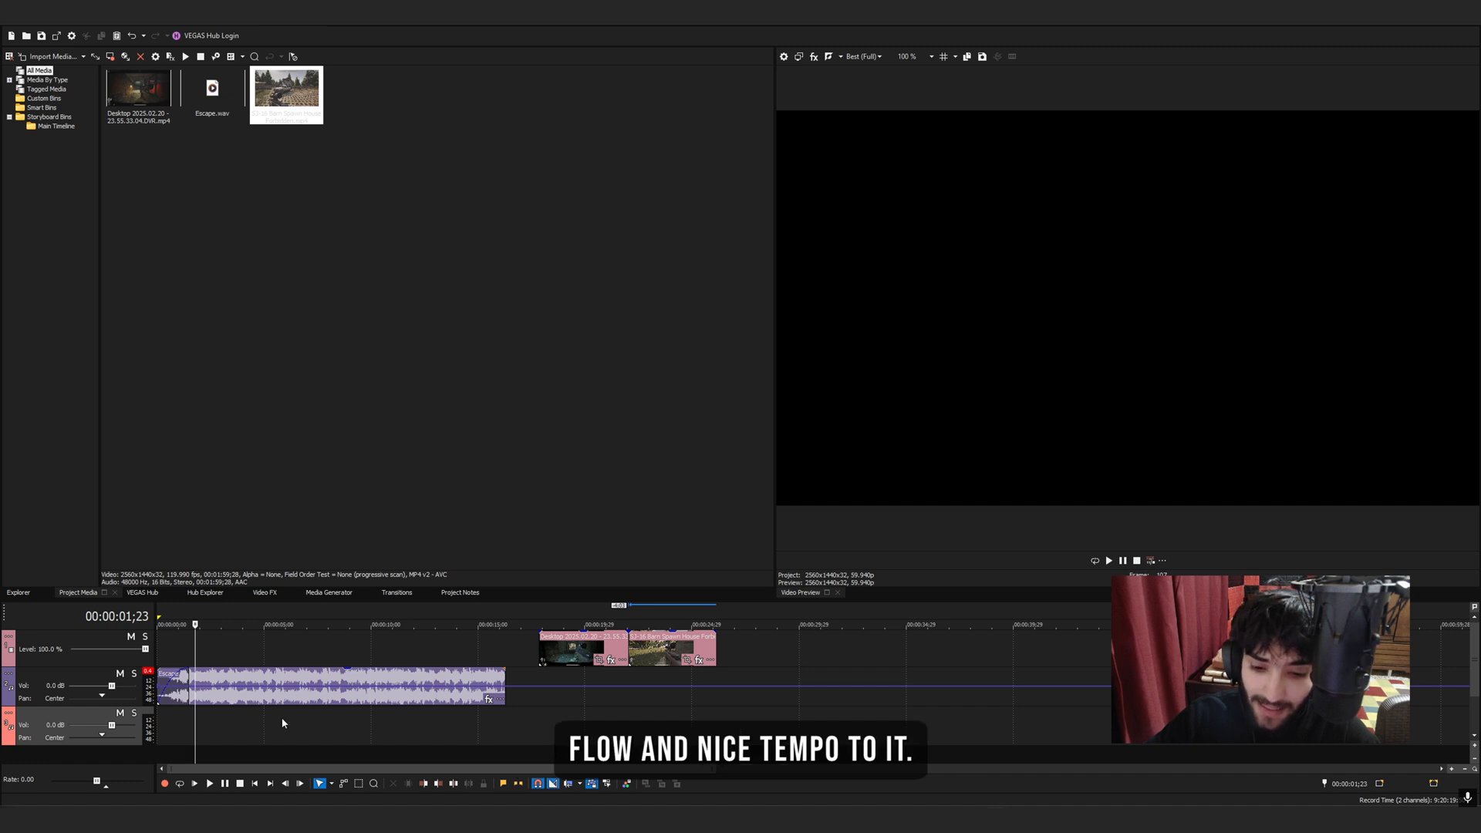
Examine the song's waveform closely around 00:00:01;14 to locate its first strong beat.
scroll(272, 724, "up", 3)
left_click(248, 719)
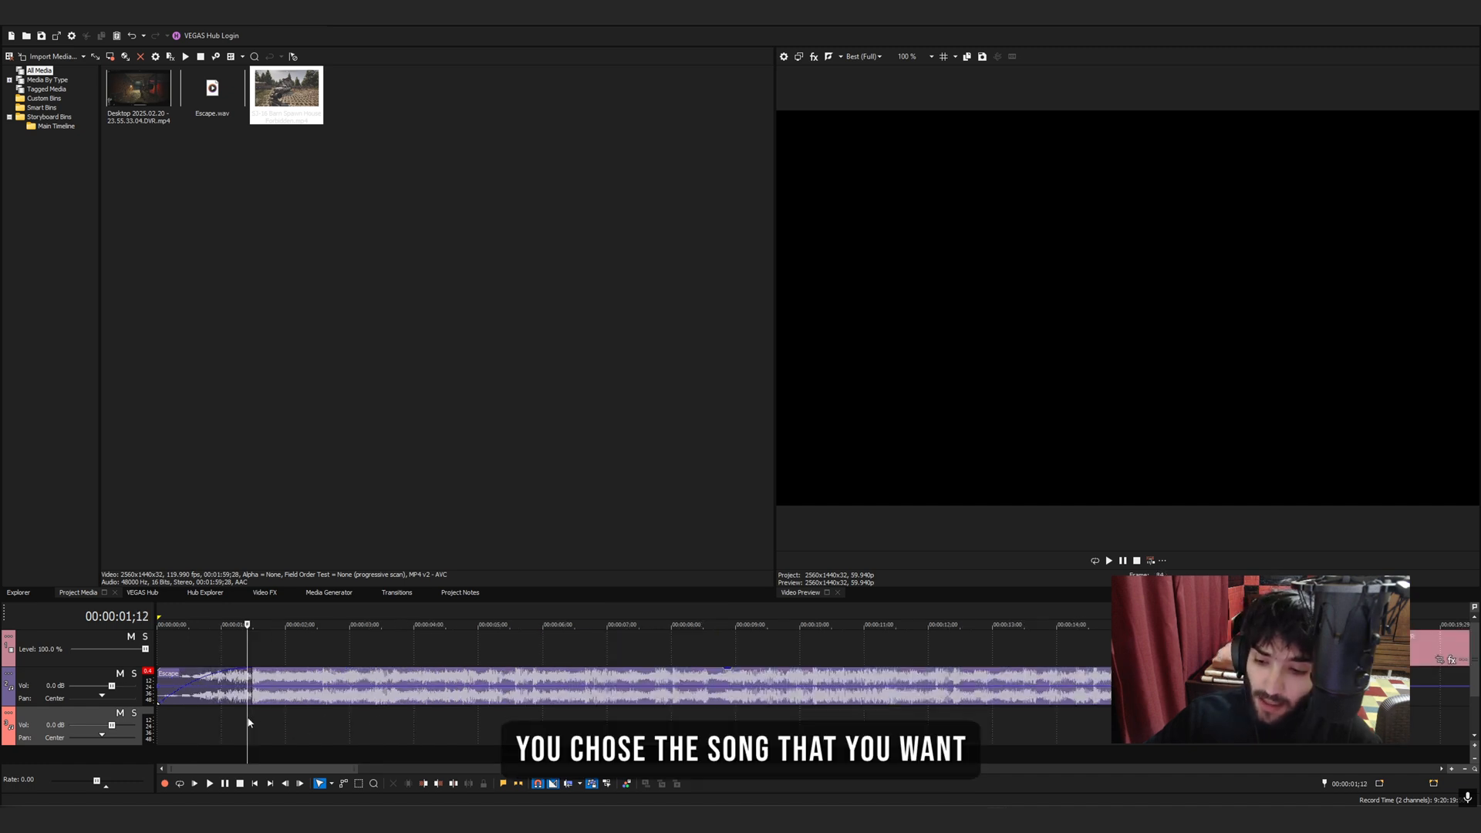
scroll(258, 701, "down", 2)
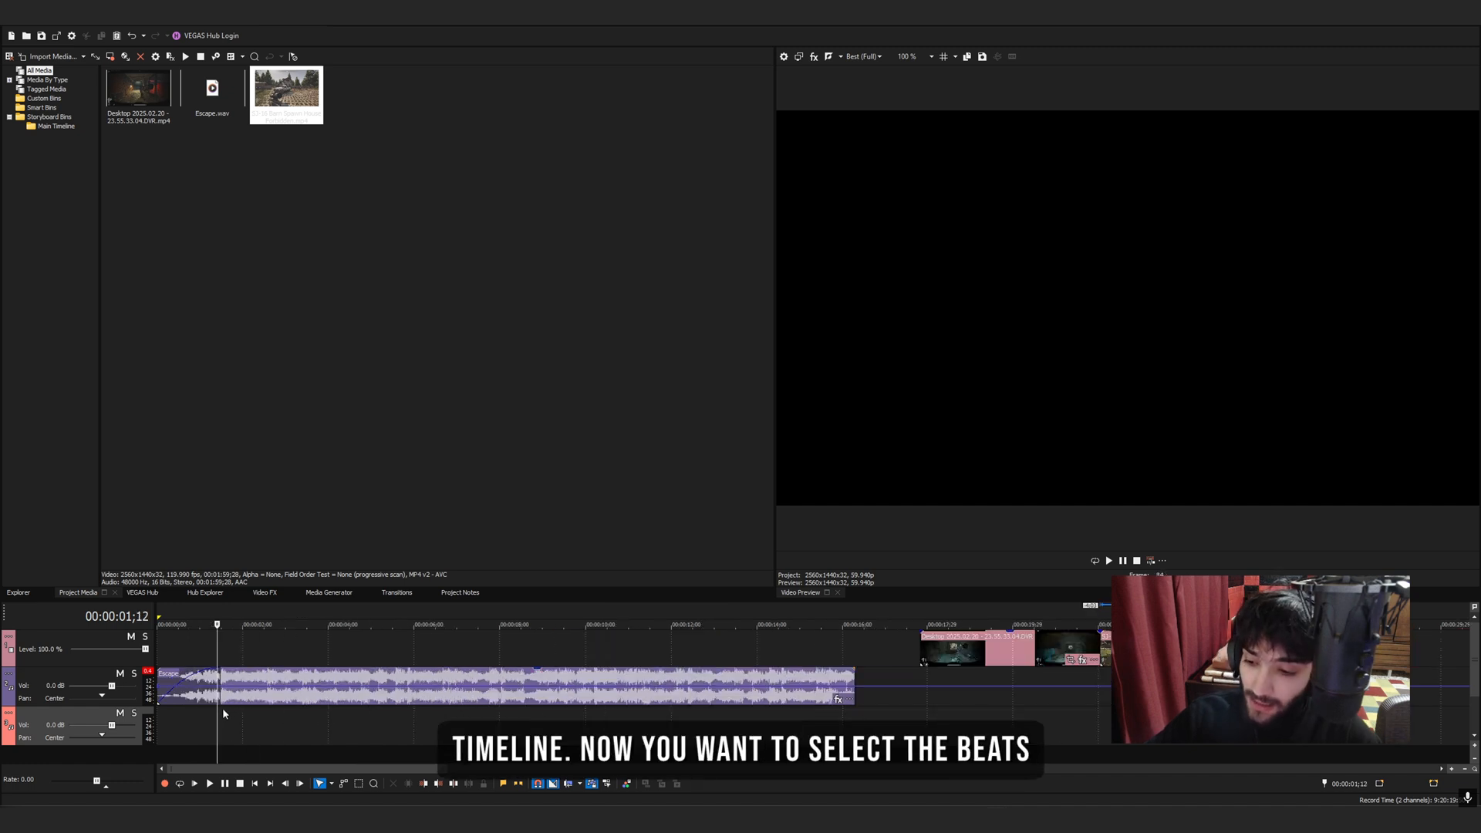
left_click(221, 708)
scroll(221, 707, "up", 5)
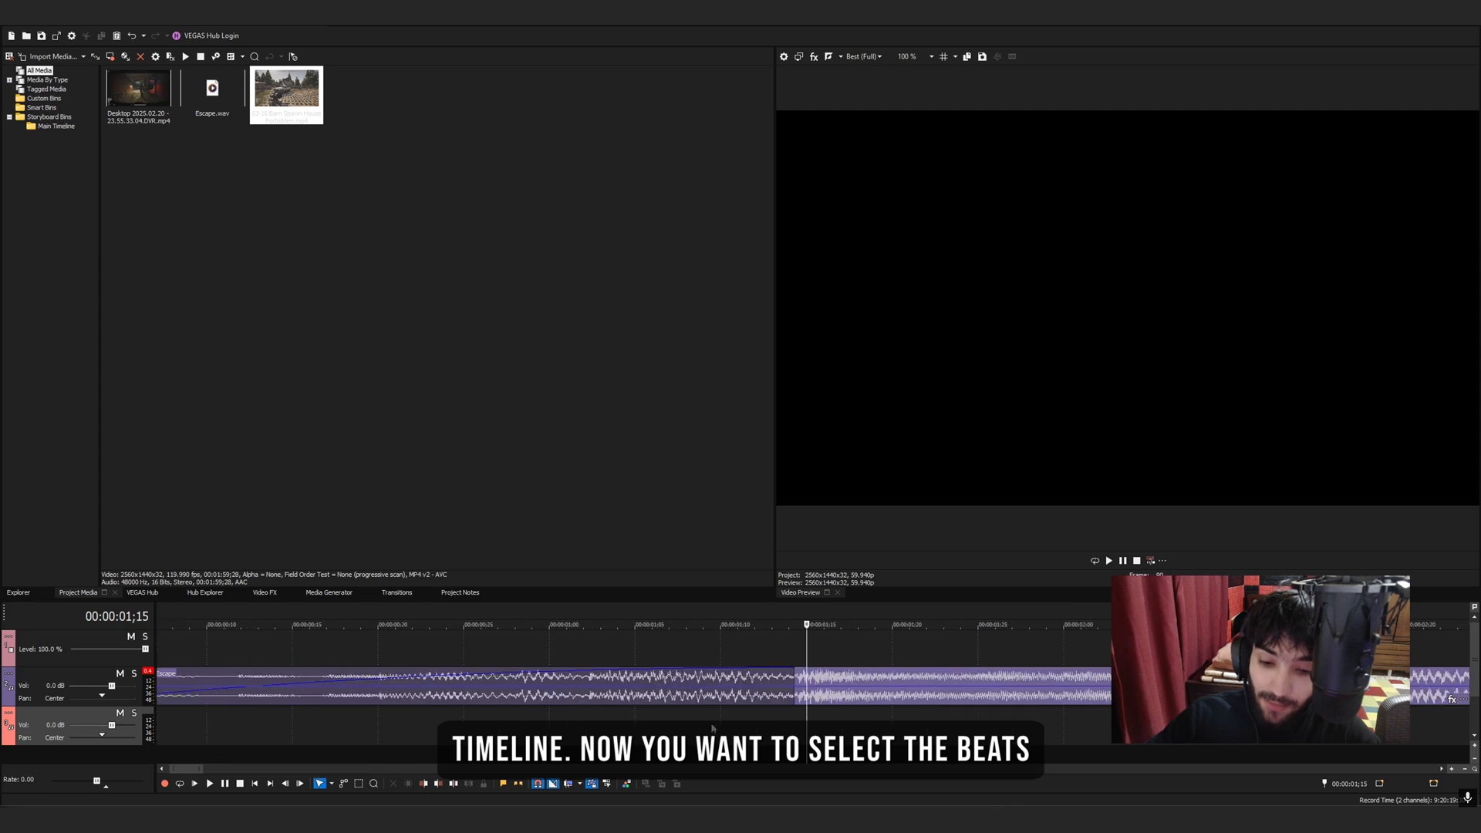
scroll(814, 730, "down", 5)
left_click(411, 707)
scroll(456, 705, "up", 6)
scroll(814, 711, "down", 5)
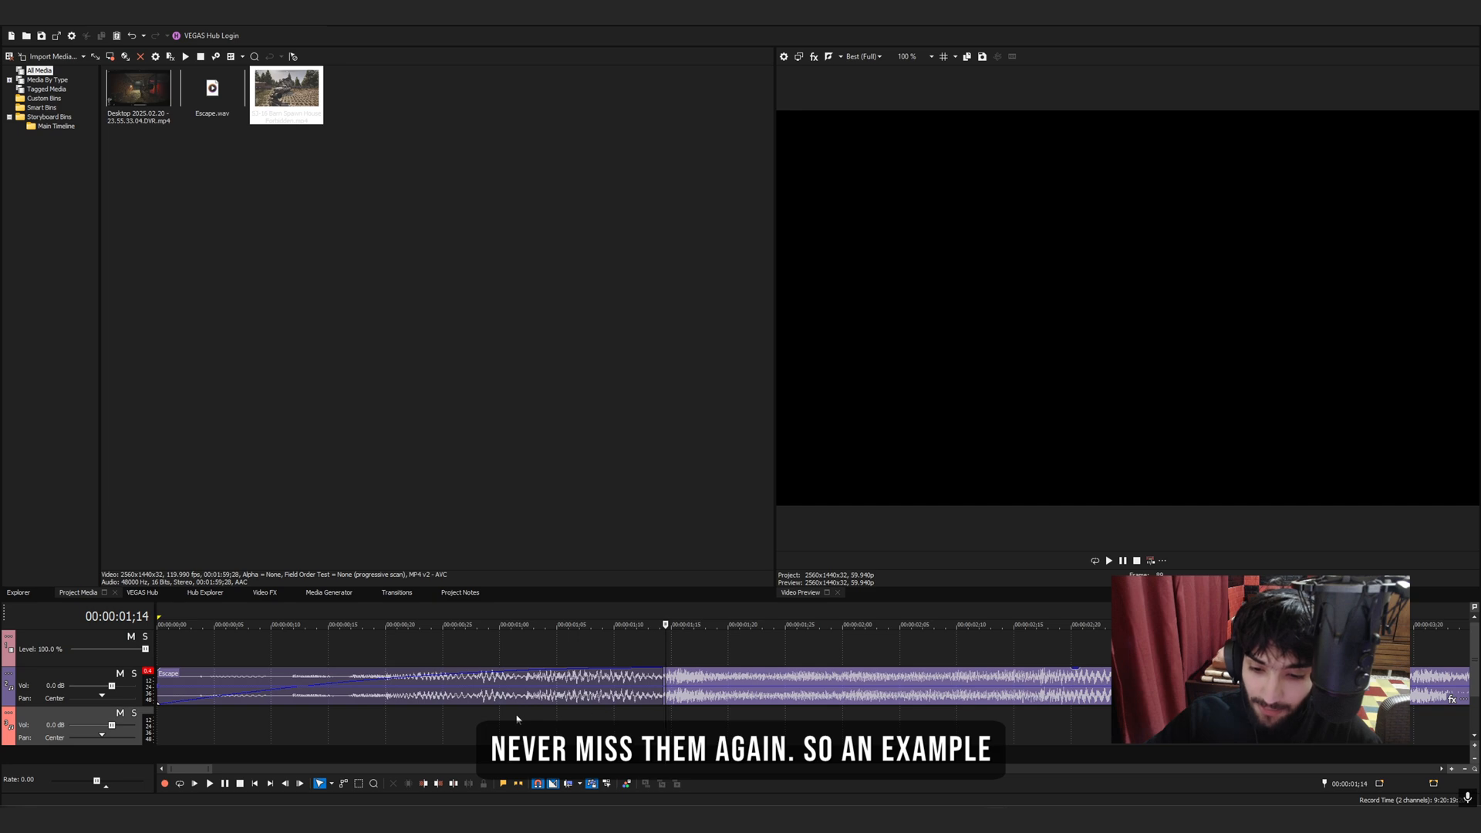
Play the song's intro and add a marker on its first strong beat at 00:00:01;15.
left_click(475, 716)
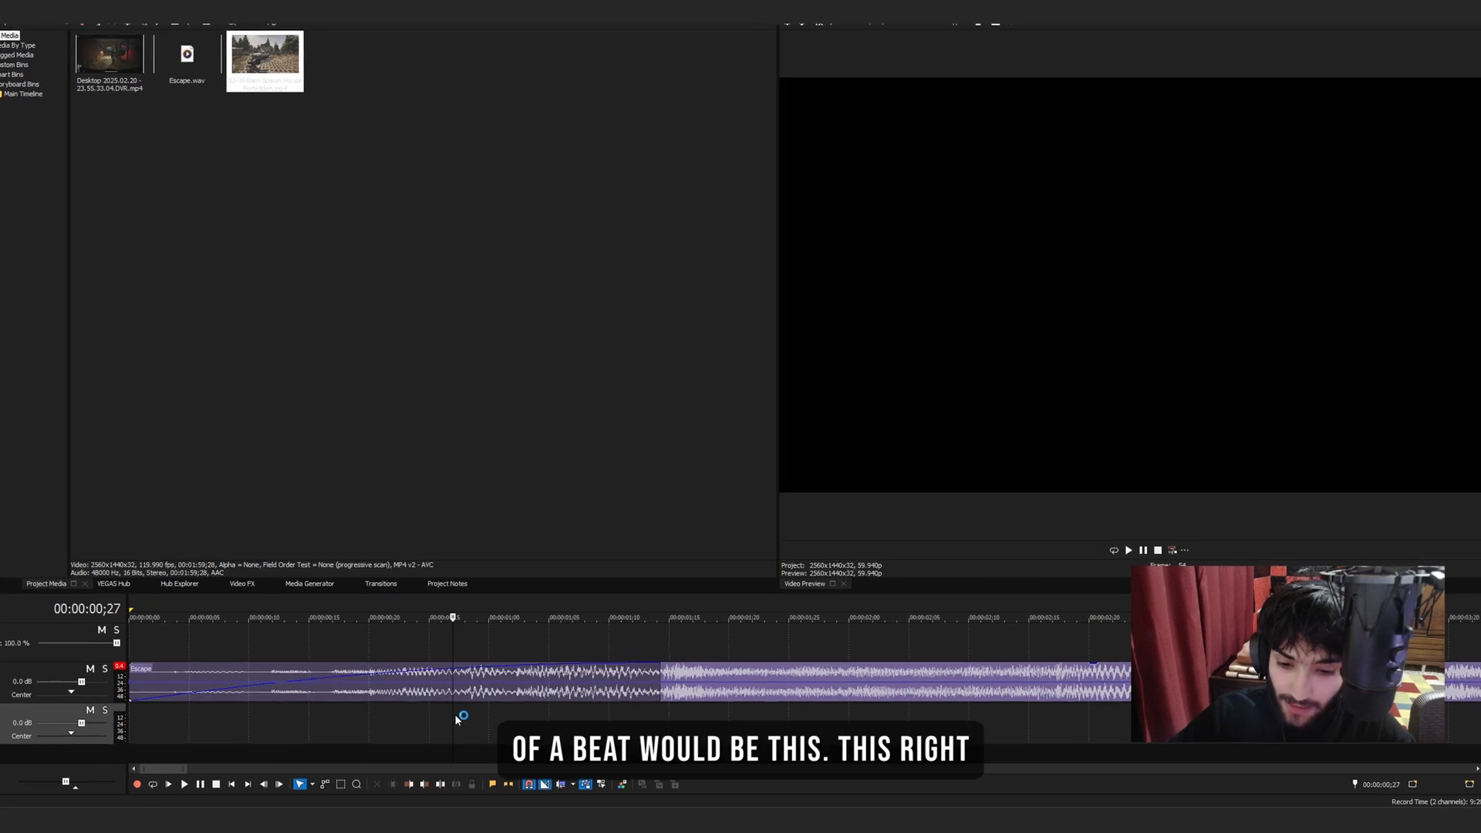
key("space")
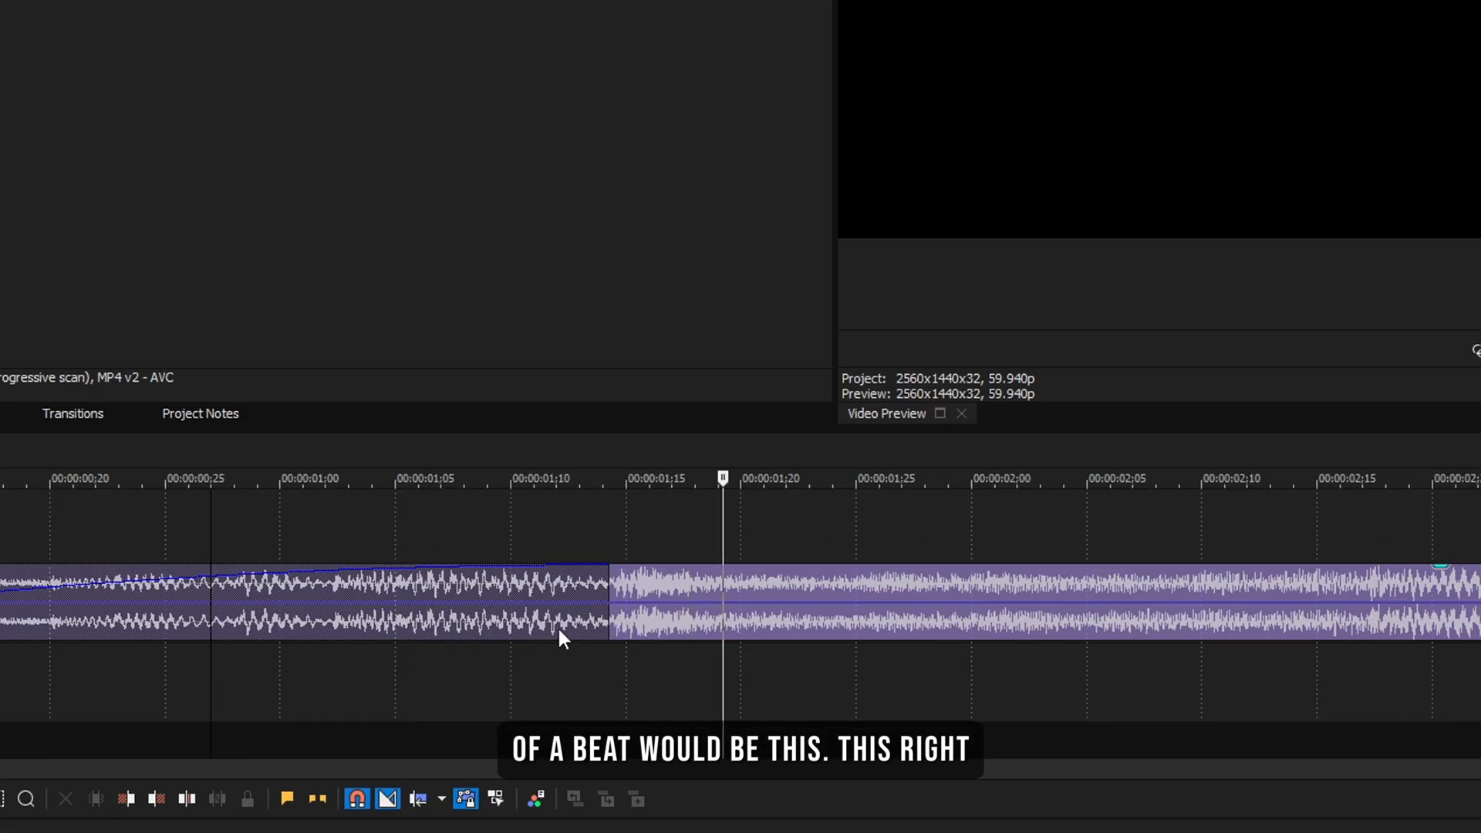
left_click(669, 699)
scroll(632, 656, "up", 5)
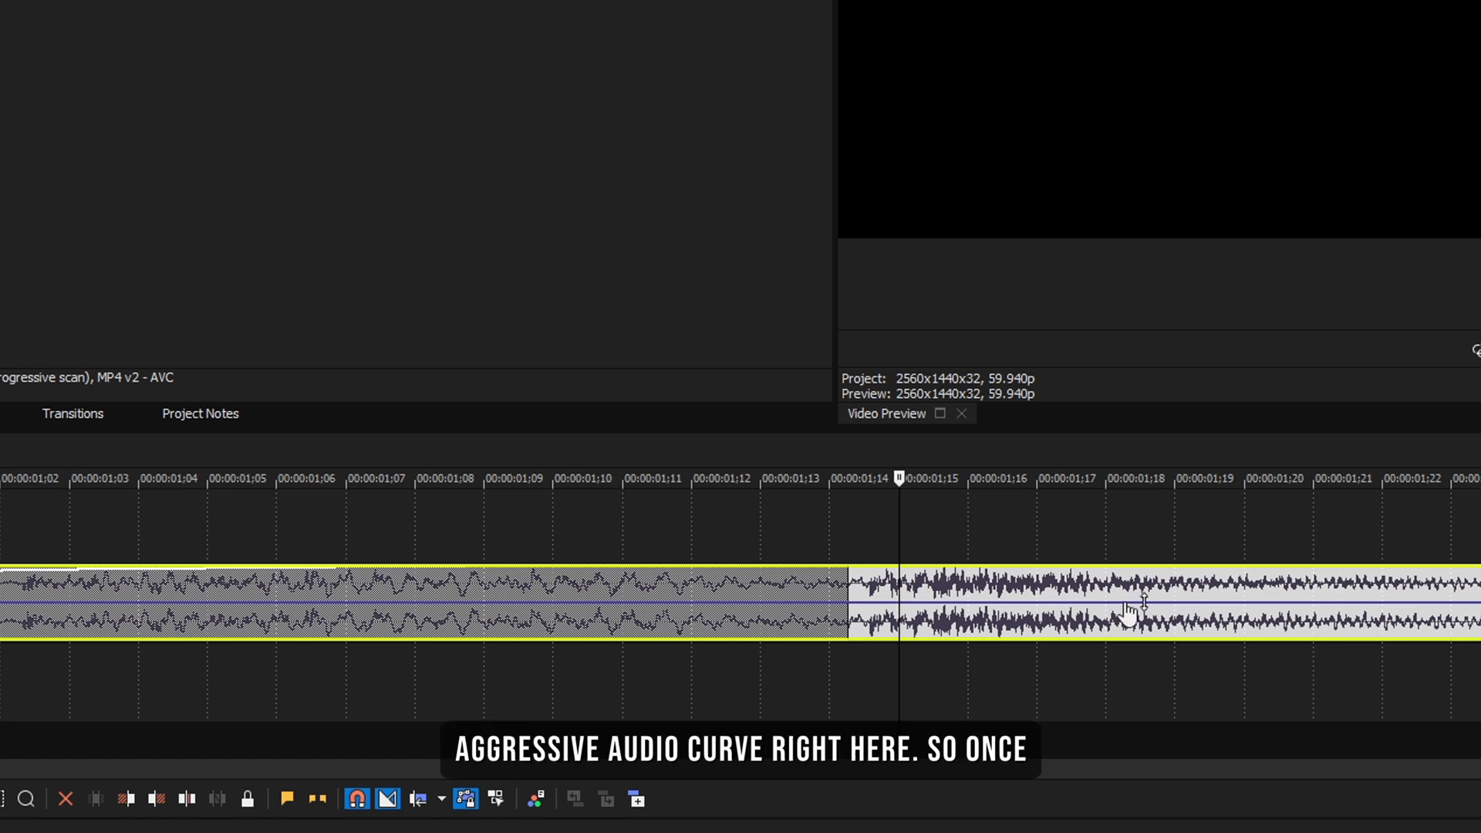
scroll(866, 629, "up", 2)
left_click(882, 654)
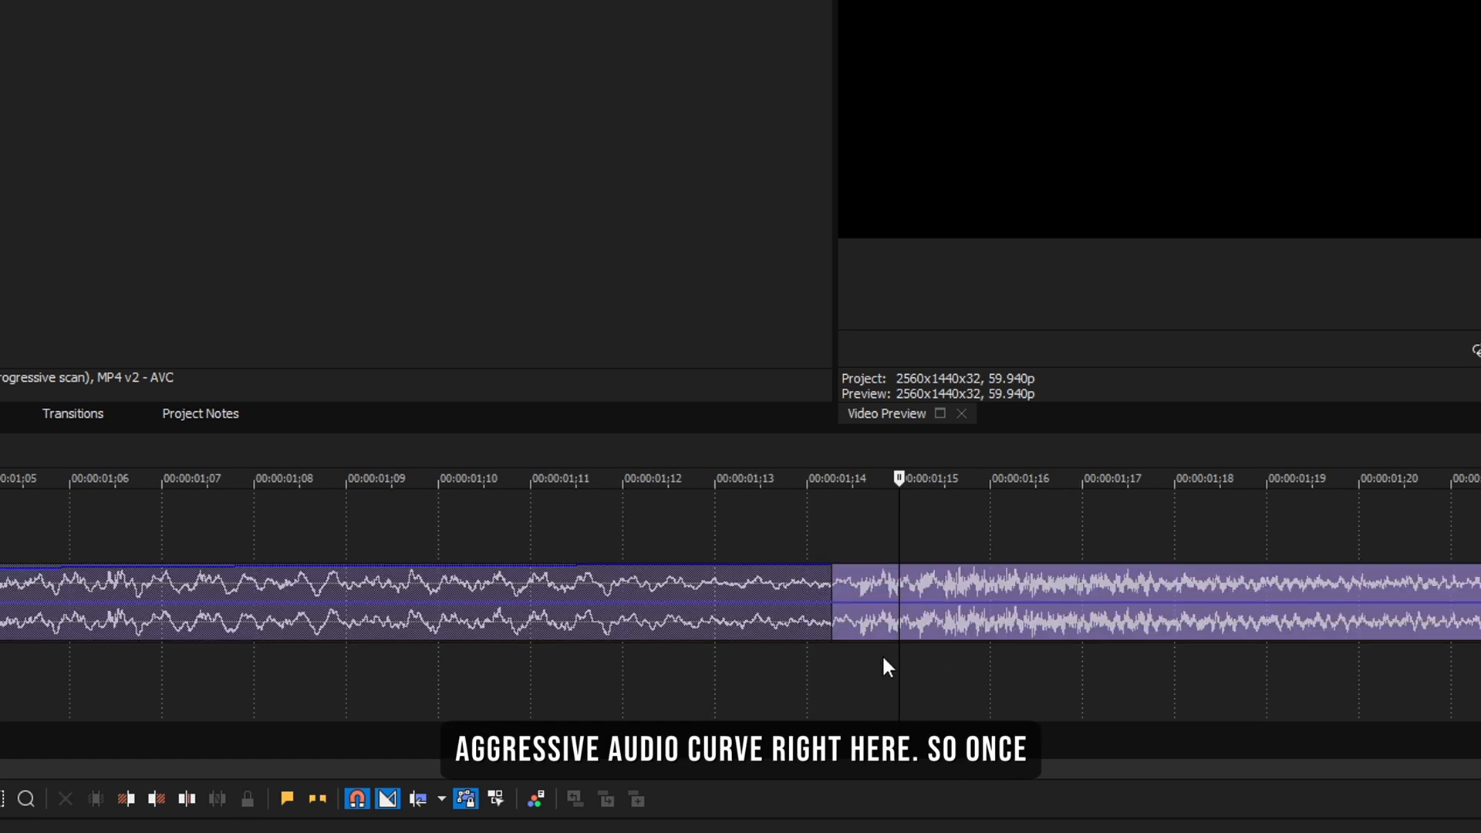
scroll(865, 674, "down", 4)
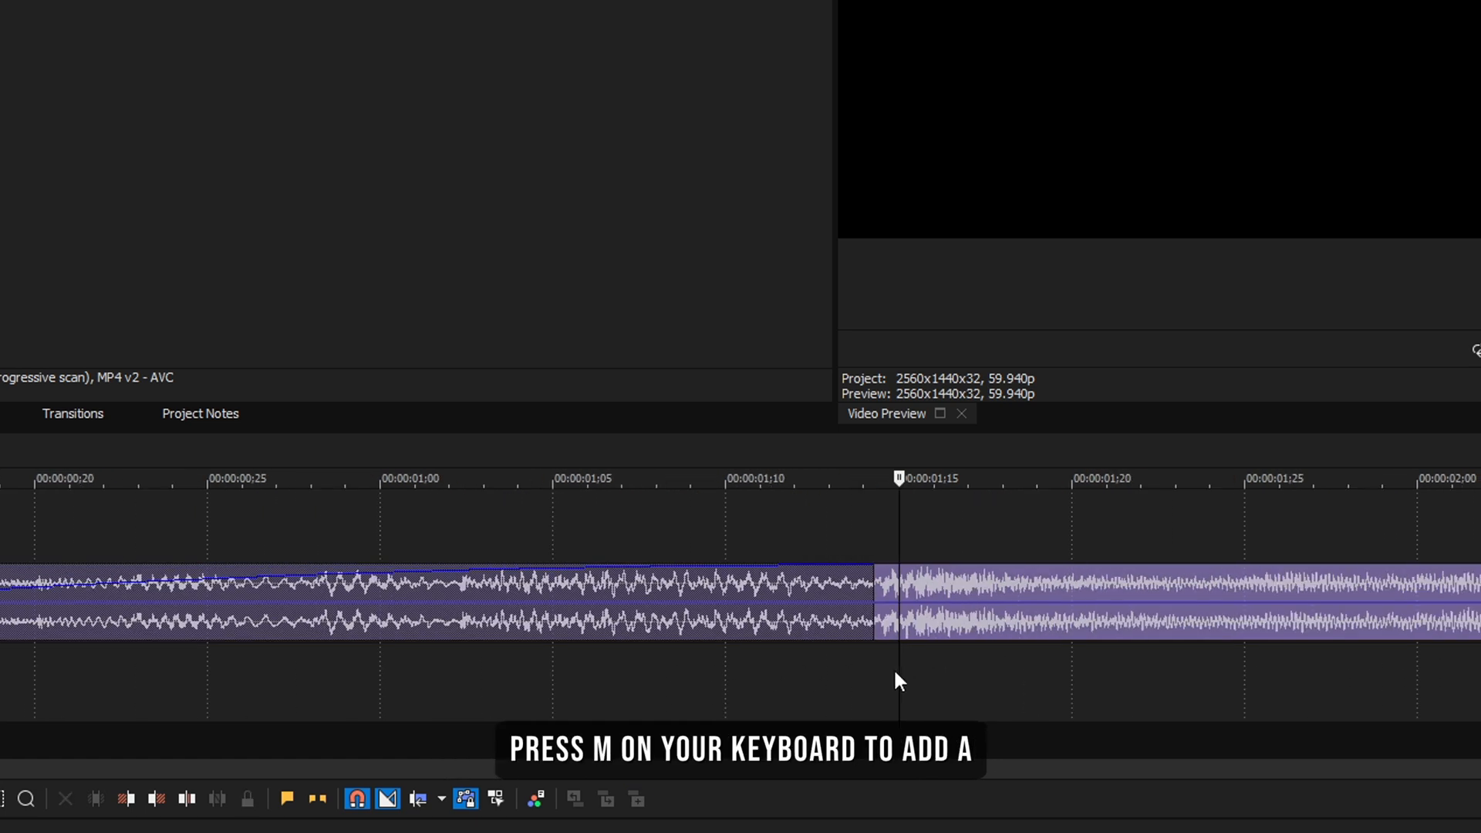
key("m")
Play past the first marker and add a second marker on the following strong beat at about 00:00:02;17.
scroll(895, 679, "down", 2)
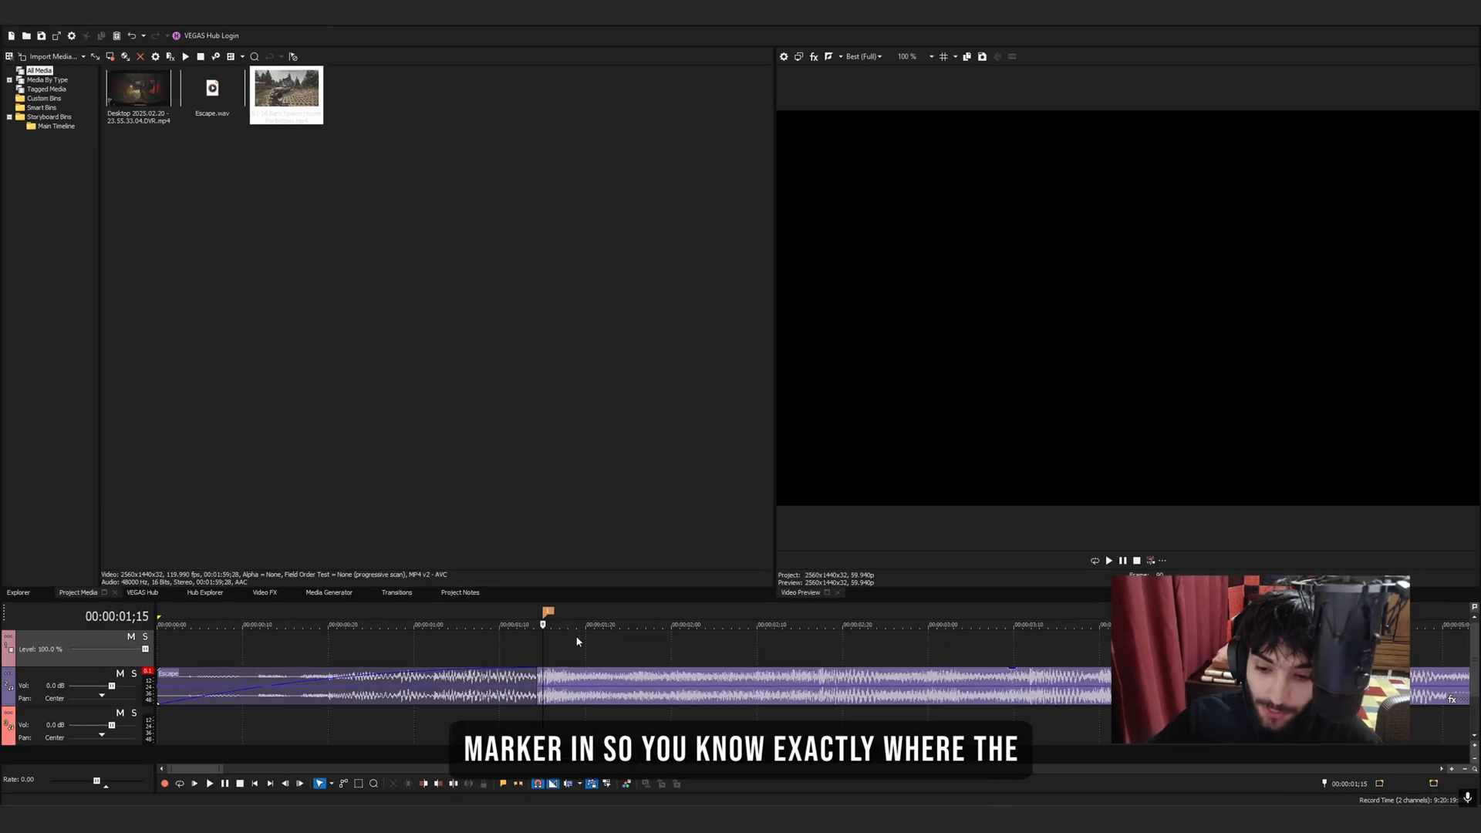
scroll(261, 637, "down", 4)
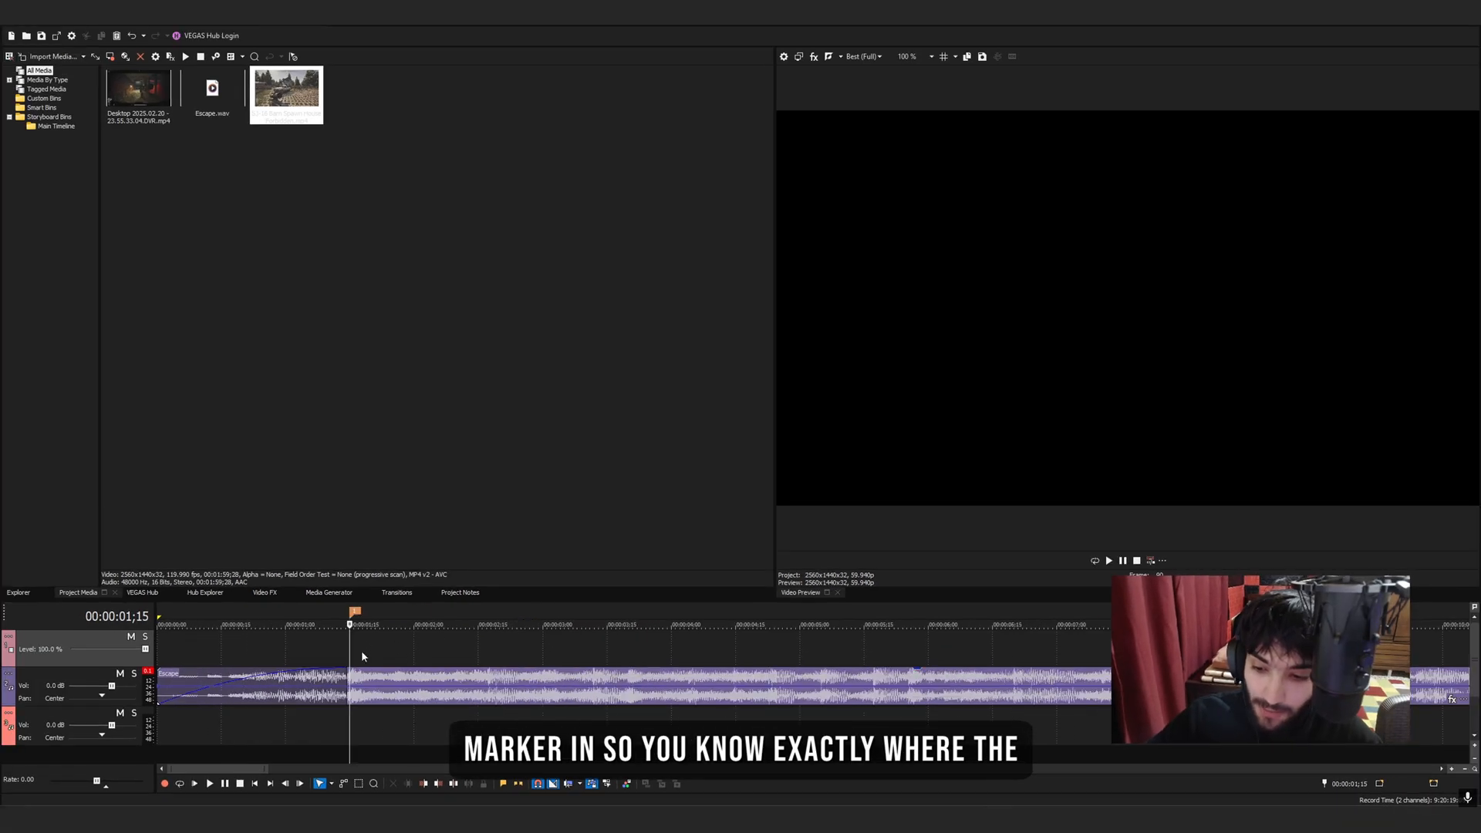
scroll(362, 656, "up", 2)
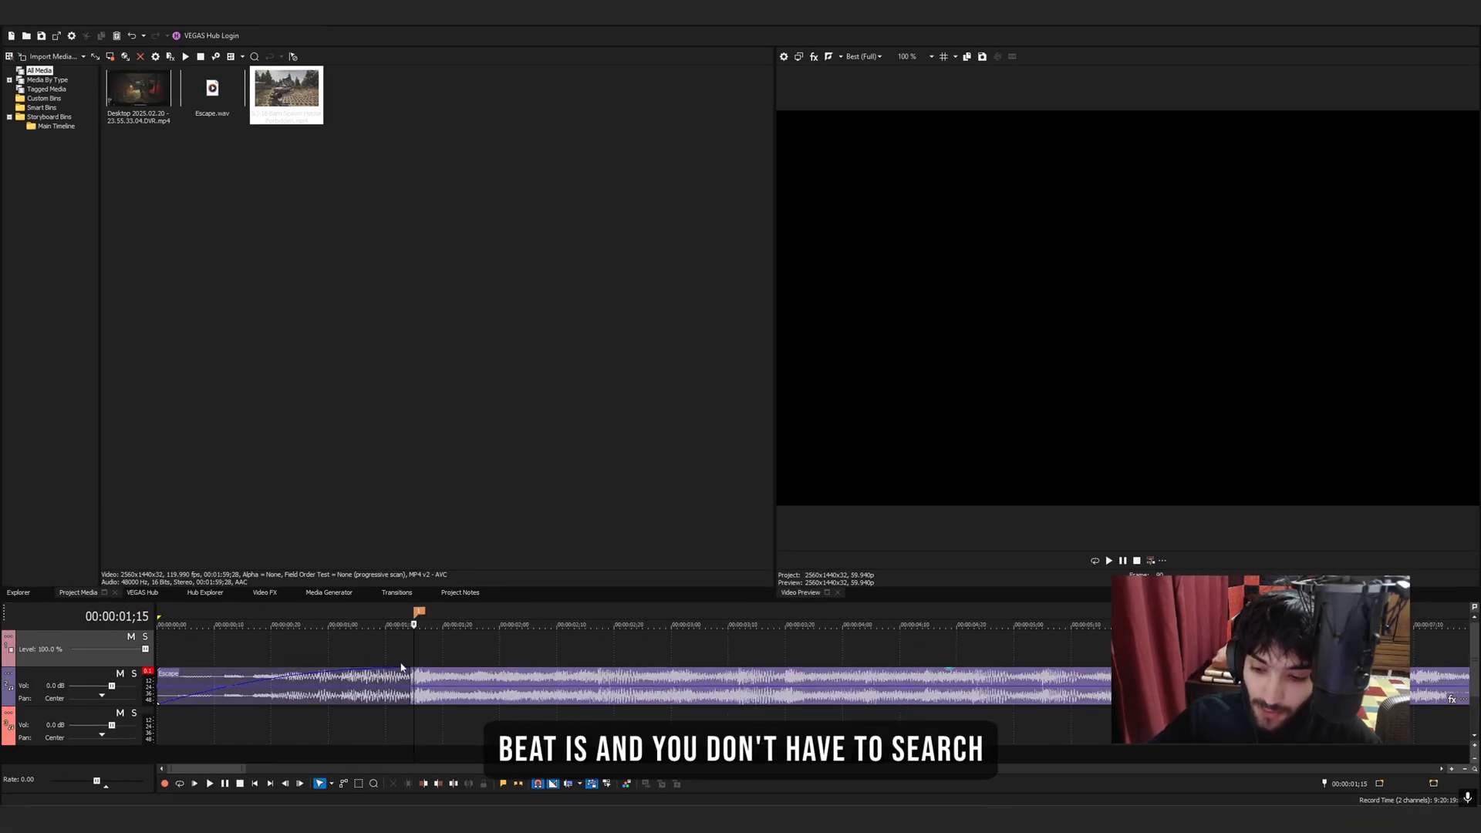
left_click(355, 650)
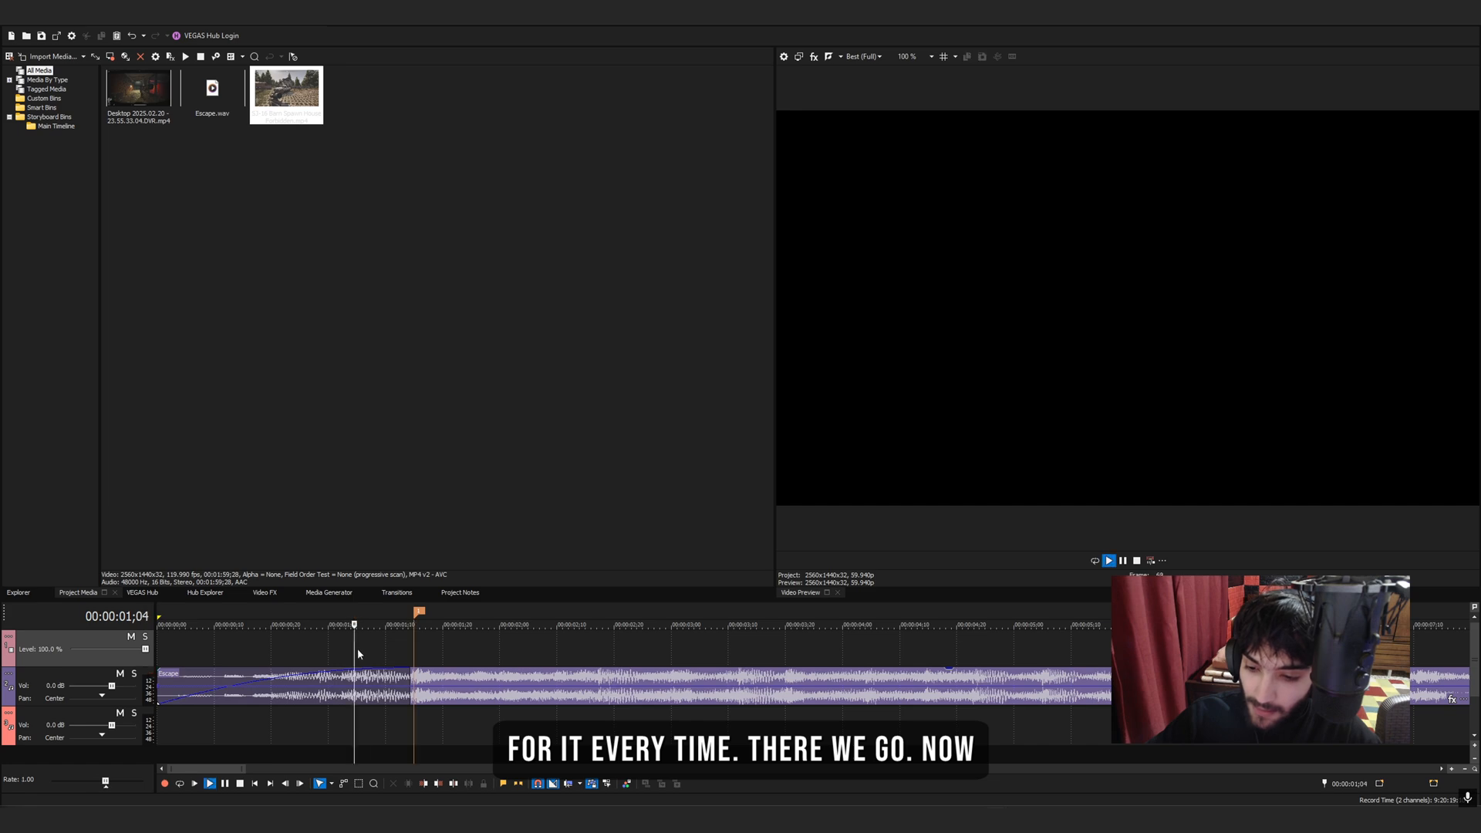
left_click(592, 650)
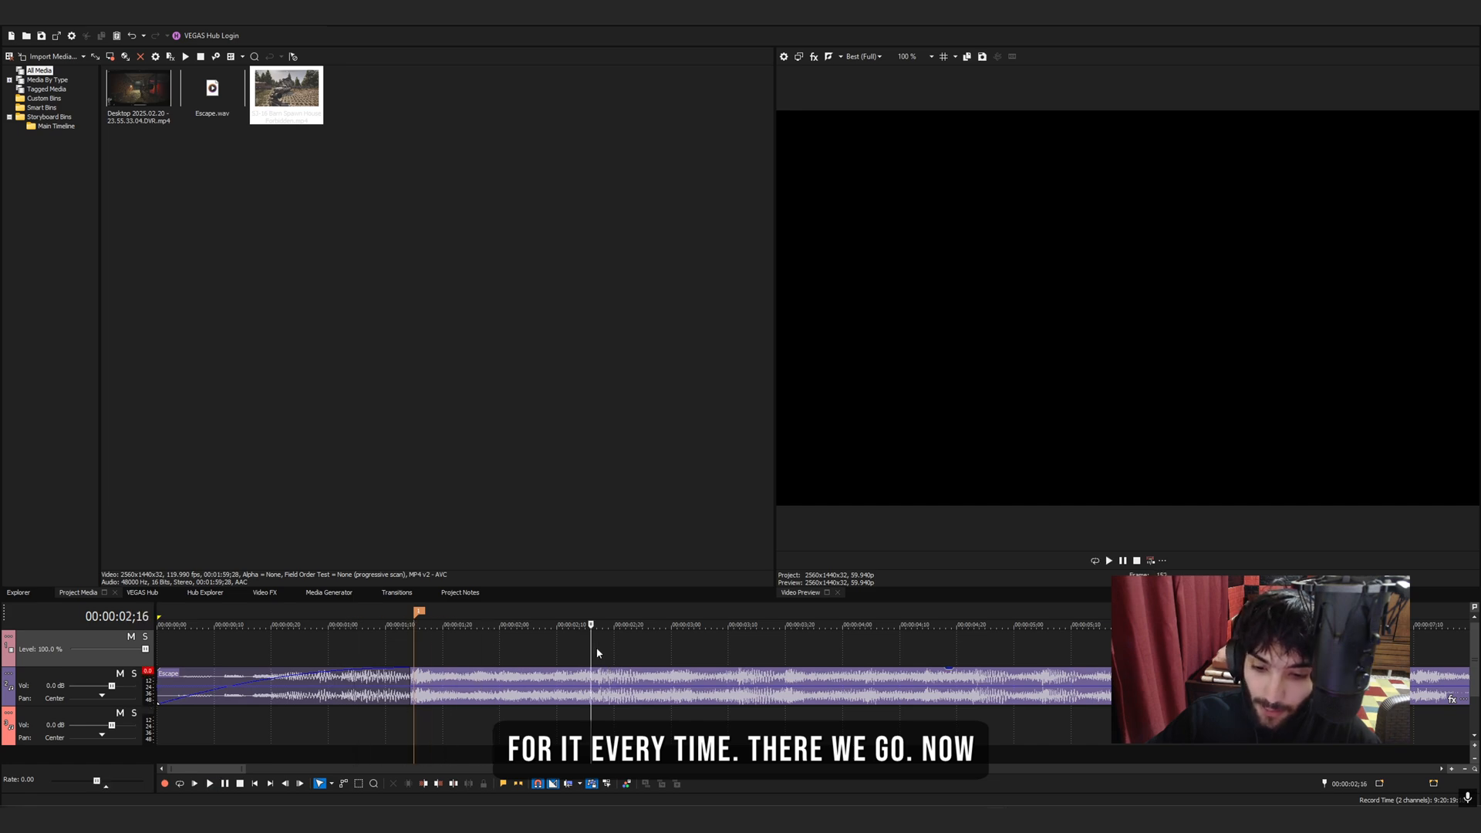
left_click(523, 645)
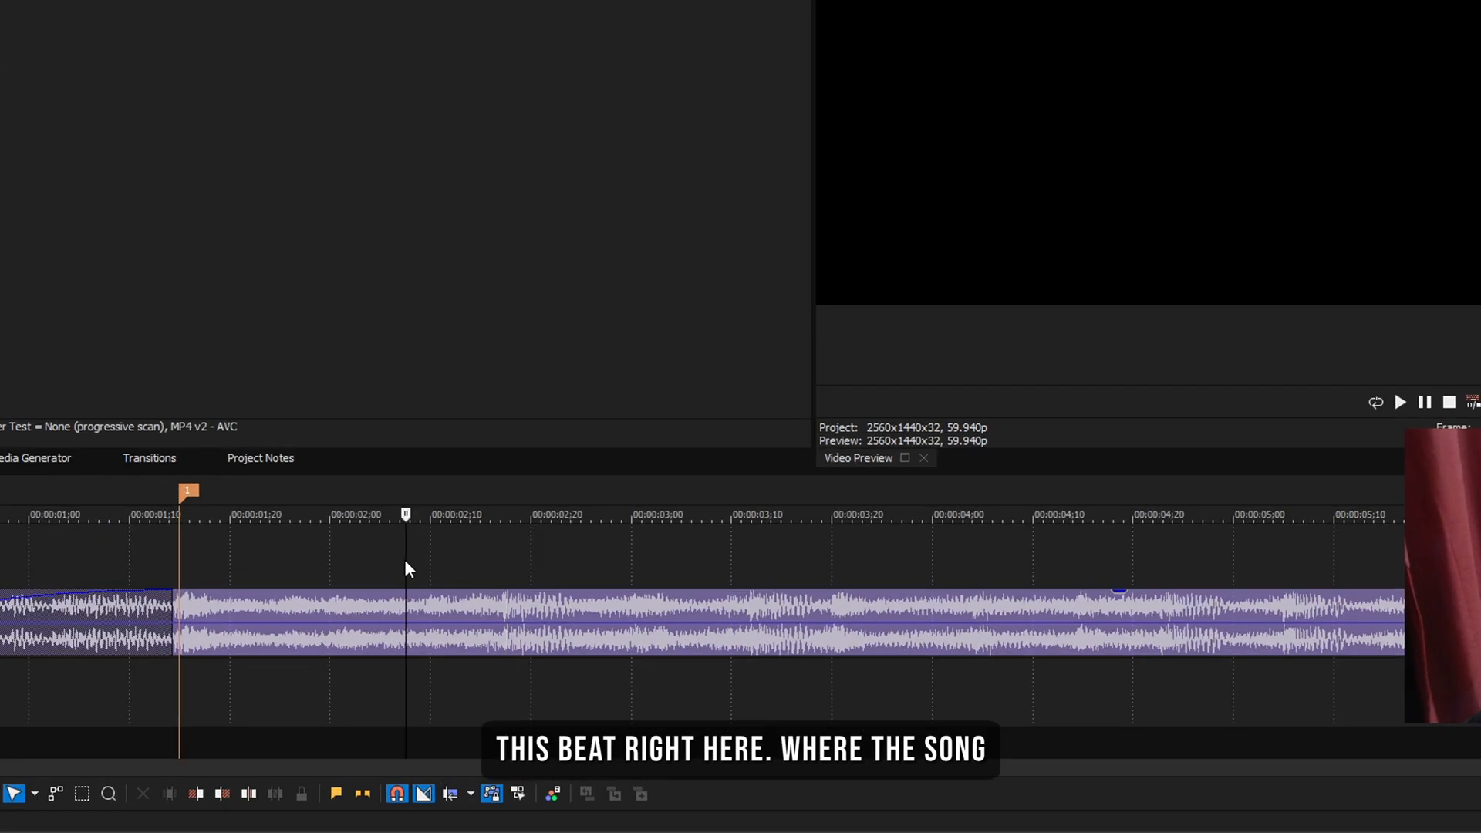
key("space")
left_click(506, 571)
key("m")
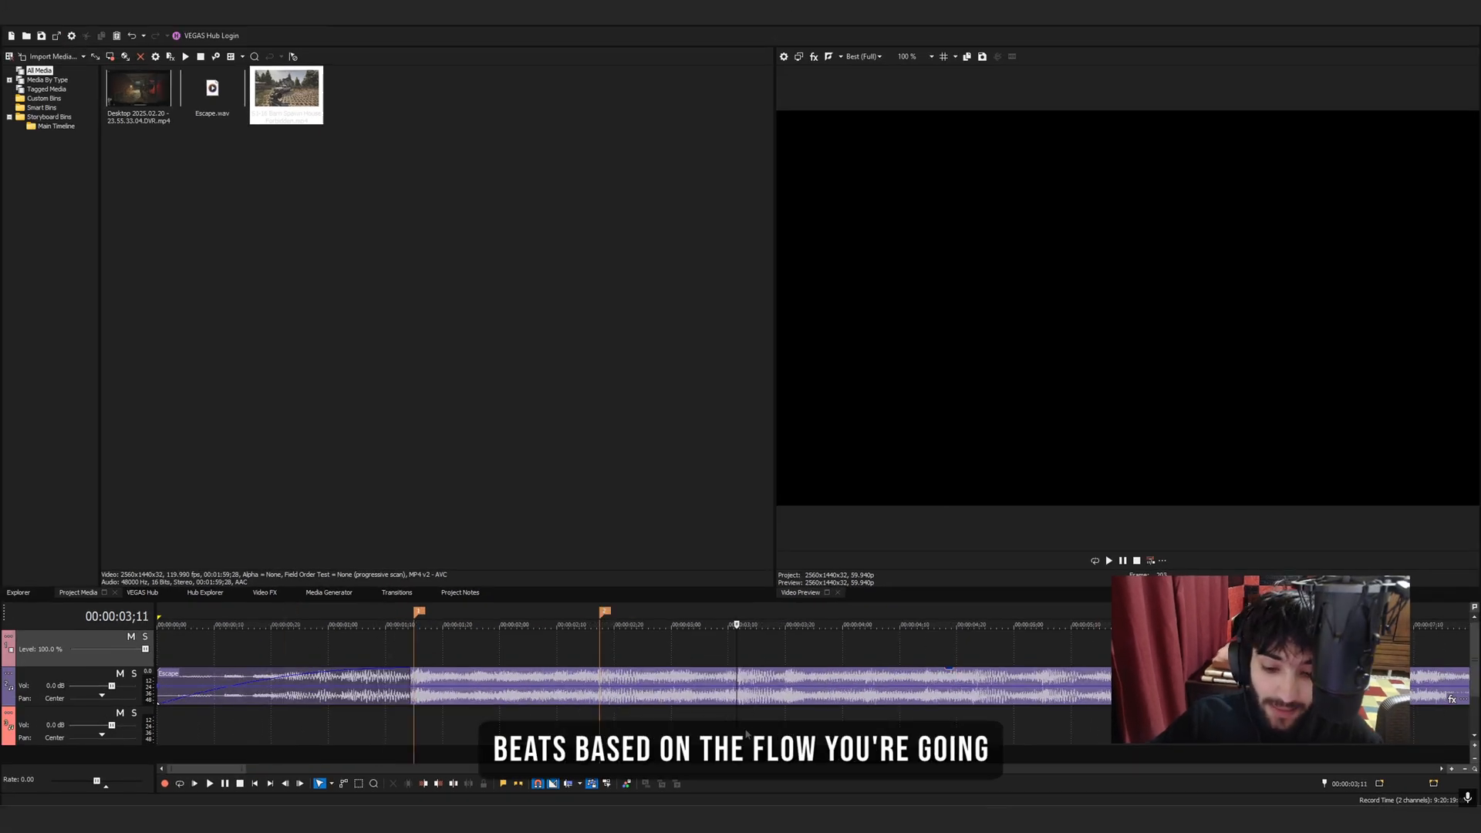
Add a third and a fourth marker on the next two beats of the song.
key("space")
left_click(785, 721)
key("m")
left_click(969, 719)
key("m")
scroll(972, 718, "right", 1)
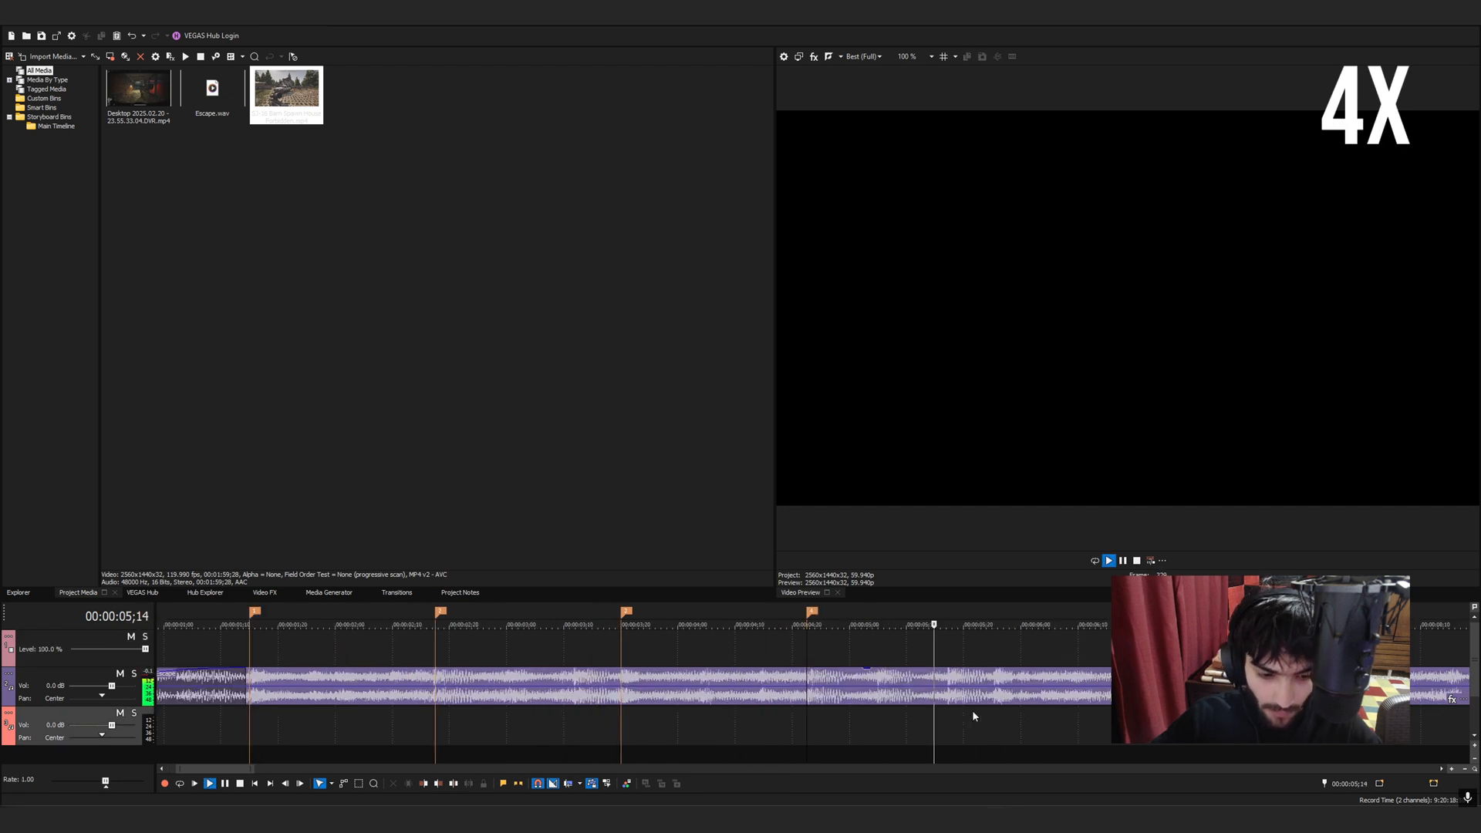
Add a fifth marker on the strong beat near 00:00:07;00, skipping a beat after the fourth marker.
left_click(1144, 688)
scroll(584, 711, "down", 3)
left_click(603, 701)
key("m")
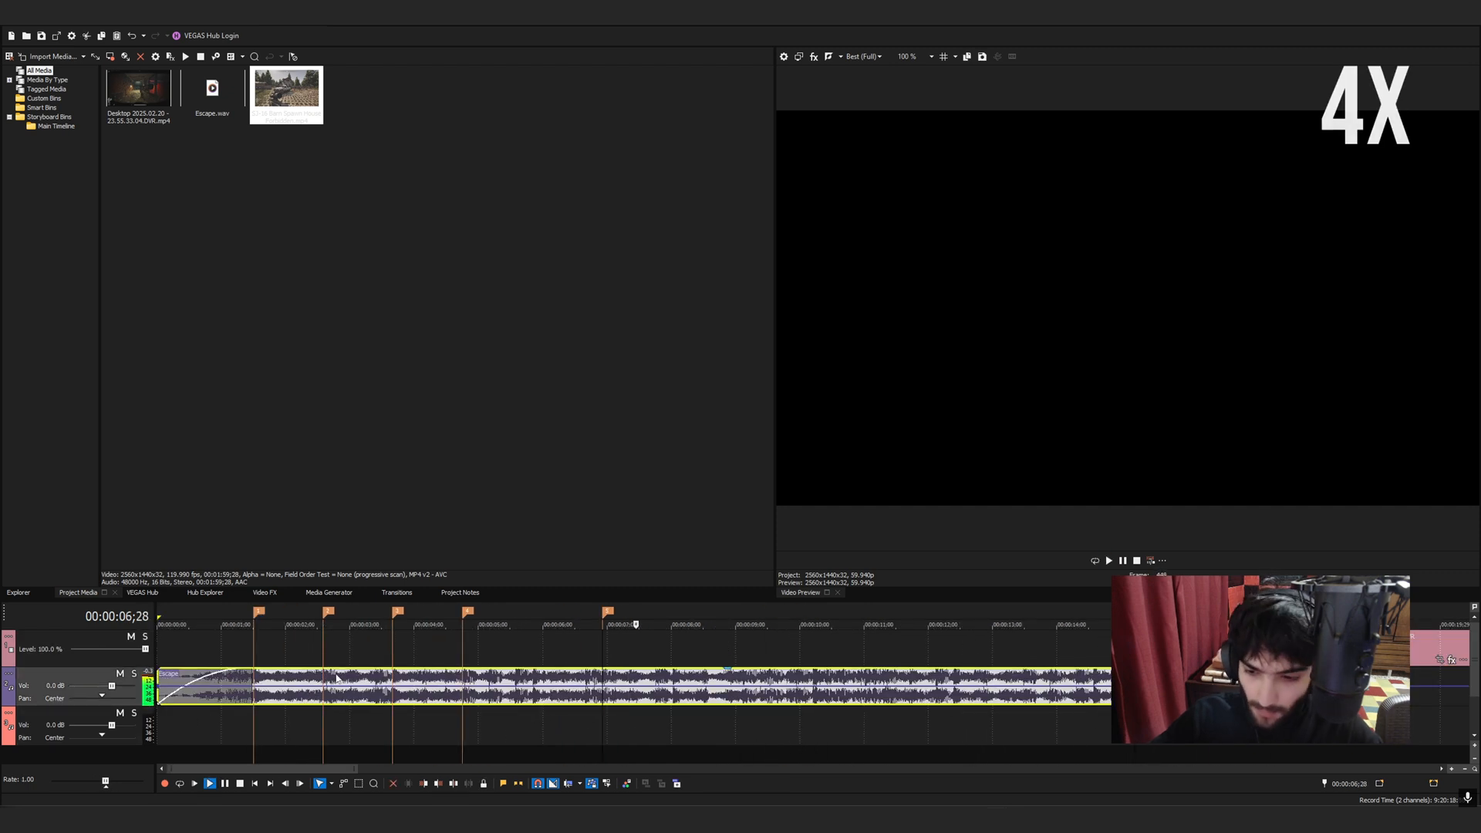
key("space")
left_click(231, 648)
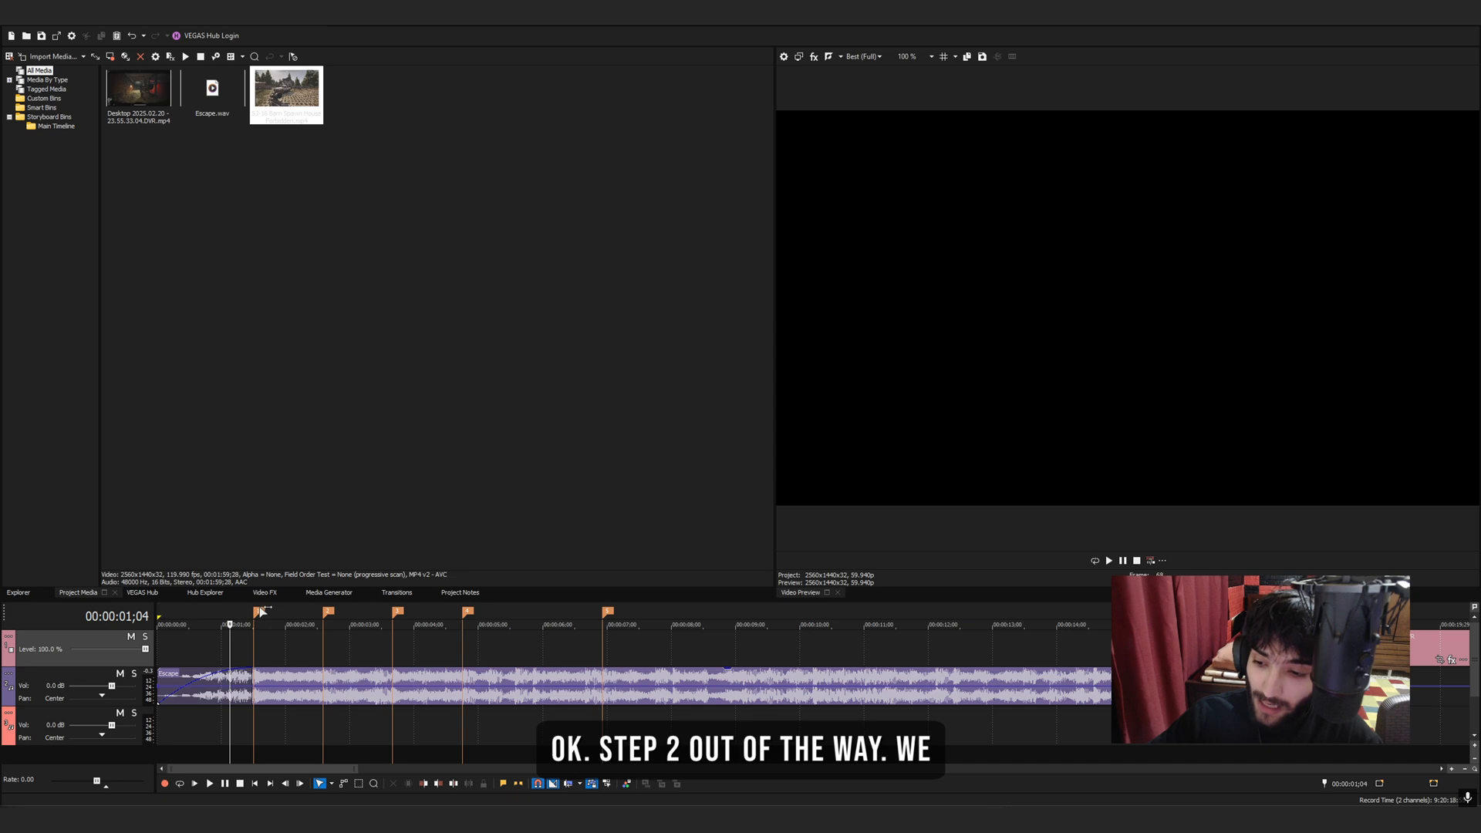
Examine the two gameplay clips placed after the song at several points in the video preview.
scroll(798, 655, "down", 3)
left_click(744, 660)
left_click(783, 658)
left_click(897, 655)
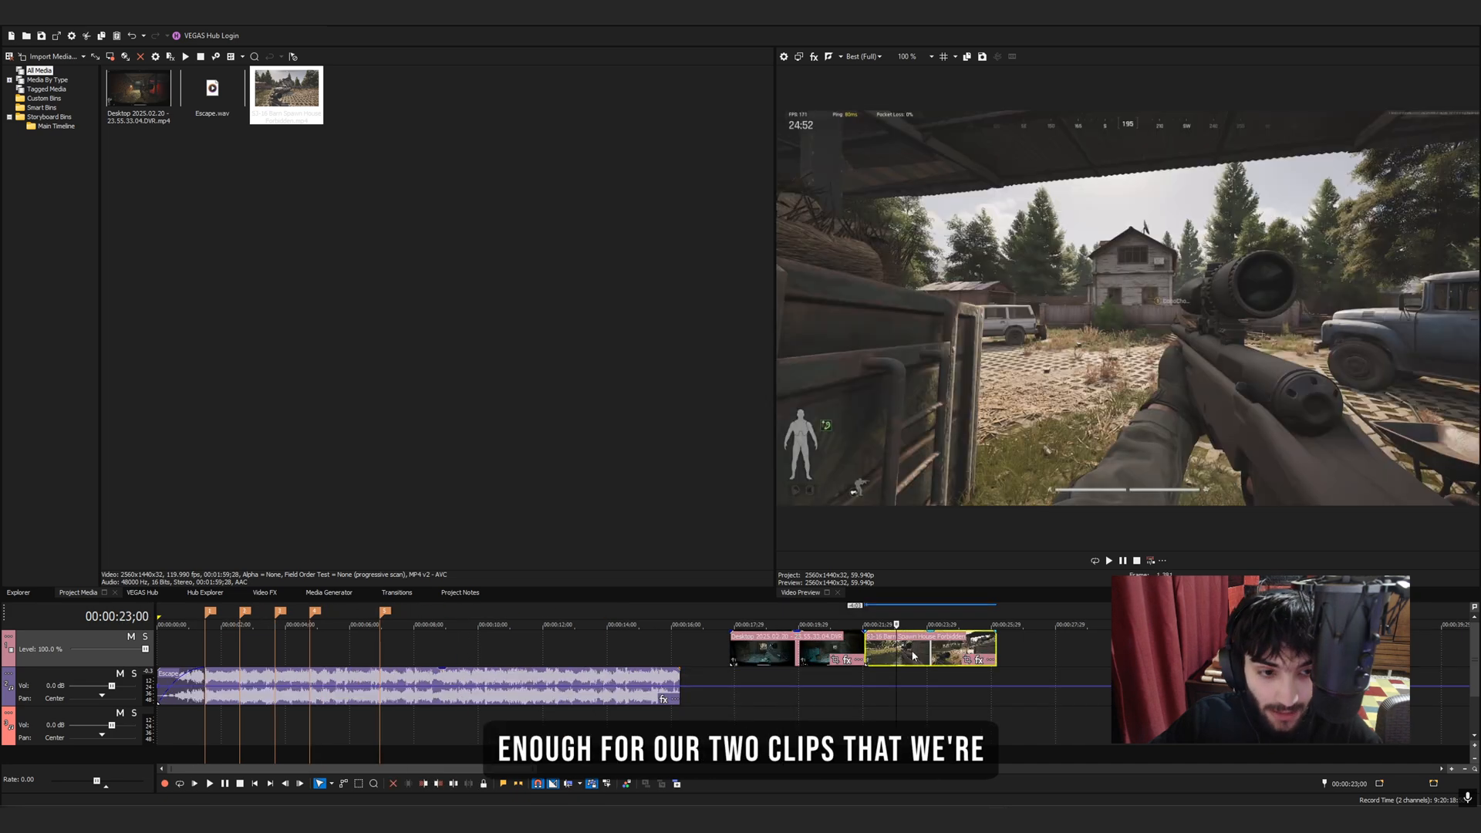
left_click(936, 656)
left_click(945, 656)
left_click(875, 656)
left_click(811, 655)
left_click(778, 681)
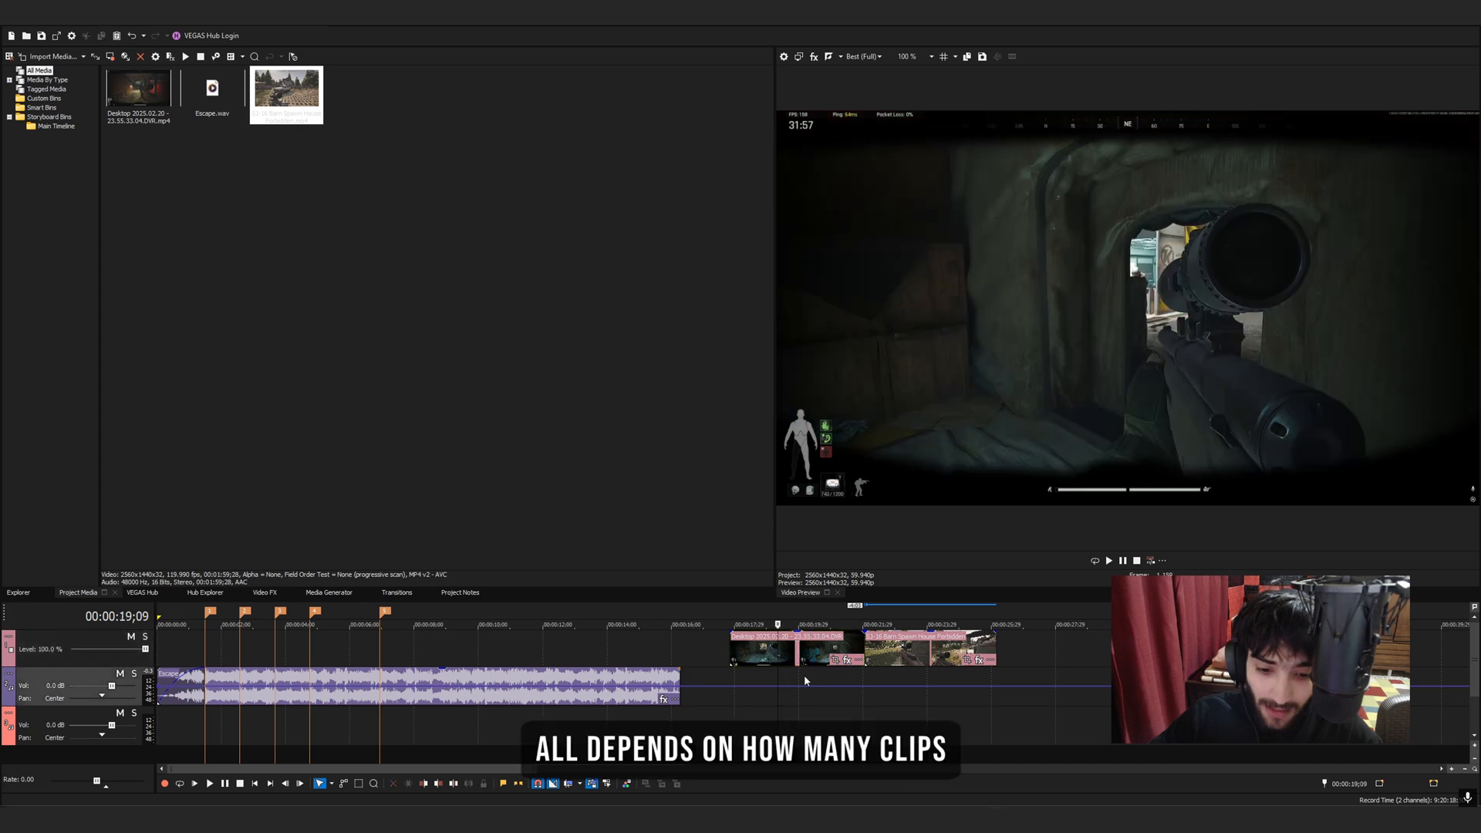
left_click(911, 681)
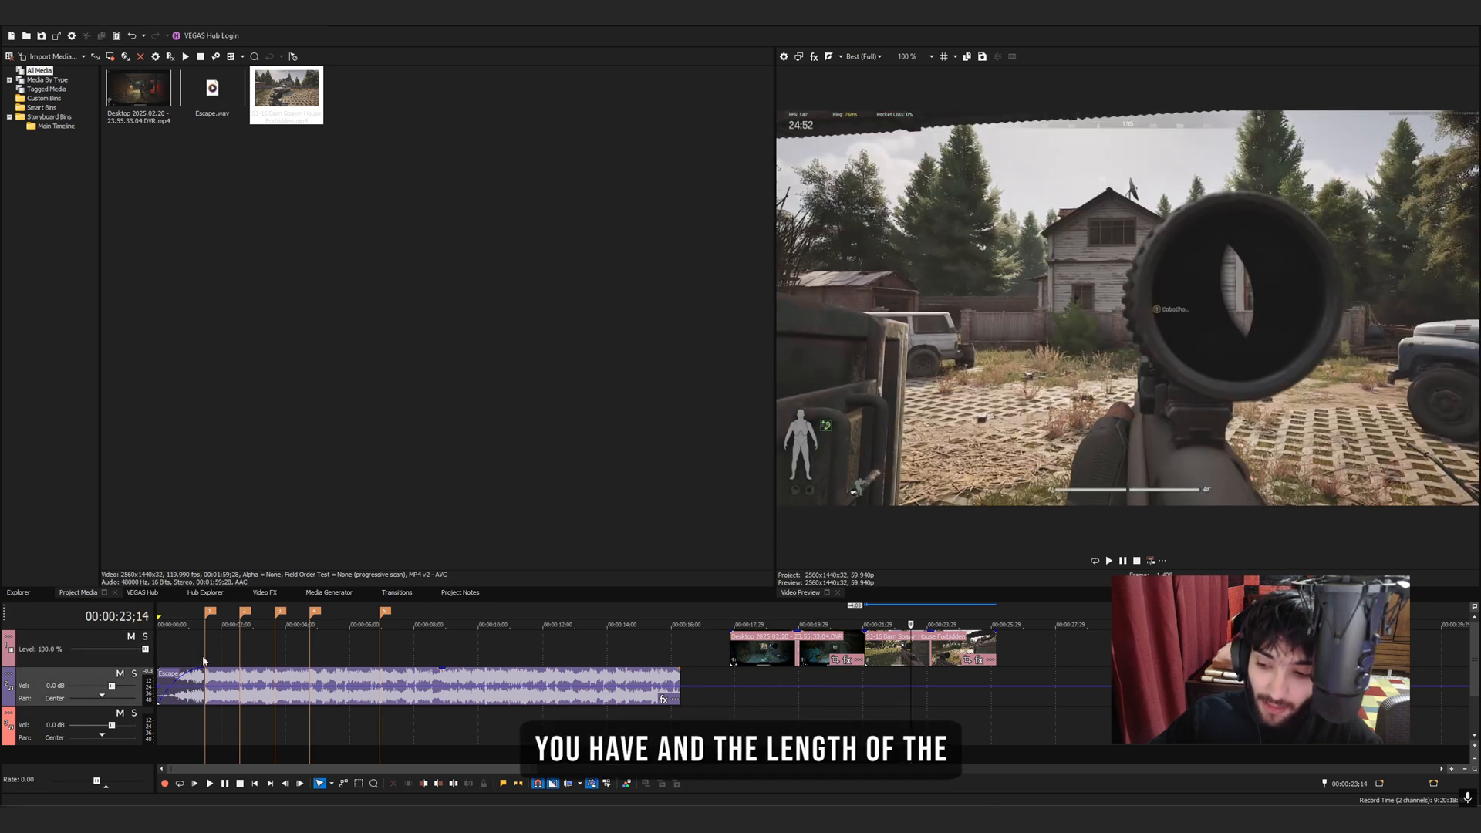
Move the first gameplay clip to the start of the song, at the beginning of the timeline.
left_click_drag(975, 653, 219, 657)
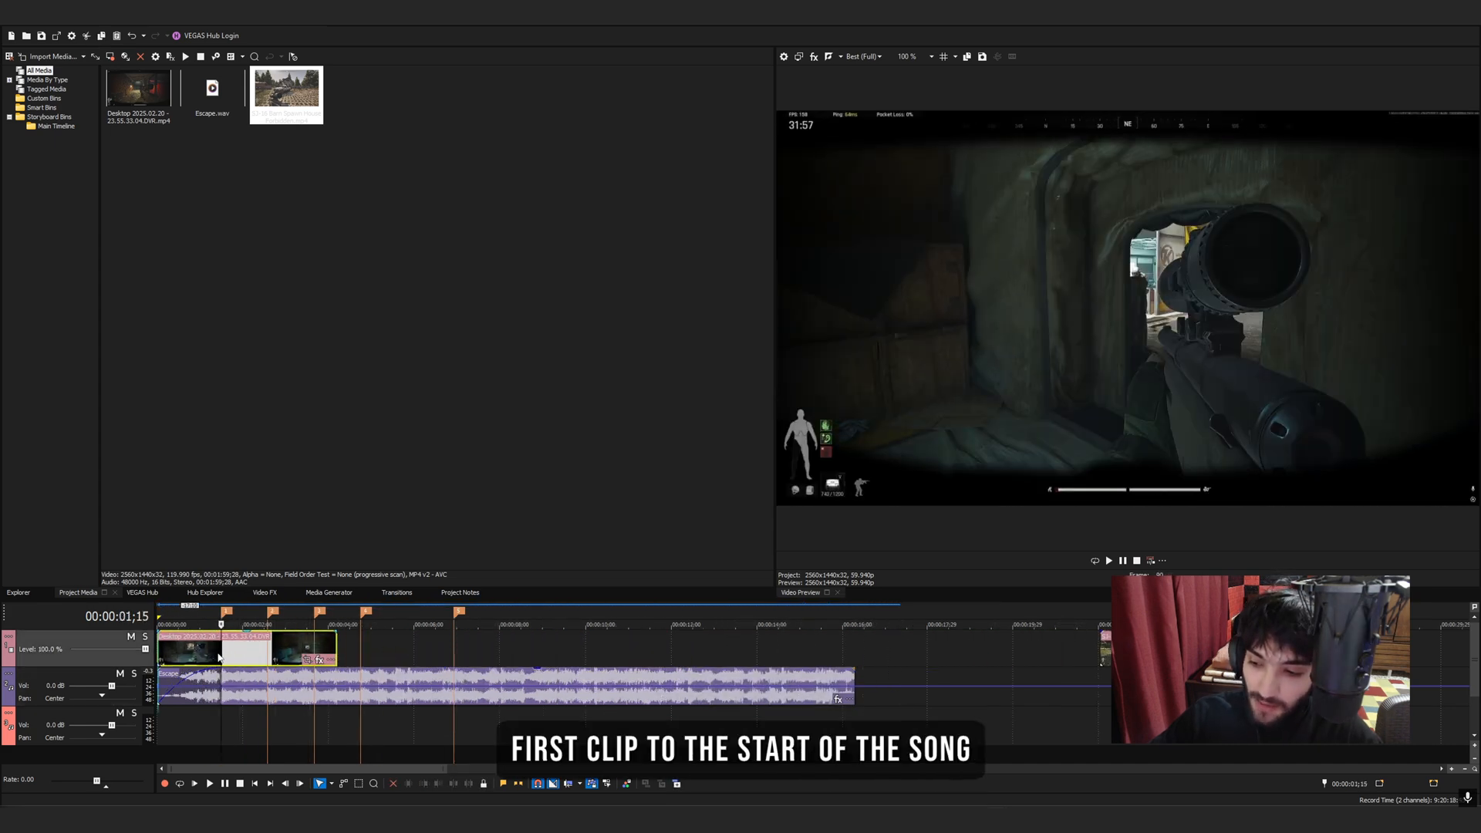
scroll(378, 655, "up", 3)
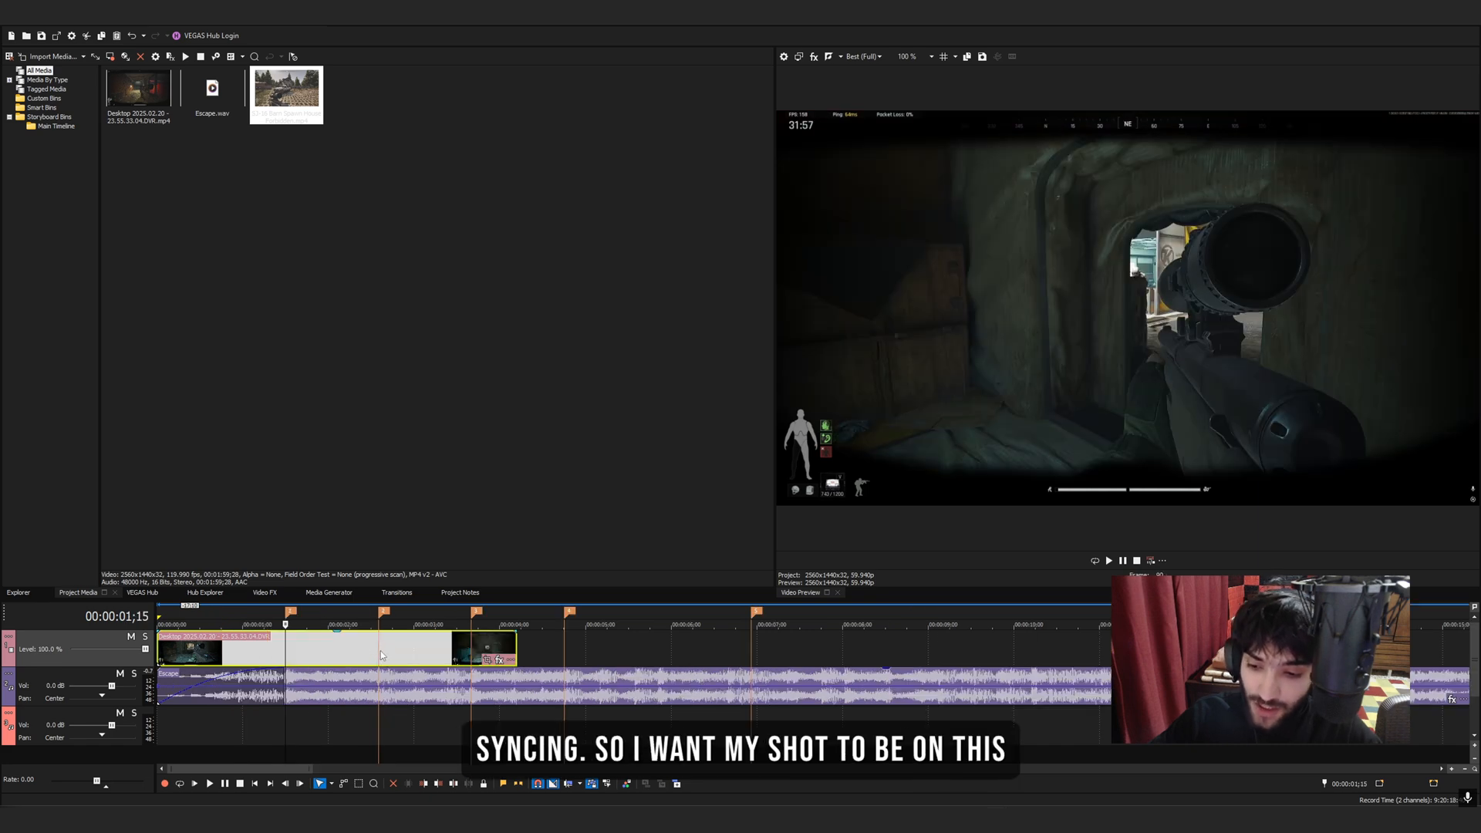
Slip the first clip's footage inside its event so the rifle shot lands on marker 2, and play back the sync.
left_click(380, 655)
key("space")
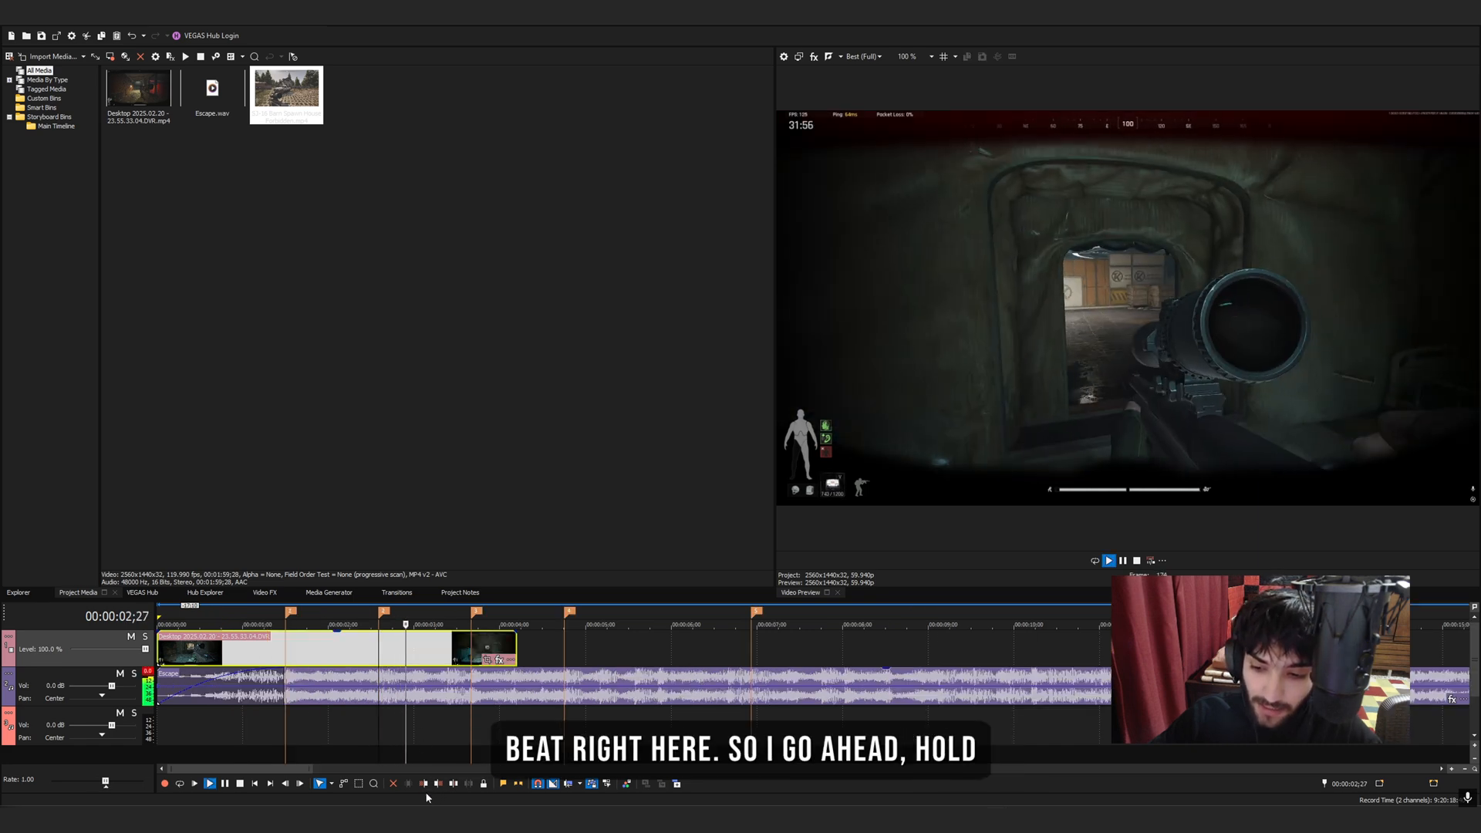
key("space")
scroll(585, 677, "up", 2)
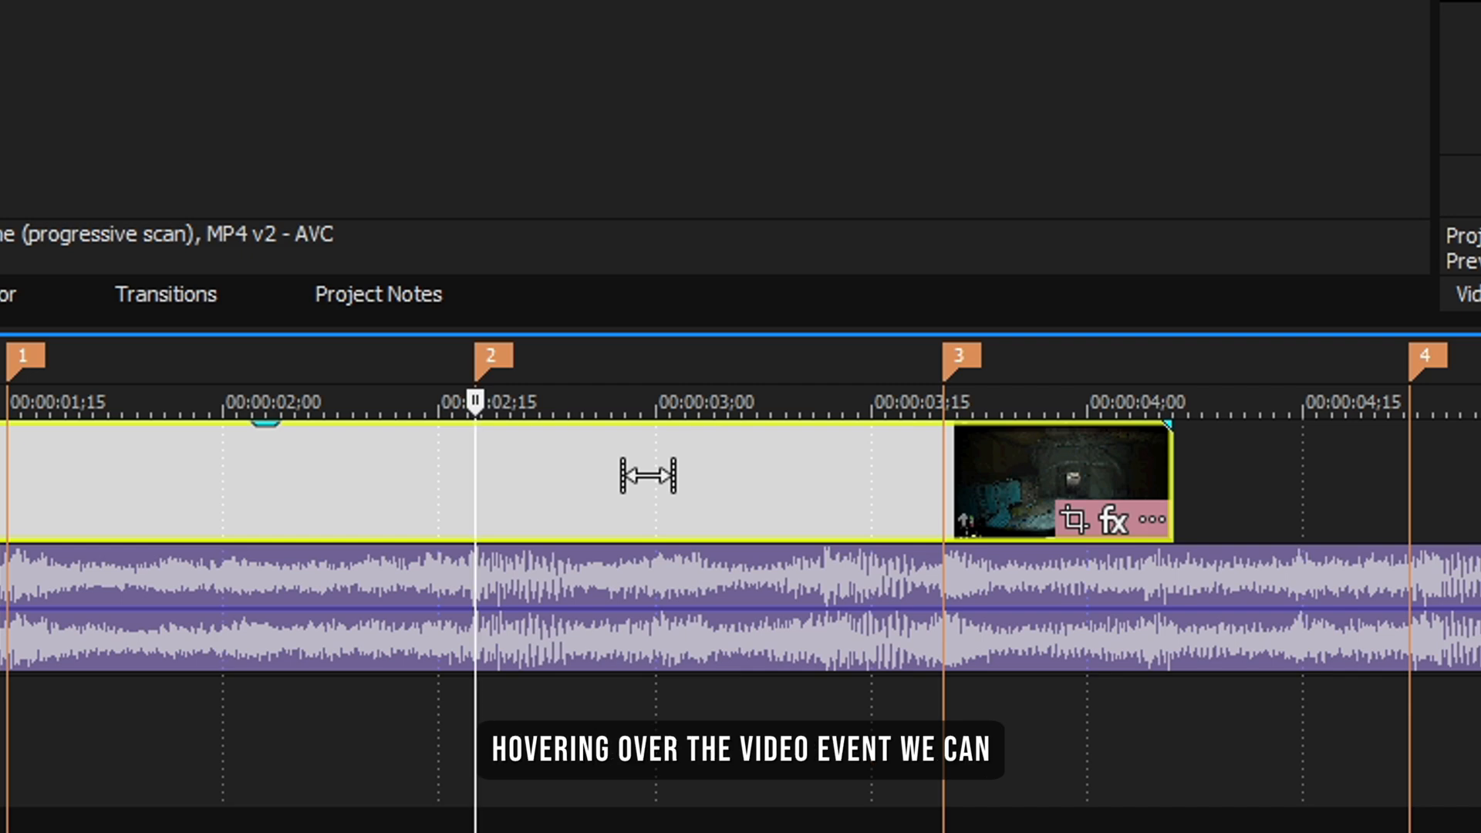
left_click_drag(648, 476, 104, 455)
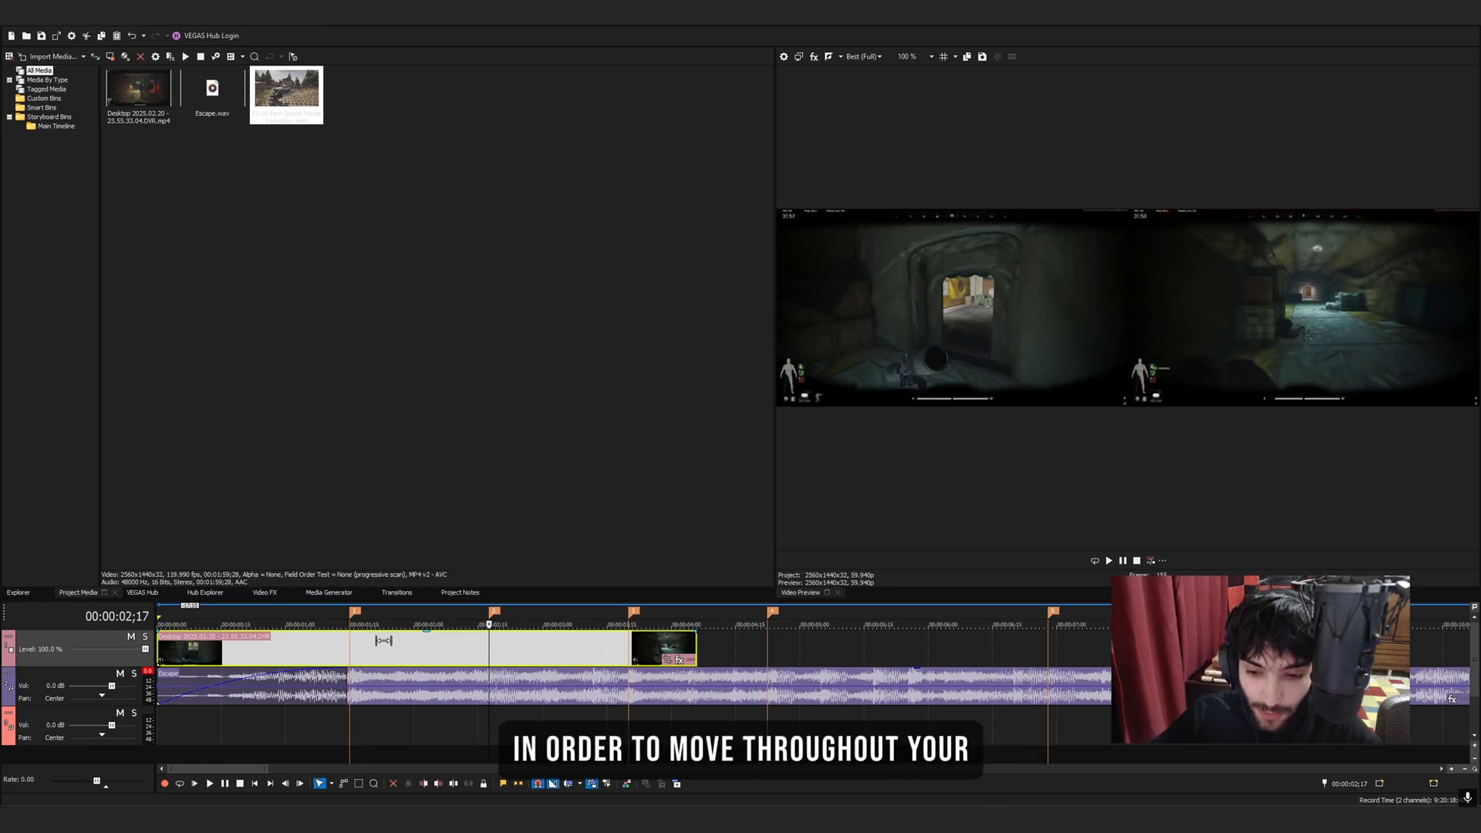
left_click_drag(384, 640, 522, 643)
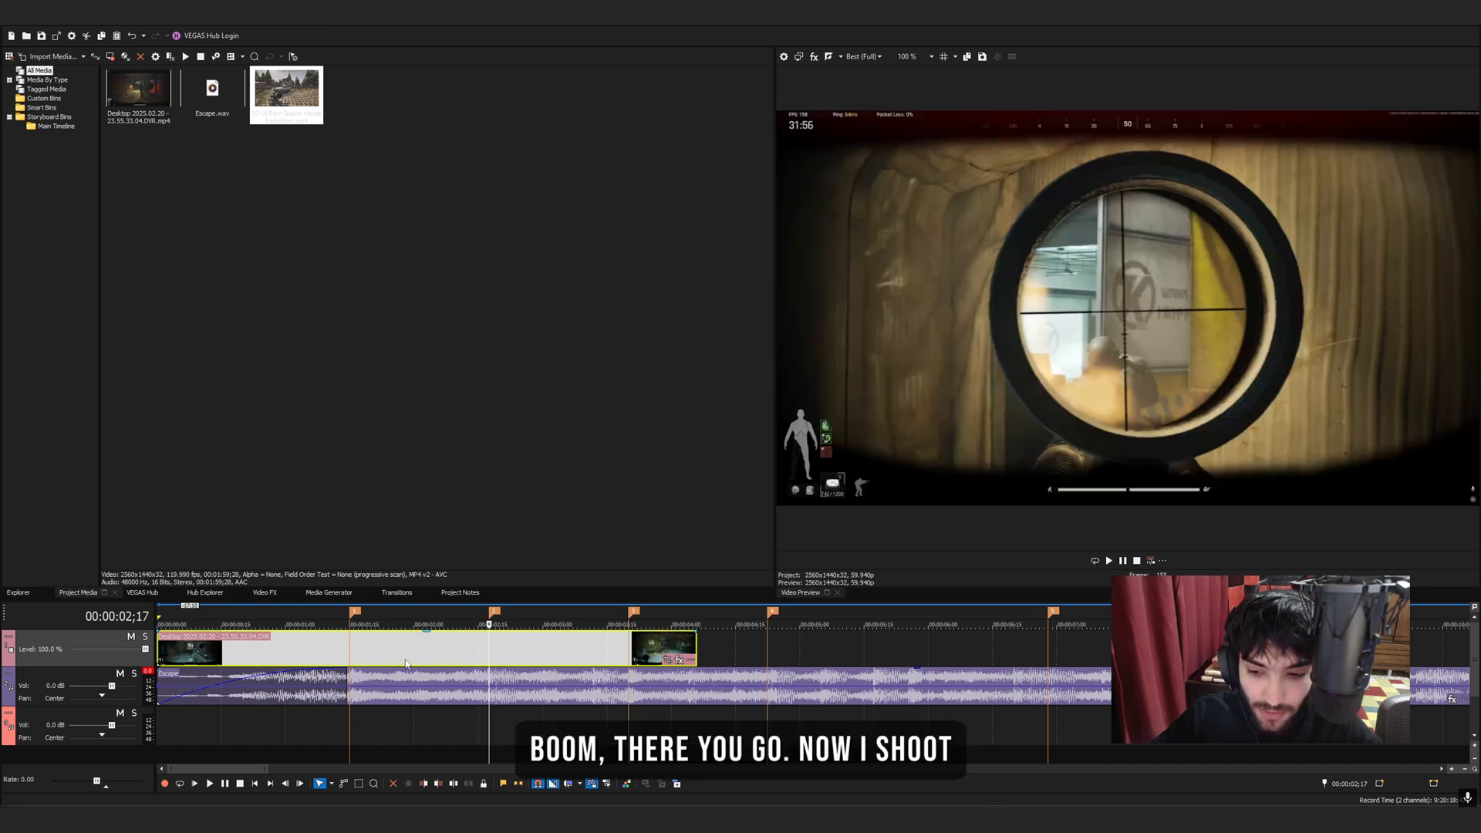
left_click(164, 656)
key("space")
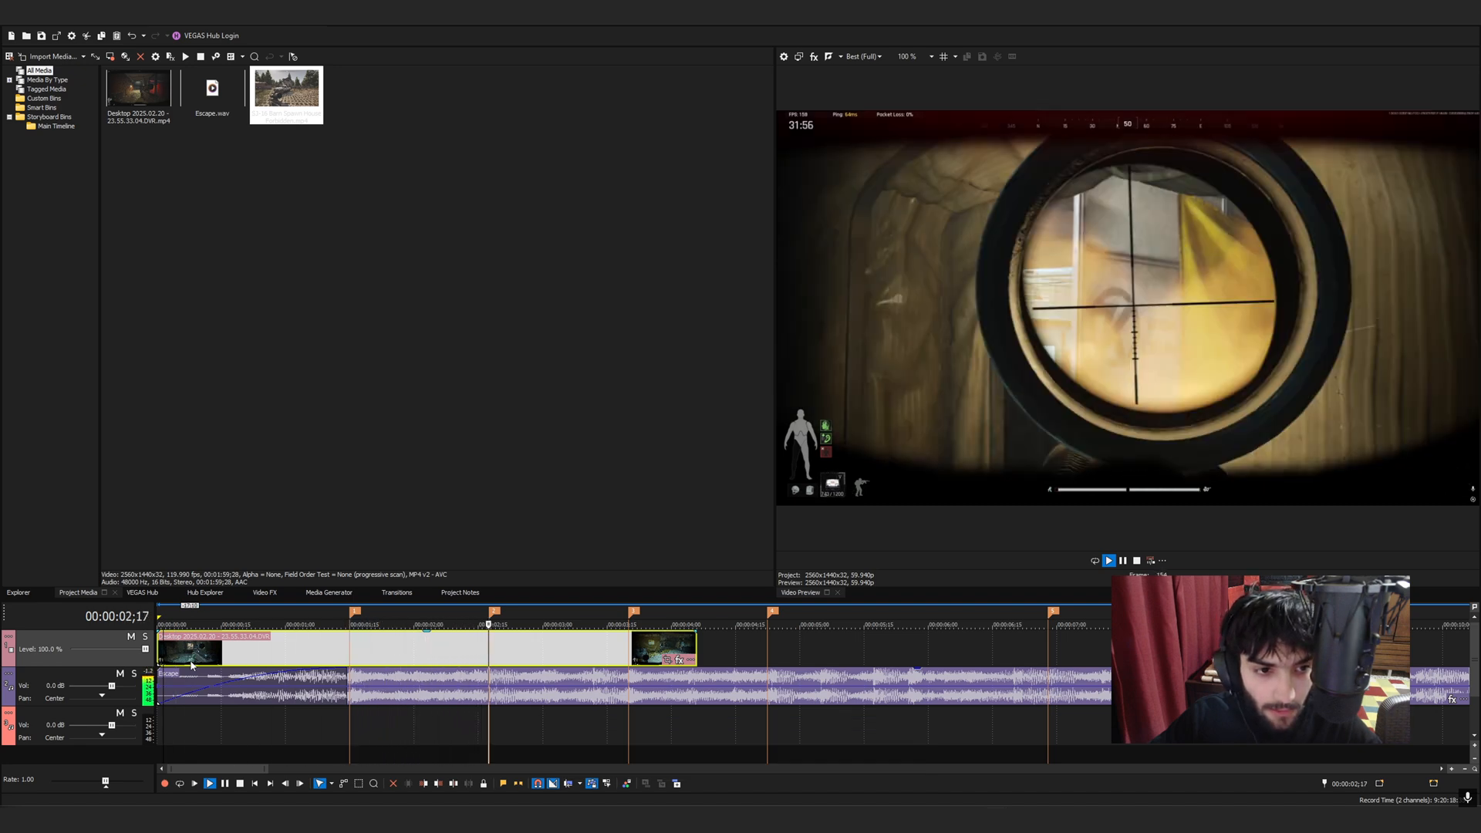
key("space")
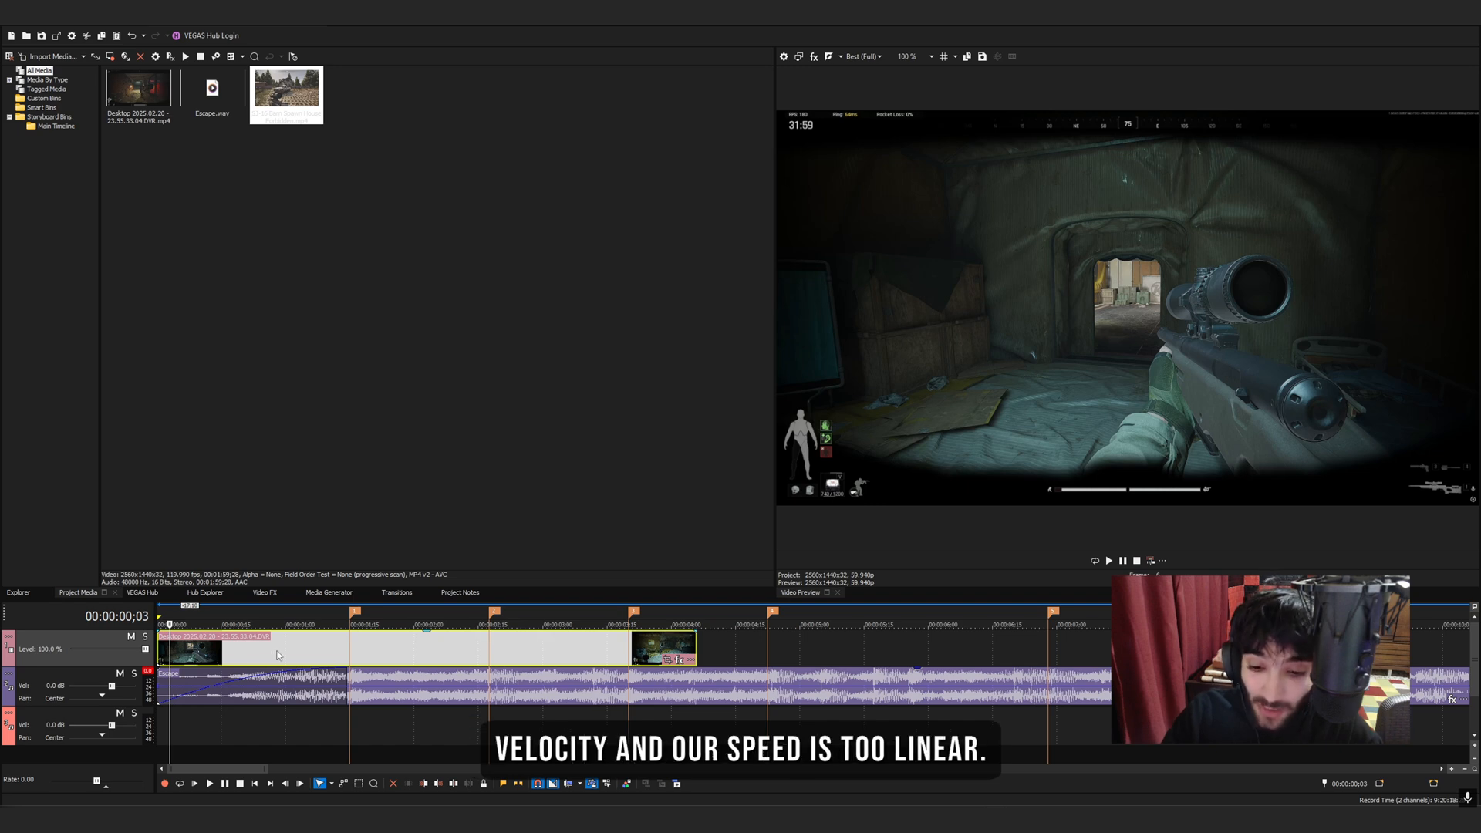
Insert a Velocity envelope on the first gameplay clip.
right_click(324, 647)
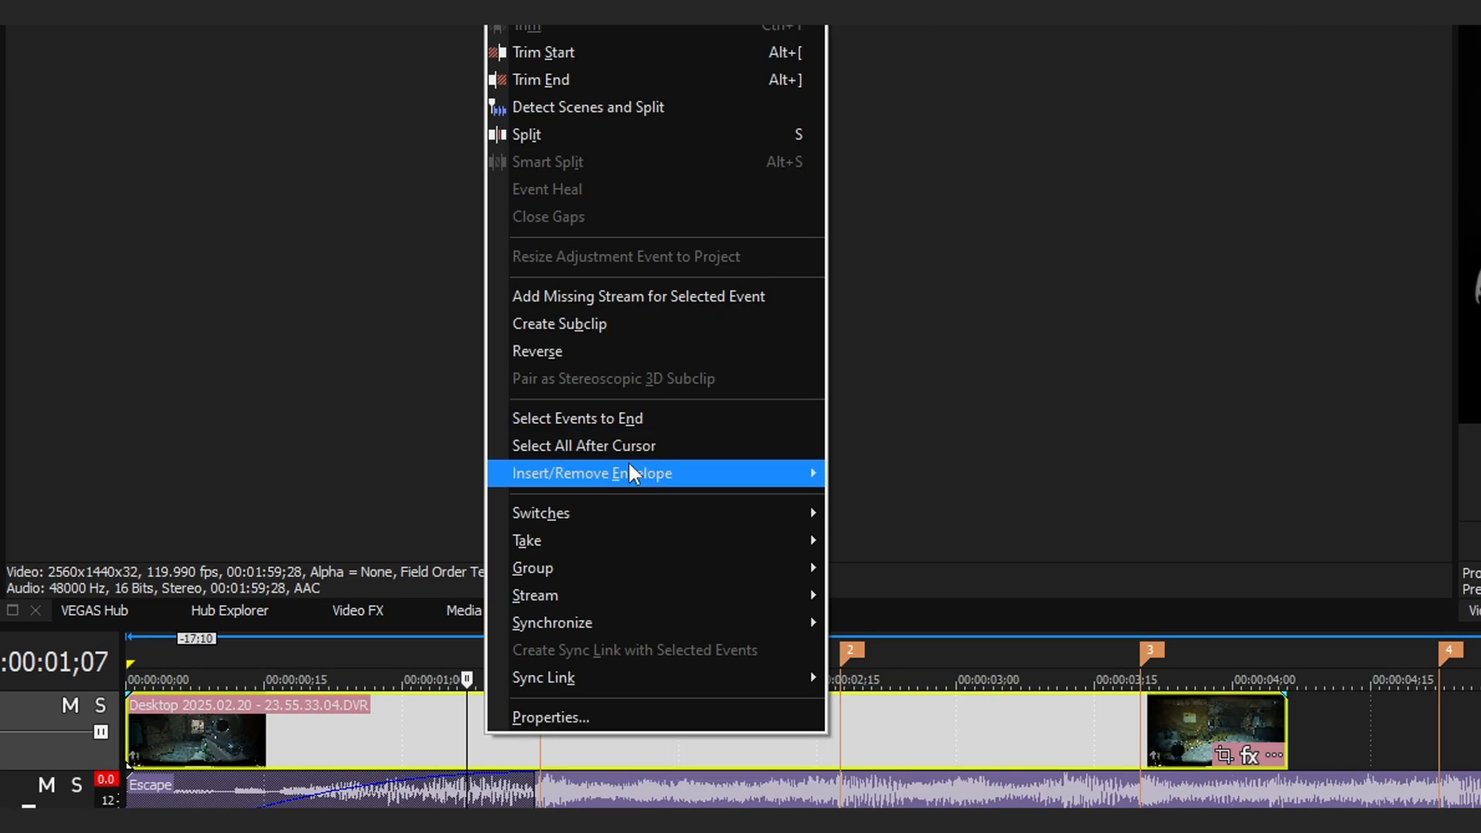
mouse_move(631, 473)
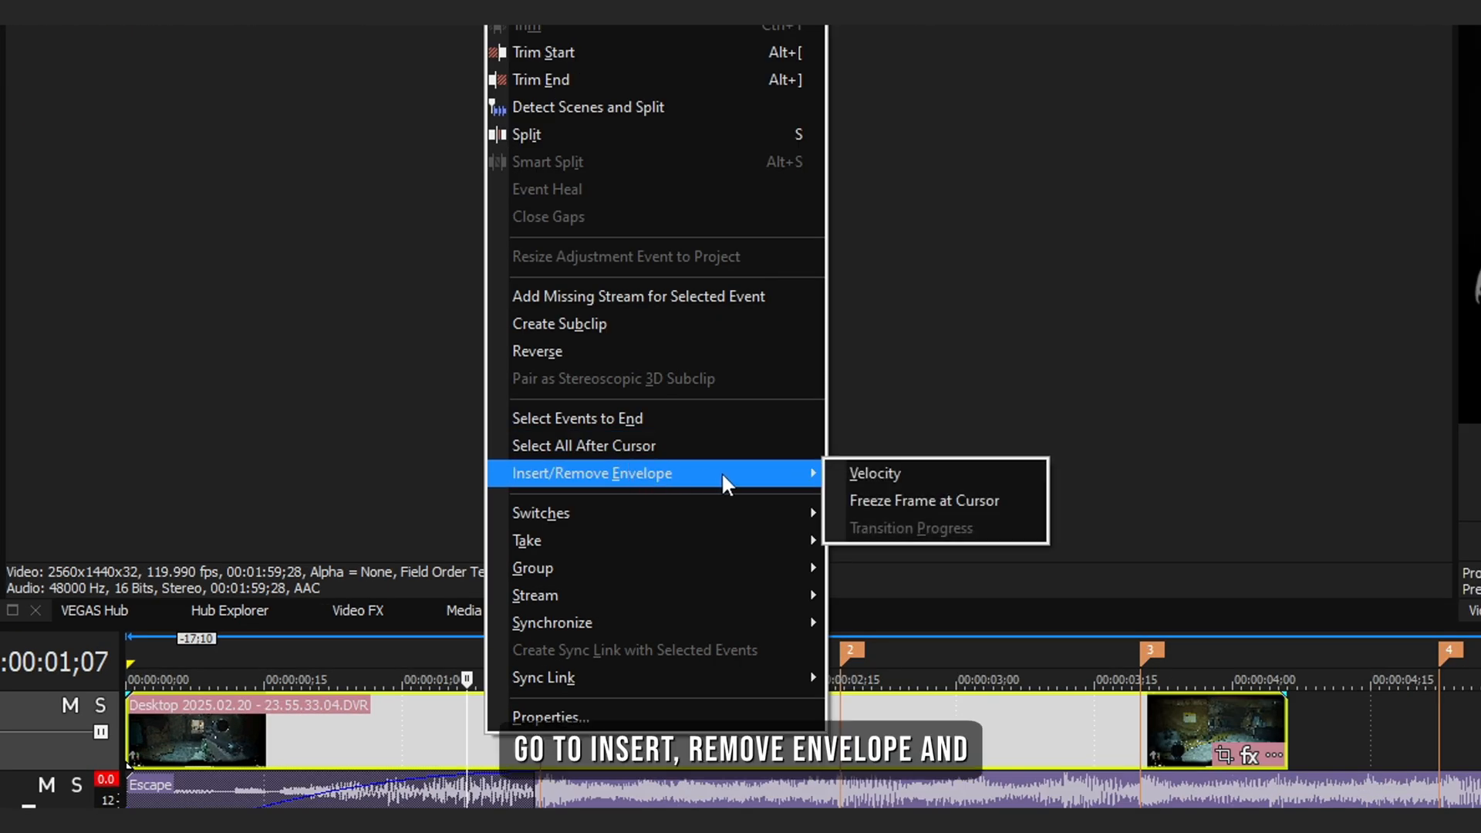
left_click(871, 475)
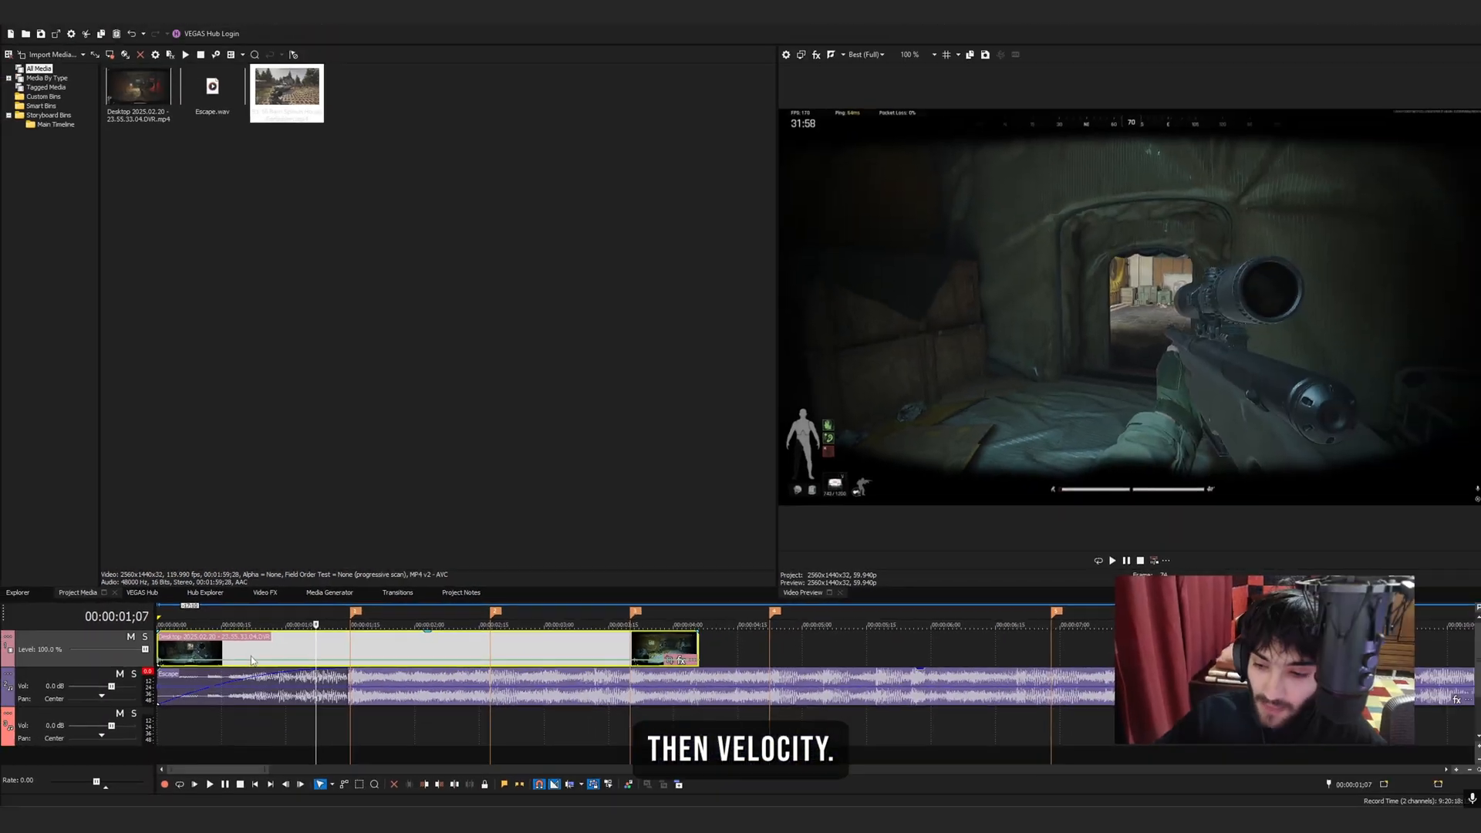
Increase the height of the video track so the clip's velocity line is easier to see.
left_click(392, 653)
left_click(475, 653)
left_click(348, 654)
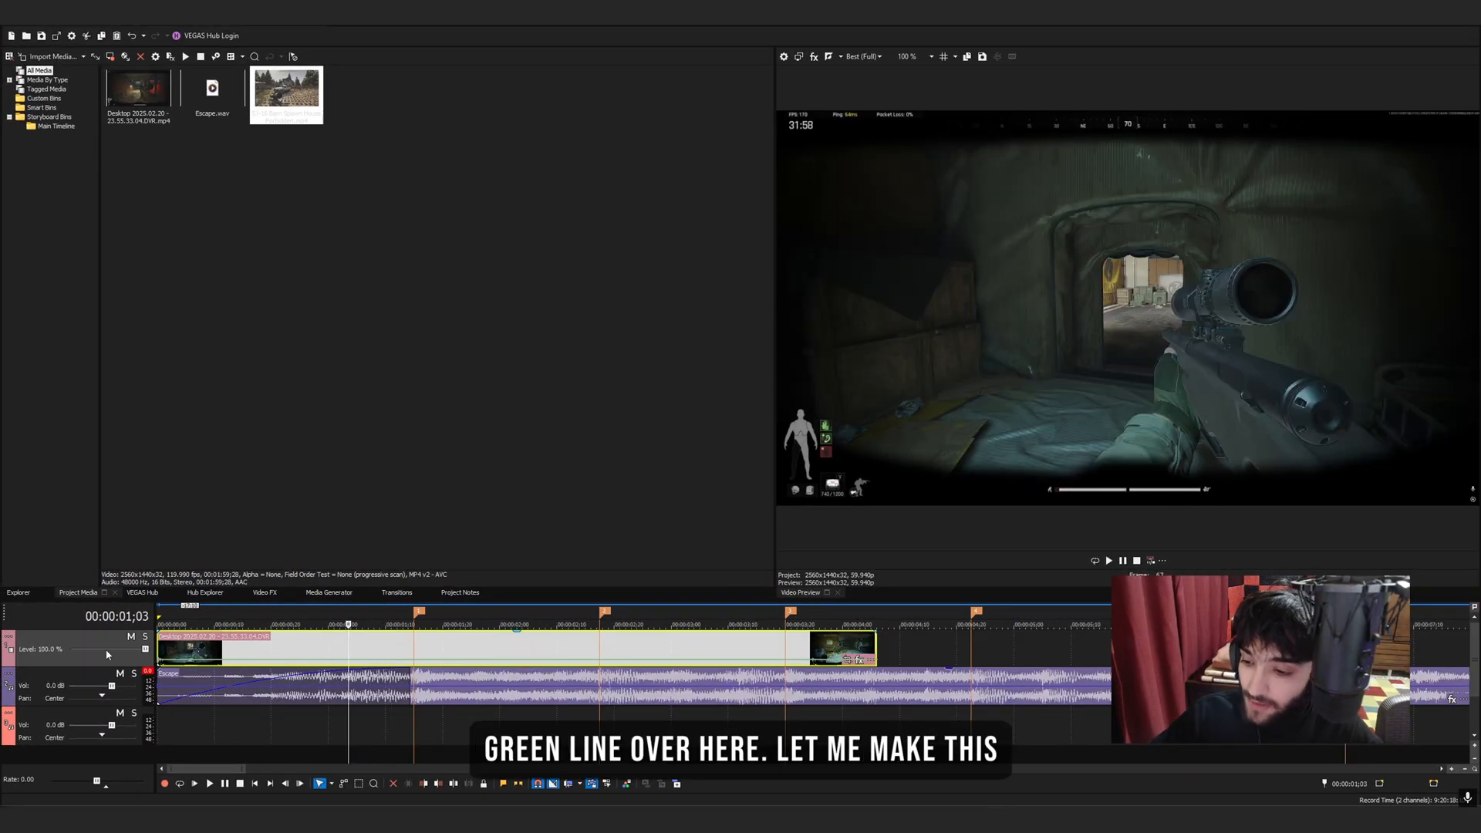
left_click_drag(83, 665, 83, 701)
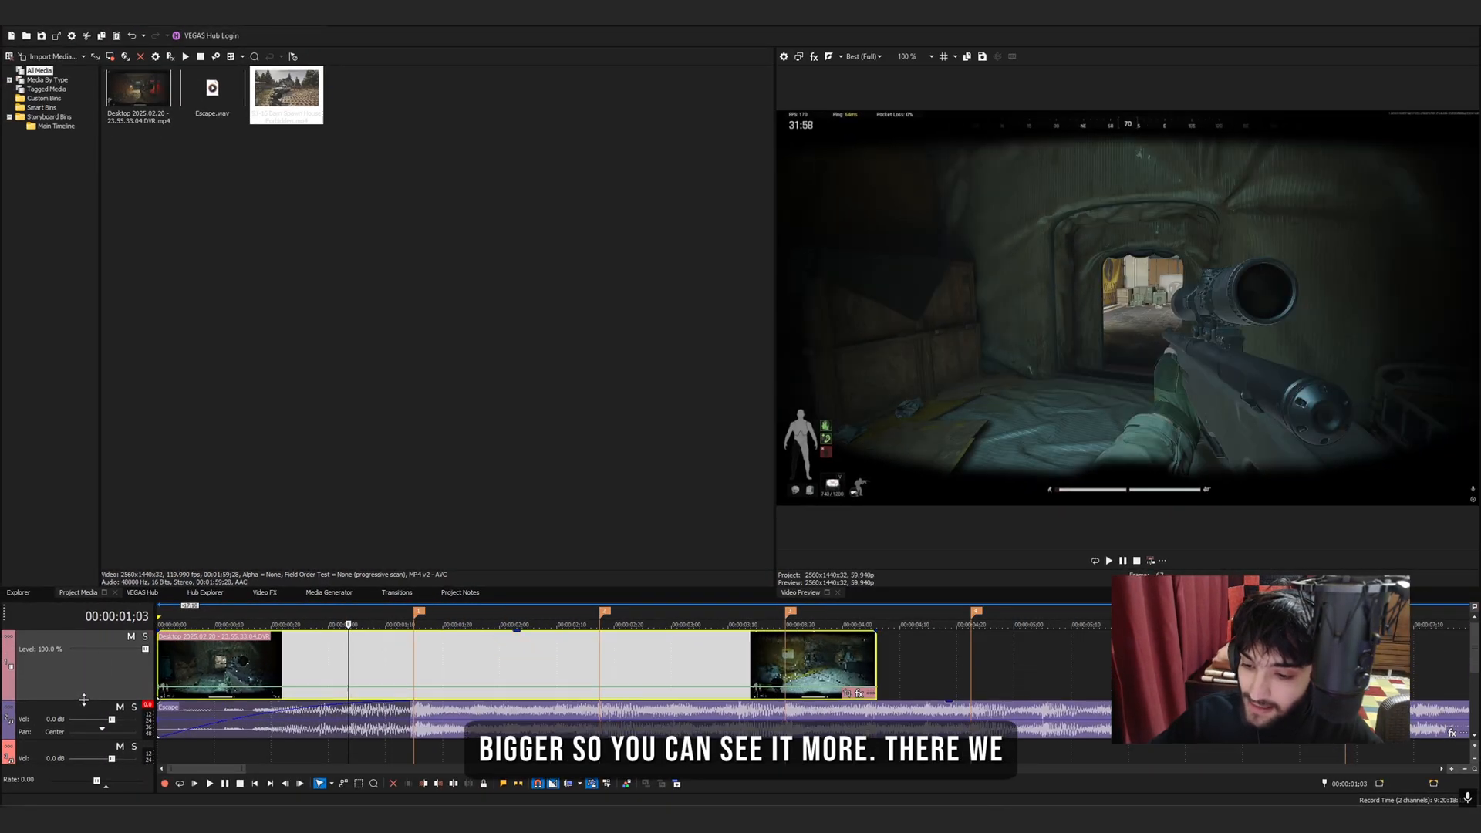
Raise the first clip's velocity well above normal speed and play back the sped-up footage from the start.
left_click(212, 680)
scroll(212, 680, "up", 2)
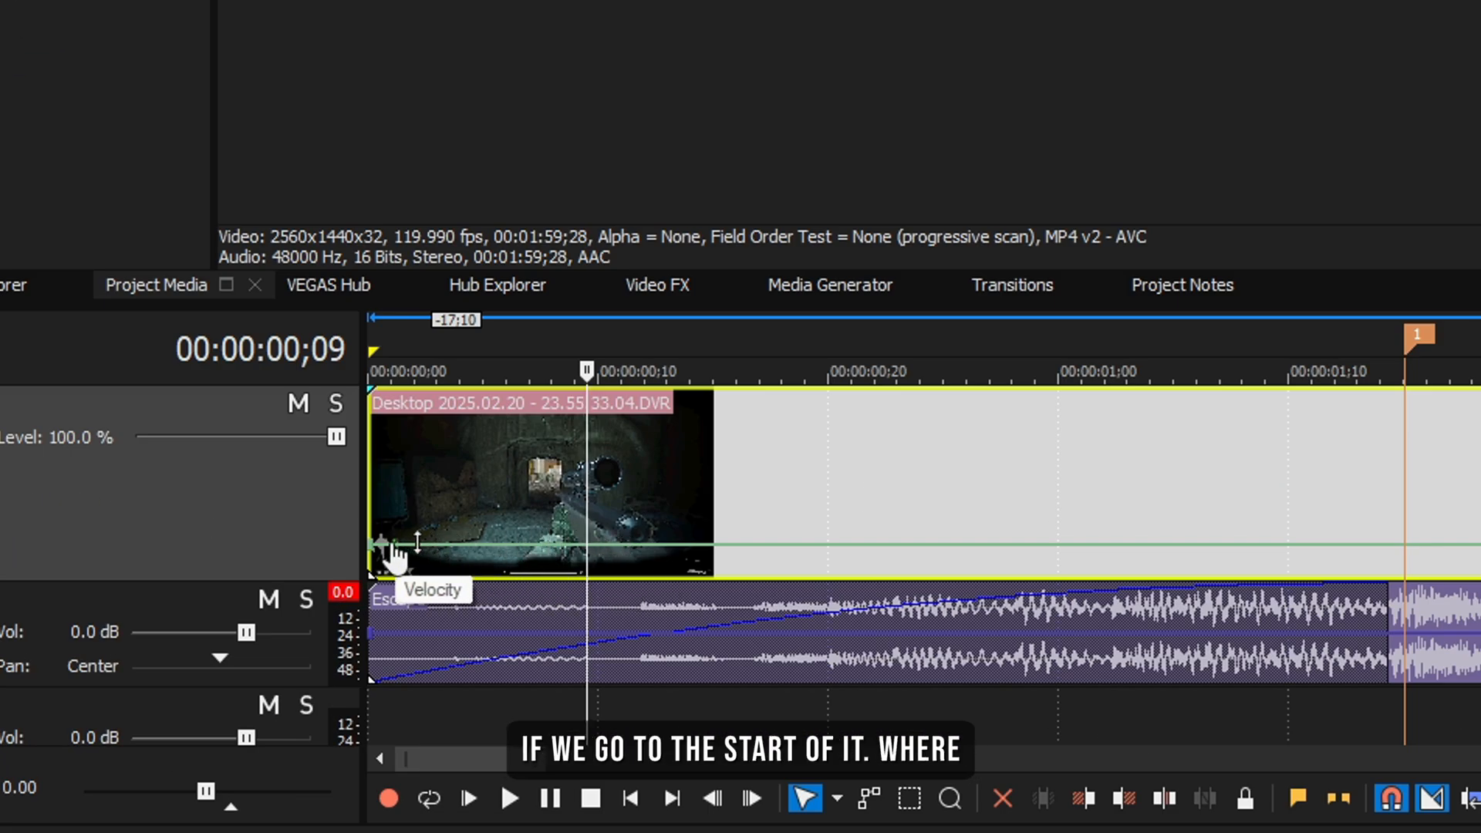
mouse_move(377, 552)
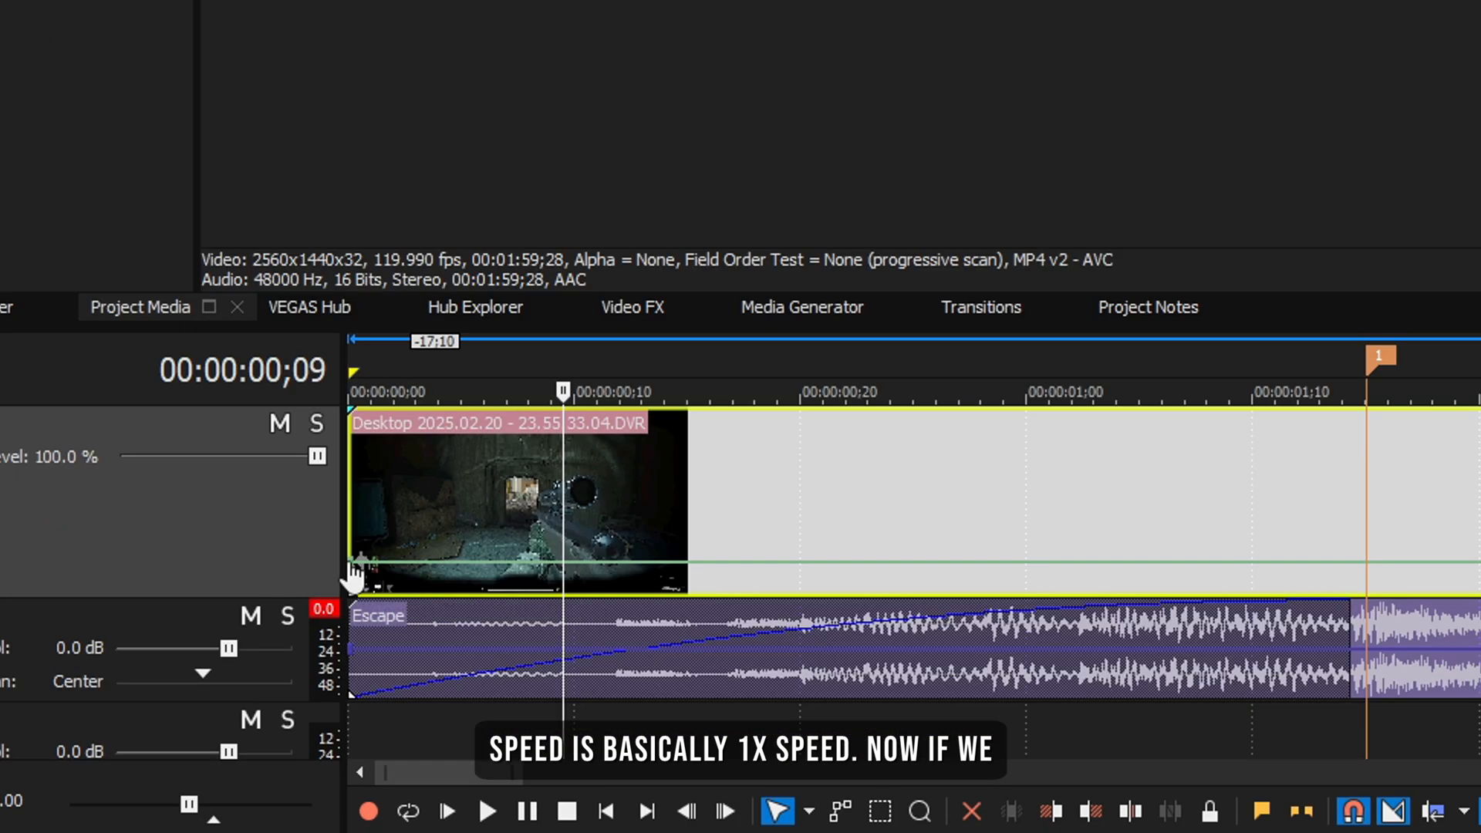
left_click_drag(158, 693, 154, 683)
left_click_drag(337, 534, 312, 497)
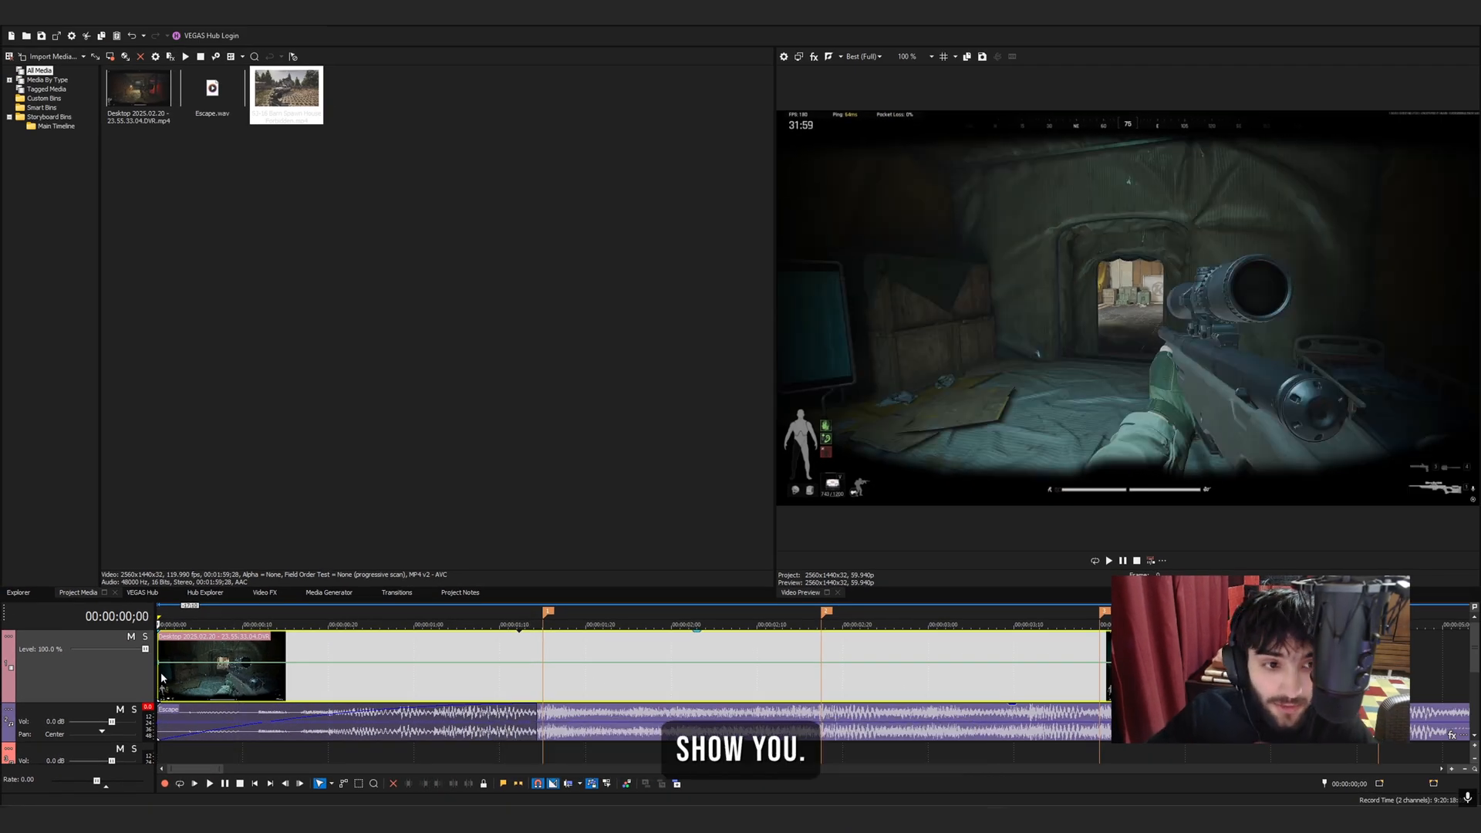
key("space")
key("space")
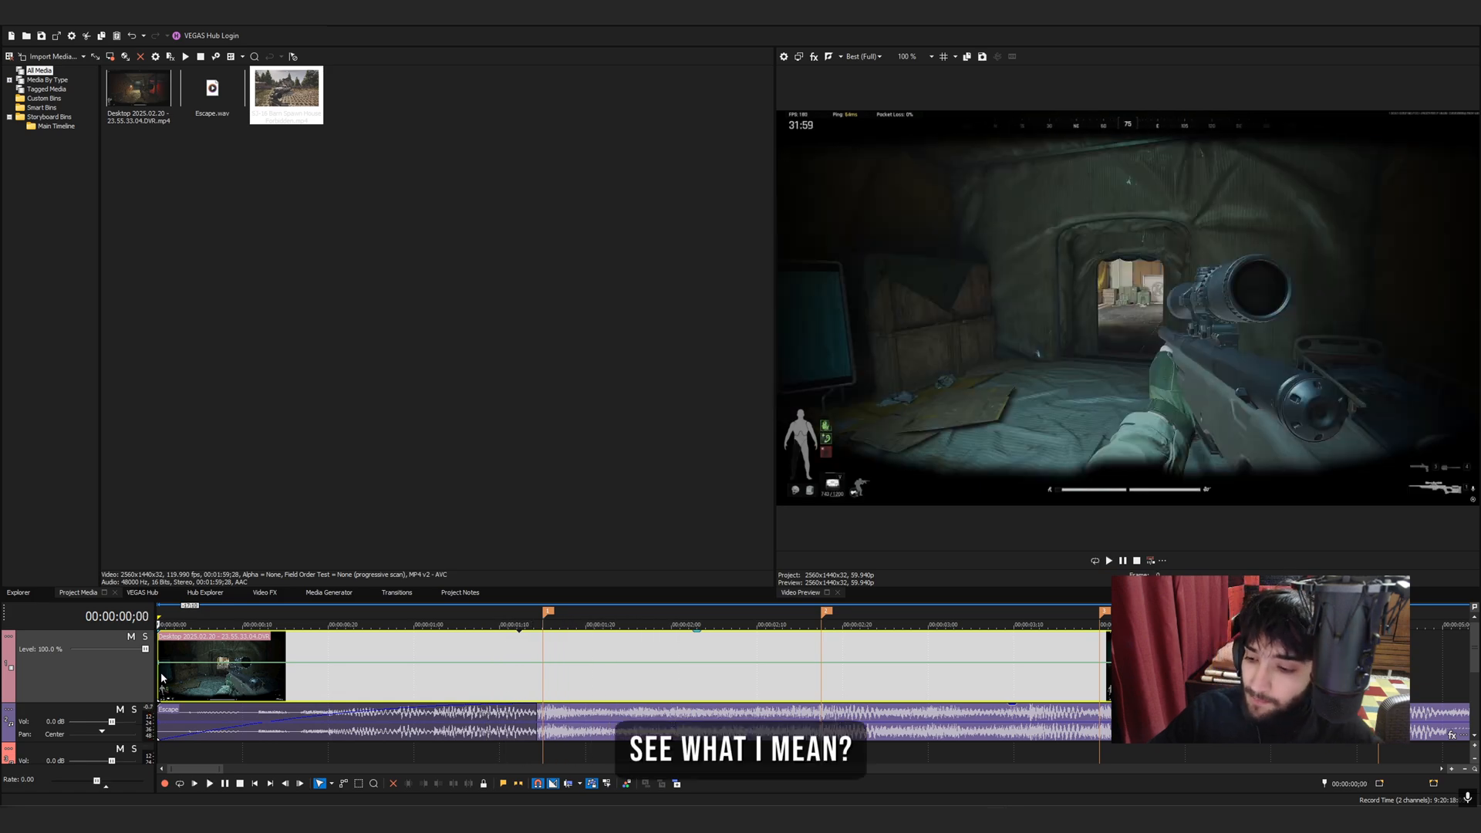
Set the first clip's velocity to 50 %, play it back from the start, and check the footage just before marker 1.
right_click(162, 679)
left_click(215, 441)
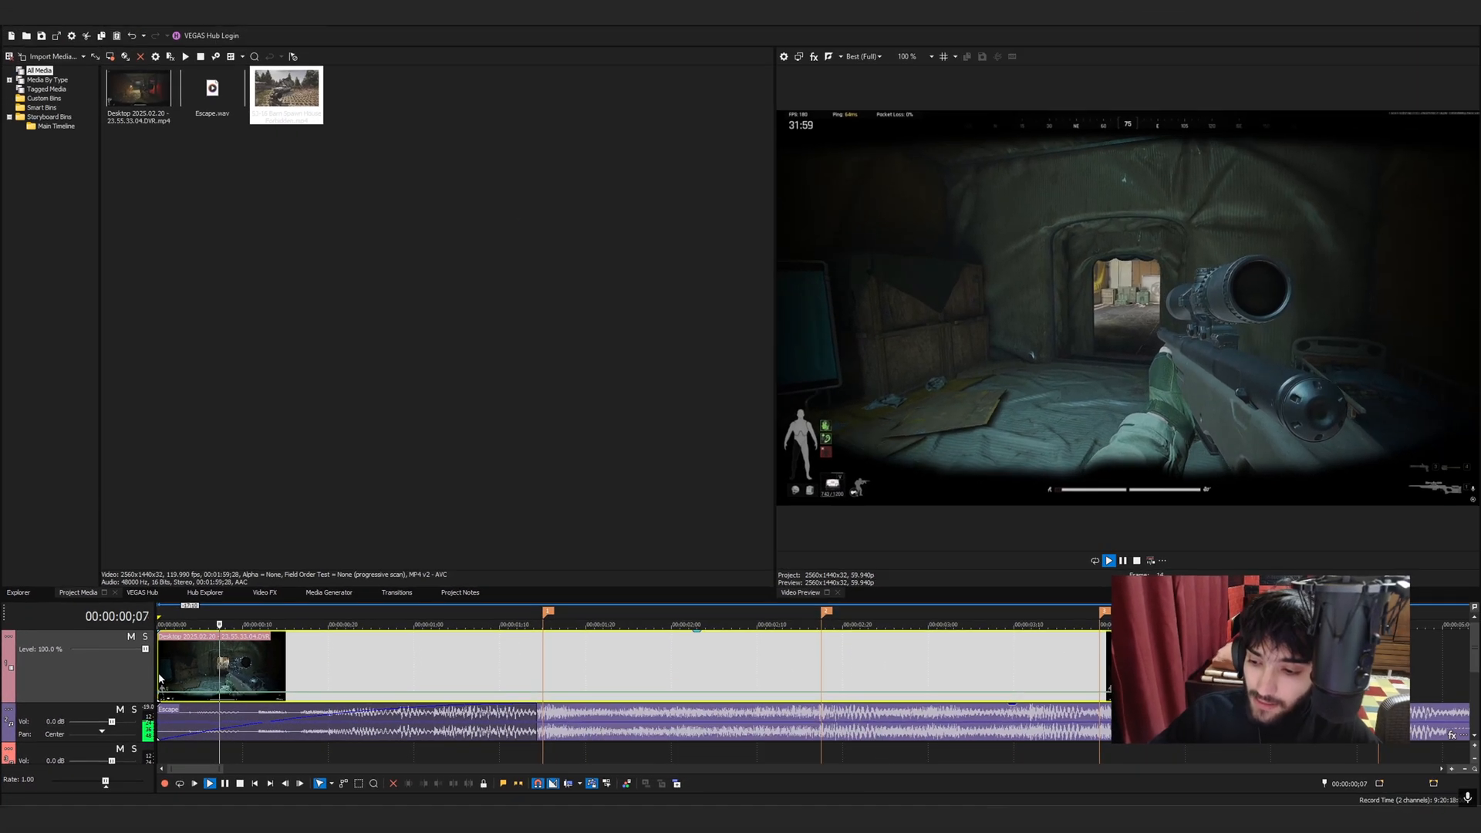
key("space")
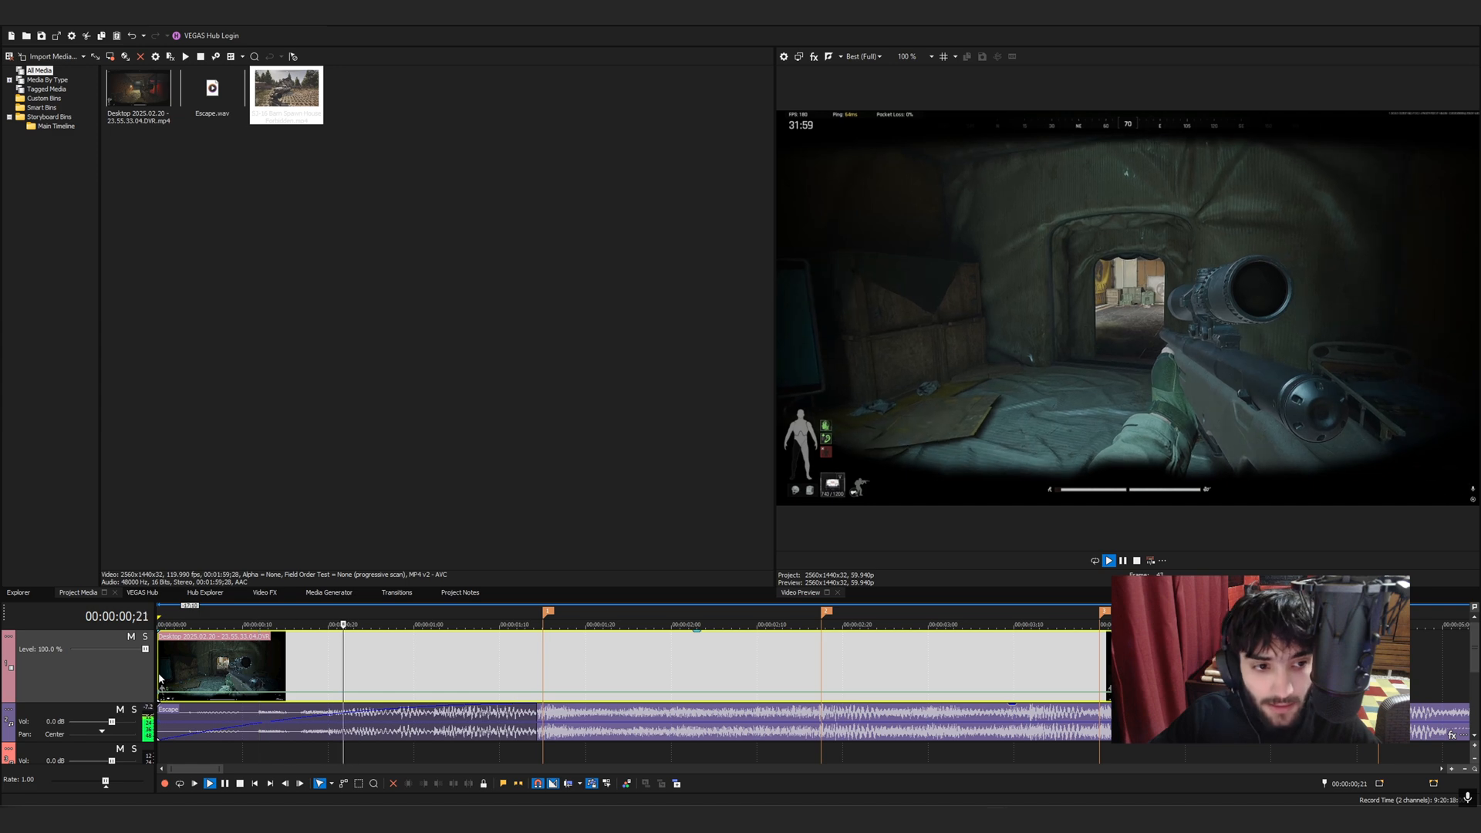
key("space")
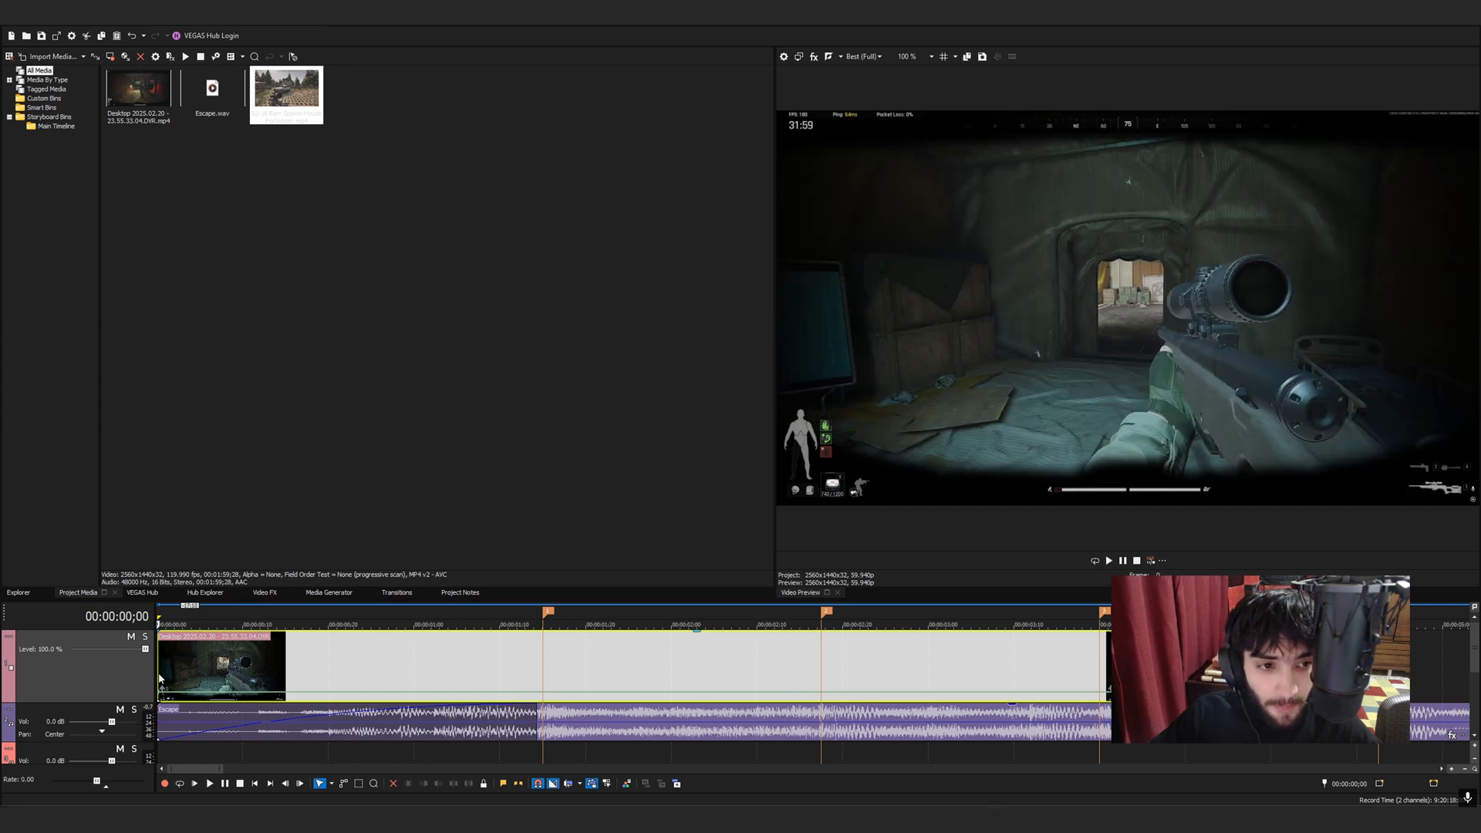
key("space")
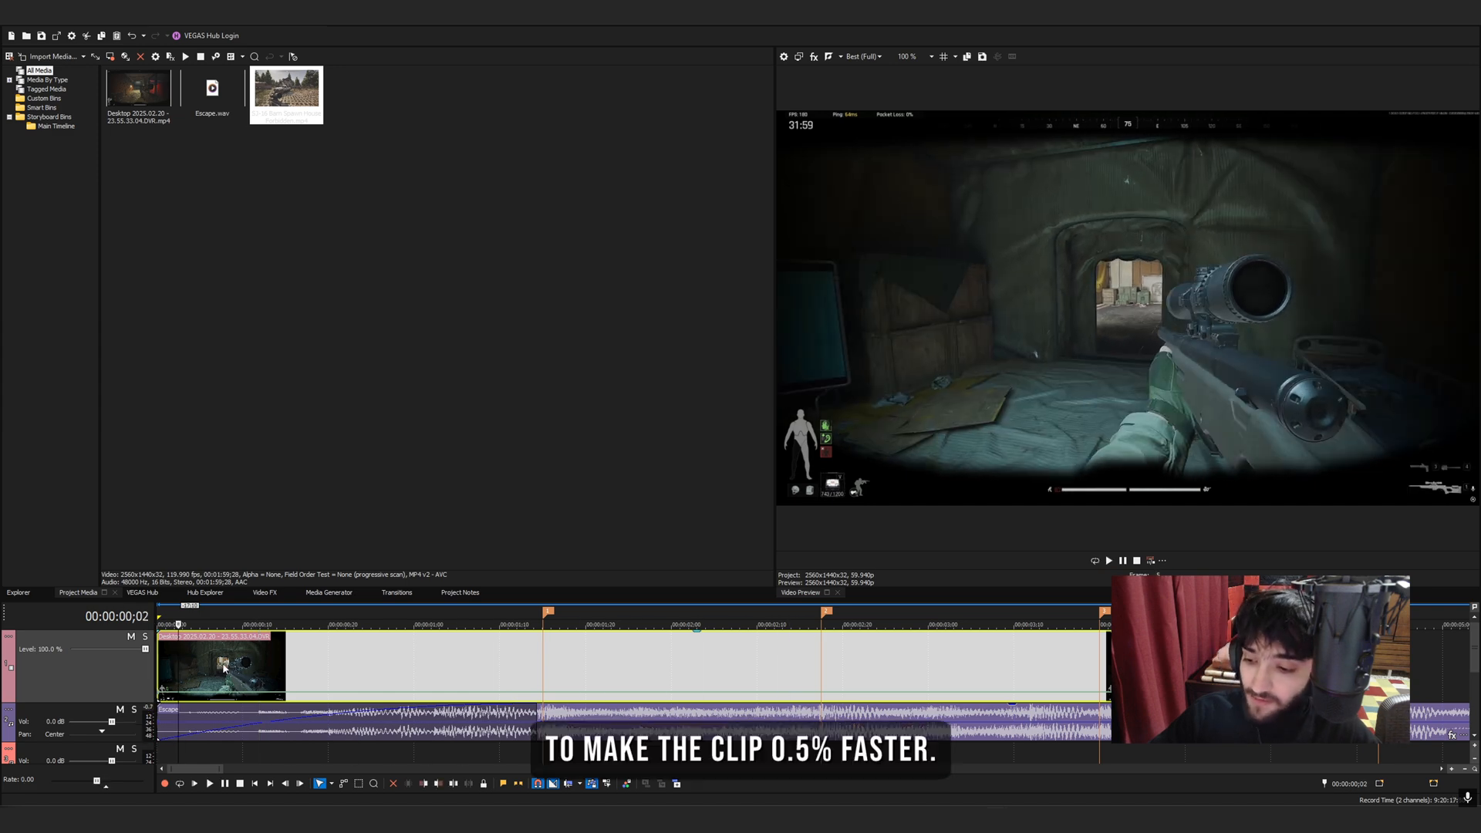
scroll(223, 668, "down", 2)
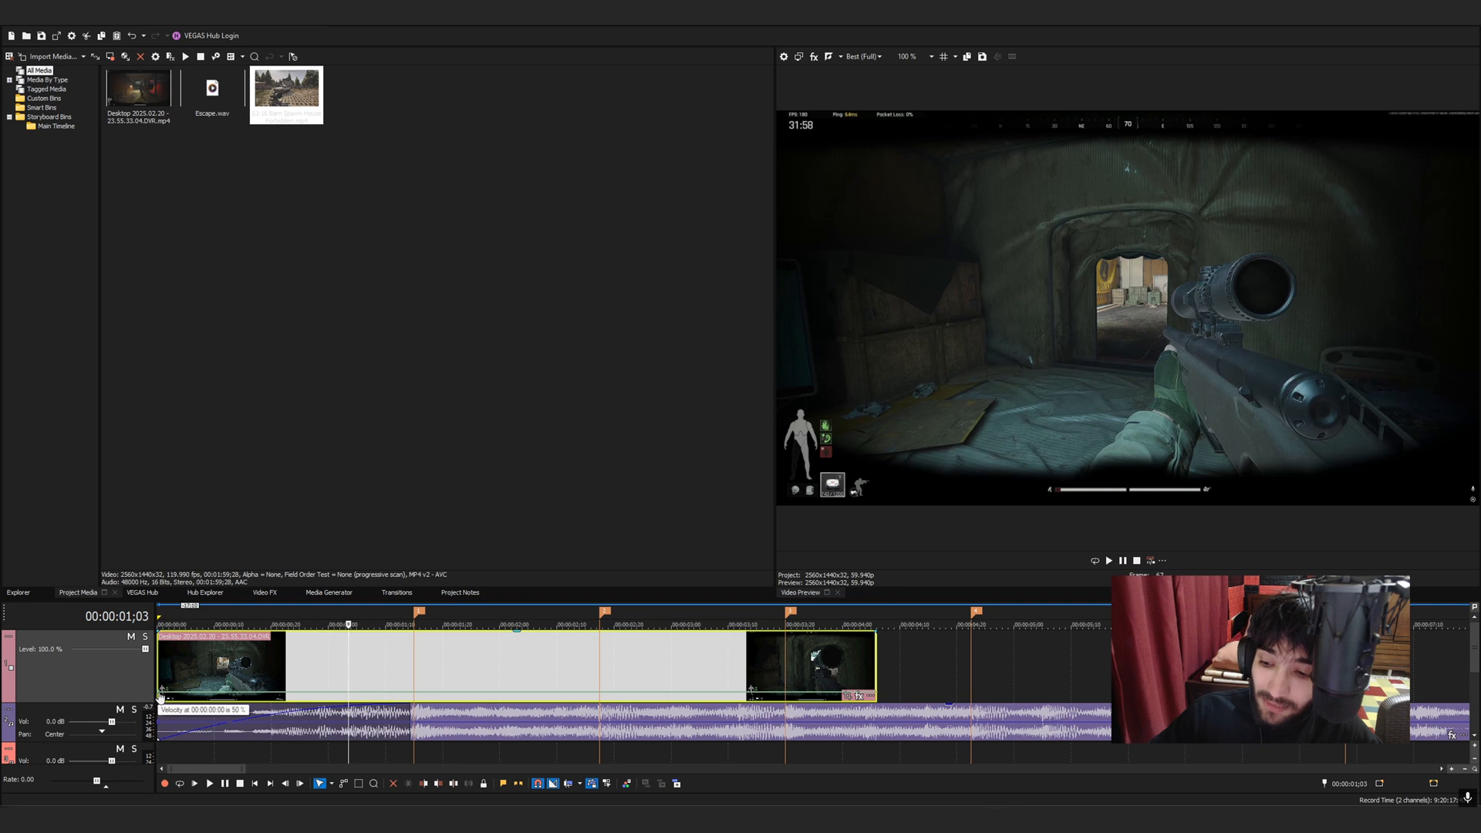
left_click(410, 667)
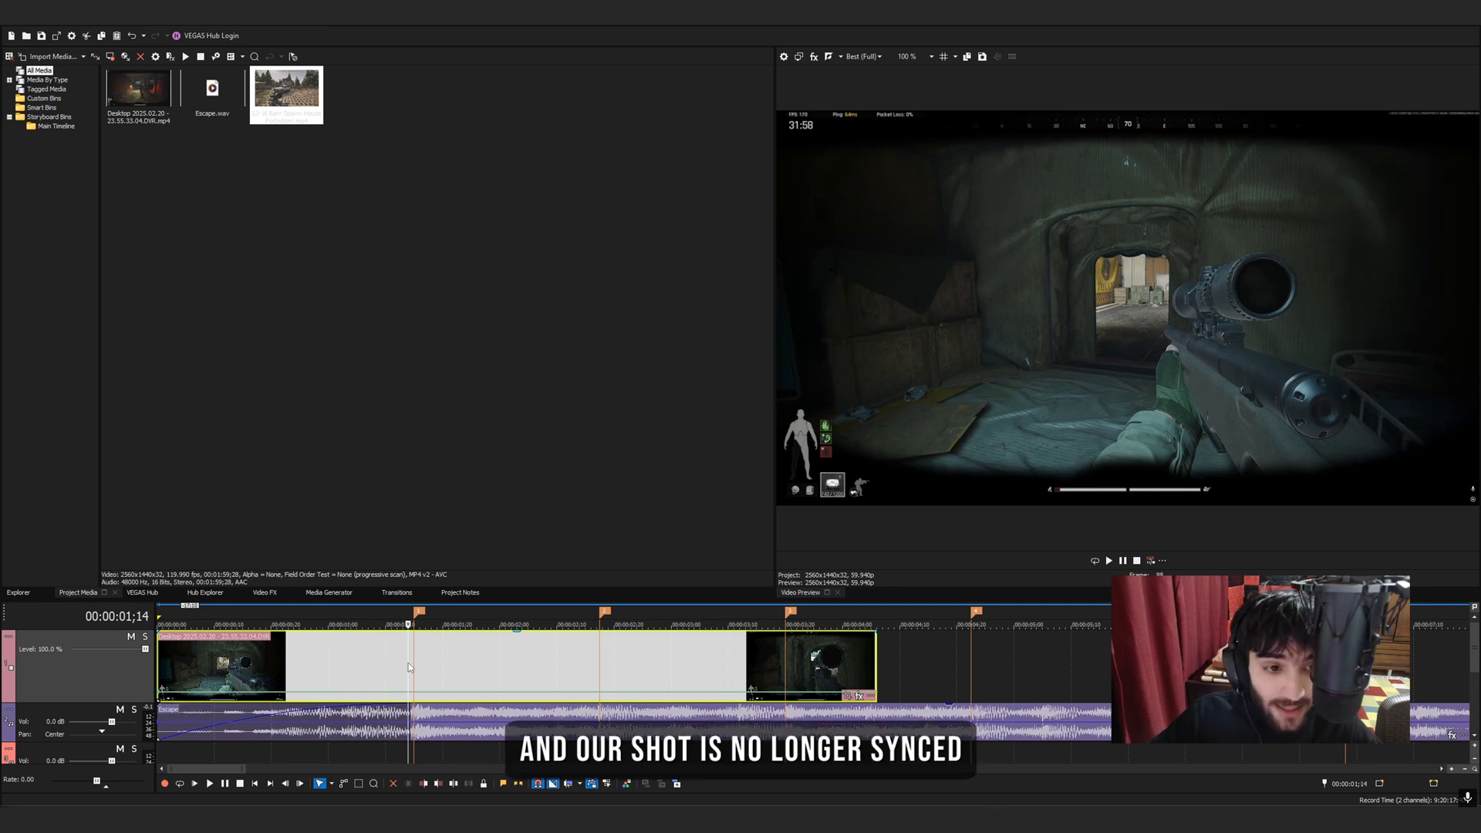
left_click(322, 679)
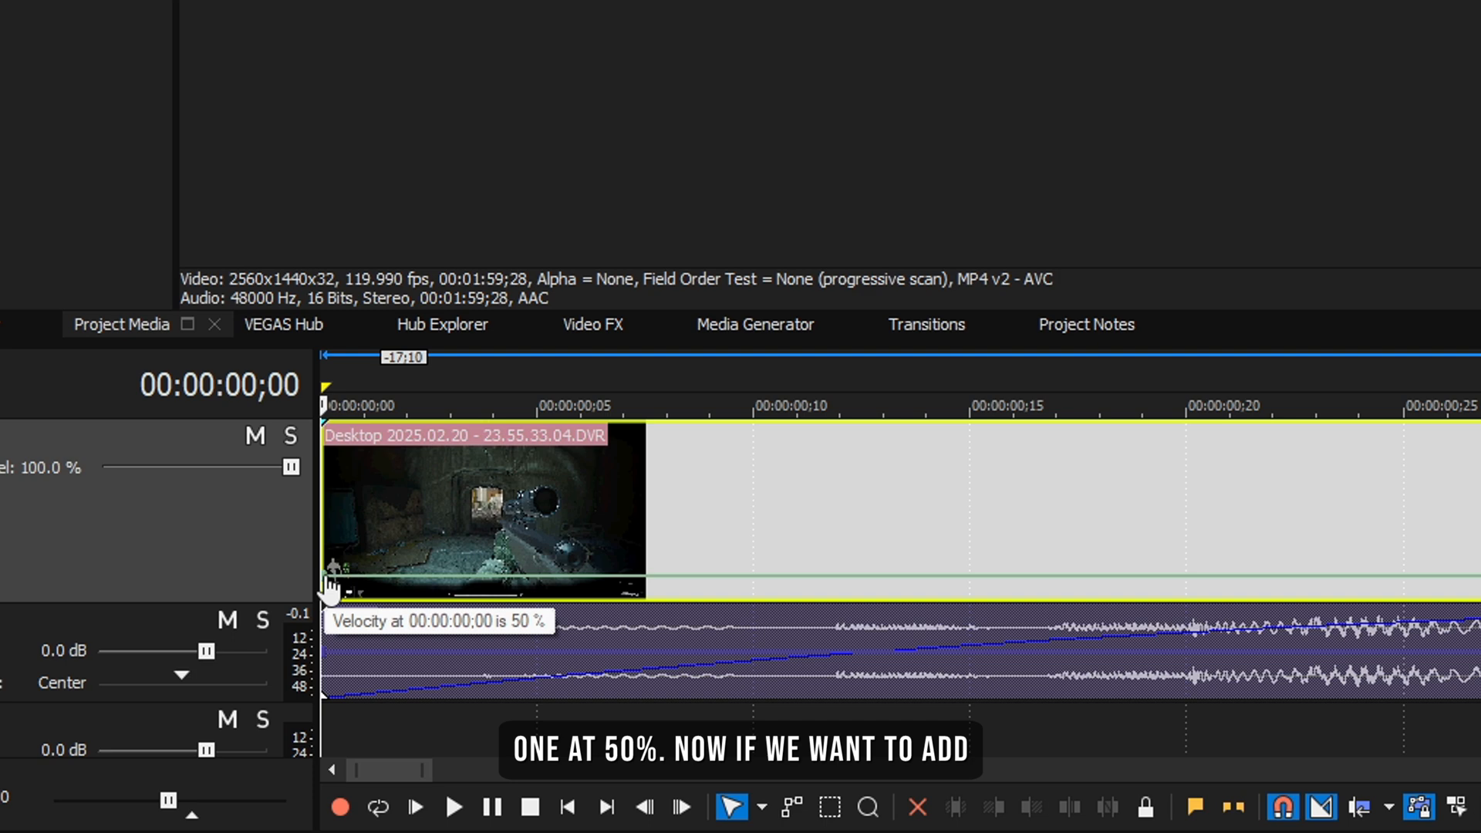
Add a velocity point on each side of marker 1 and raise the second point to about 600 %.
scroll(455, 585, "down", 2)
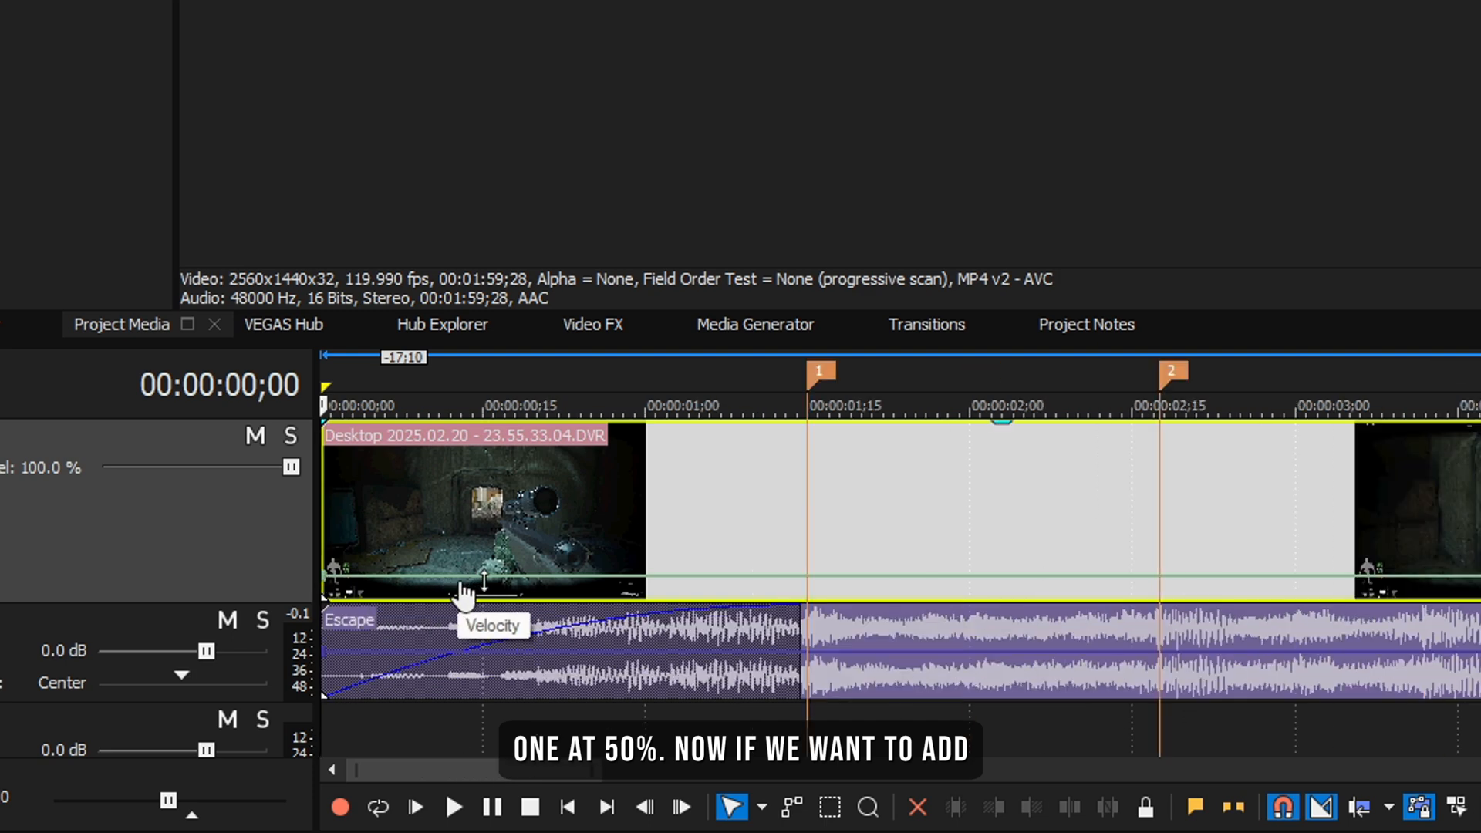
double_click(773, 576)
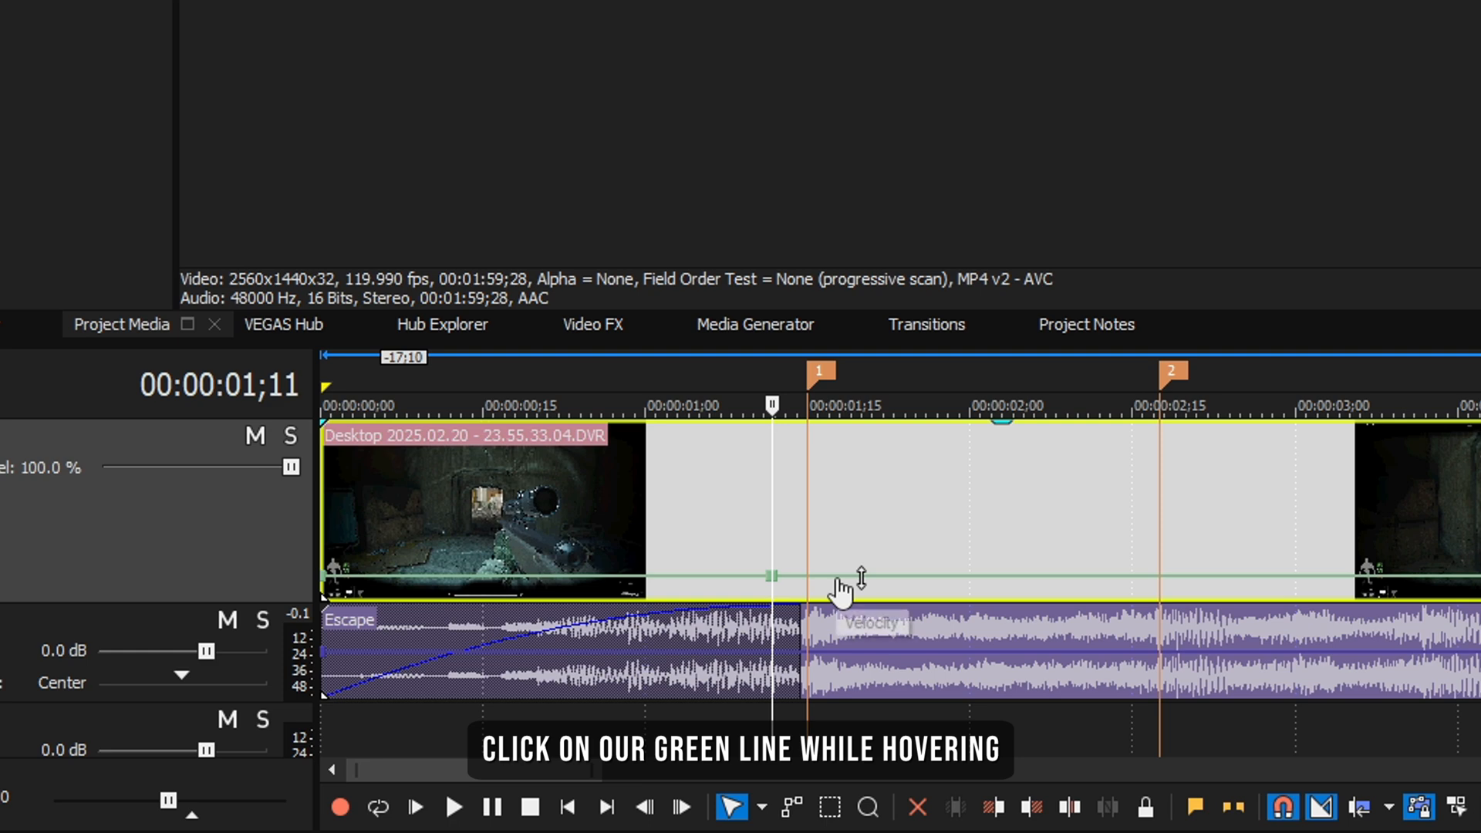
scroll(843, 586, "up", 1)
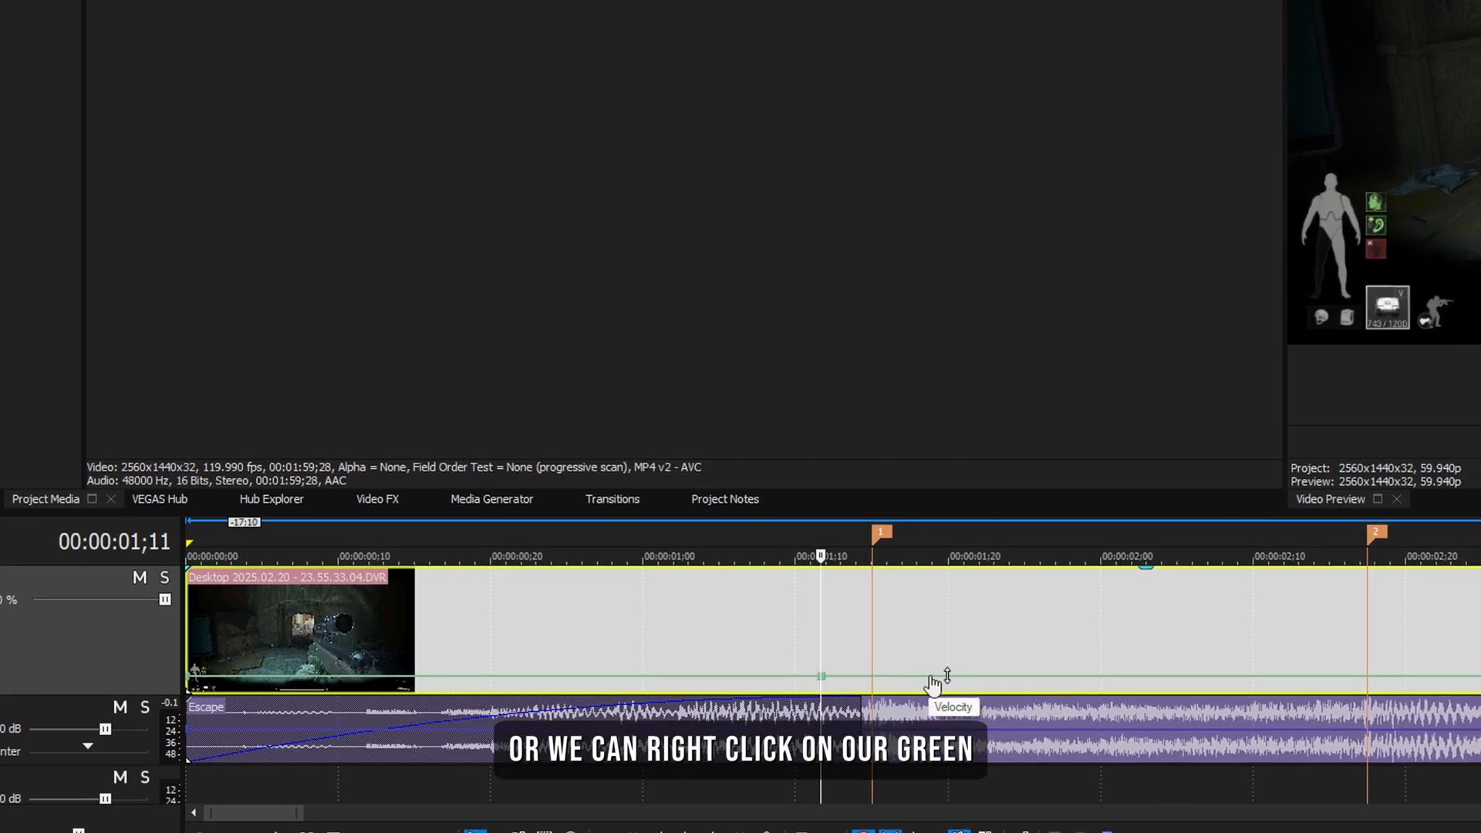
right_click(932, 677)
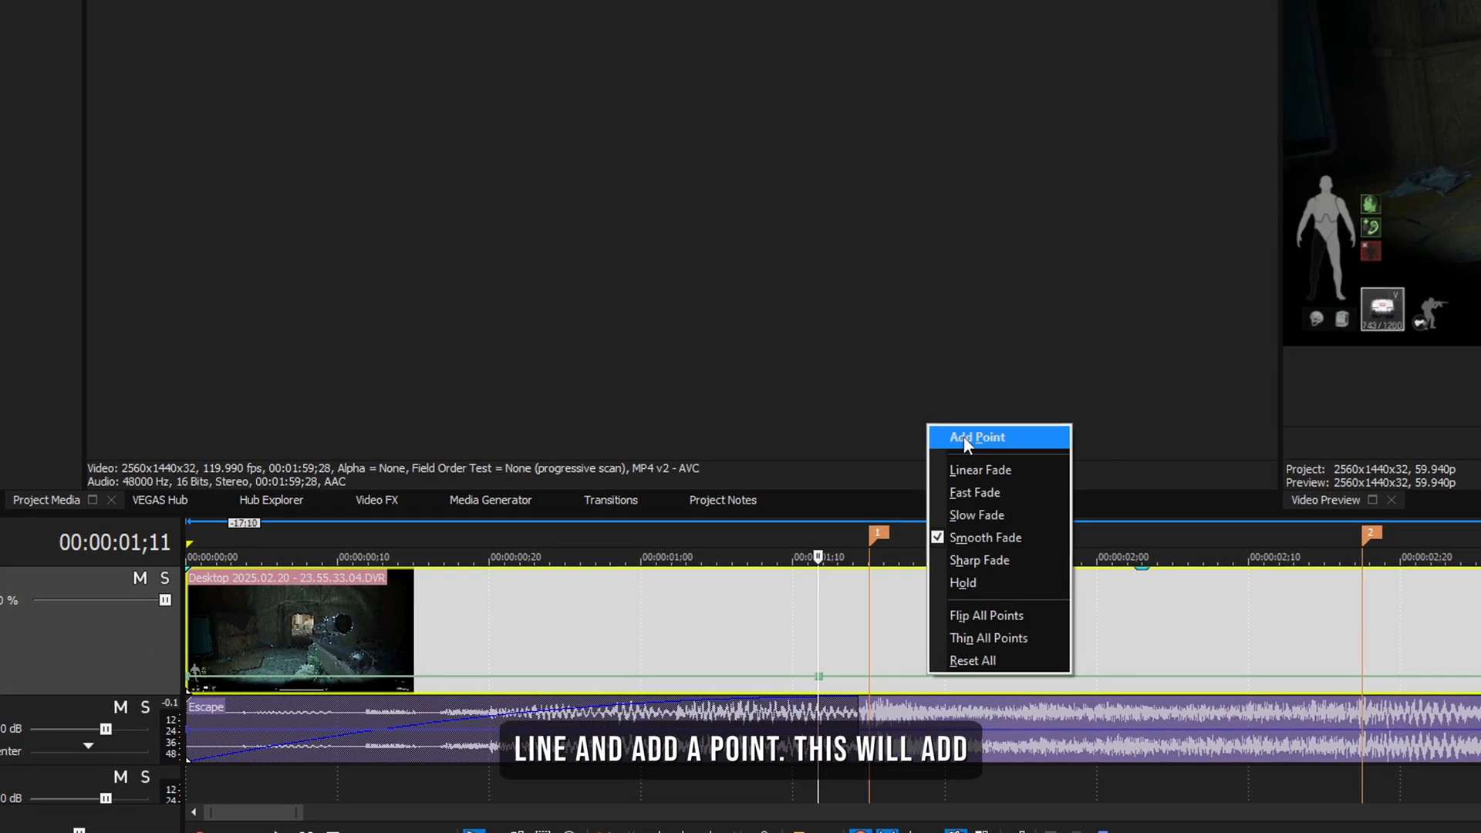
left_click(965, 437)
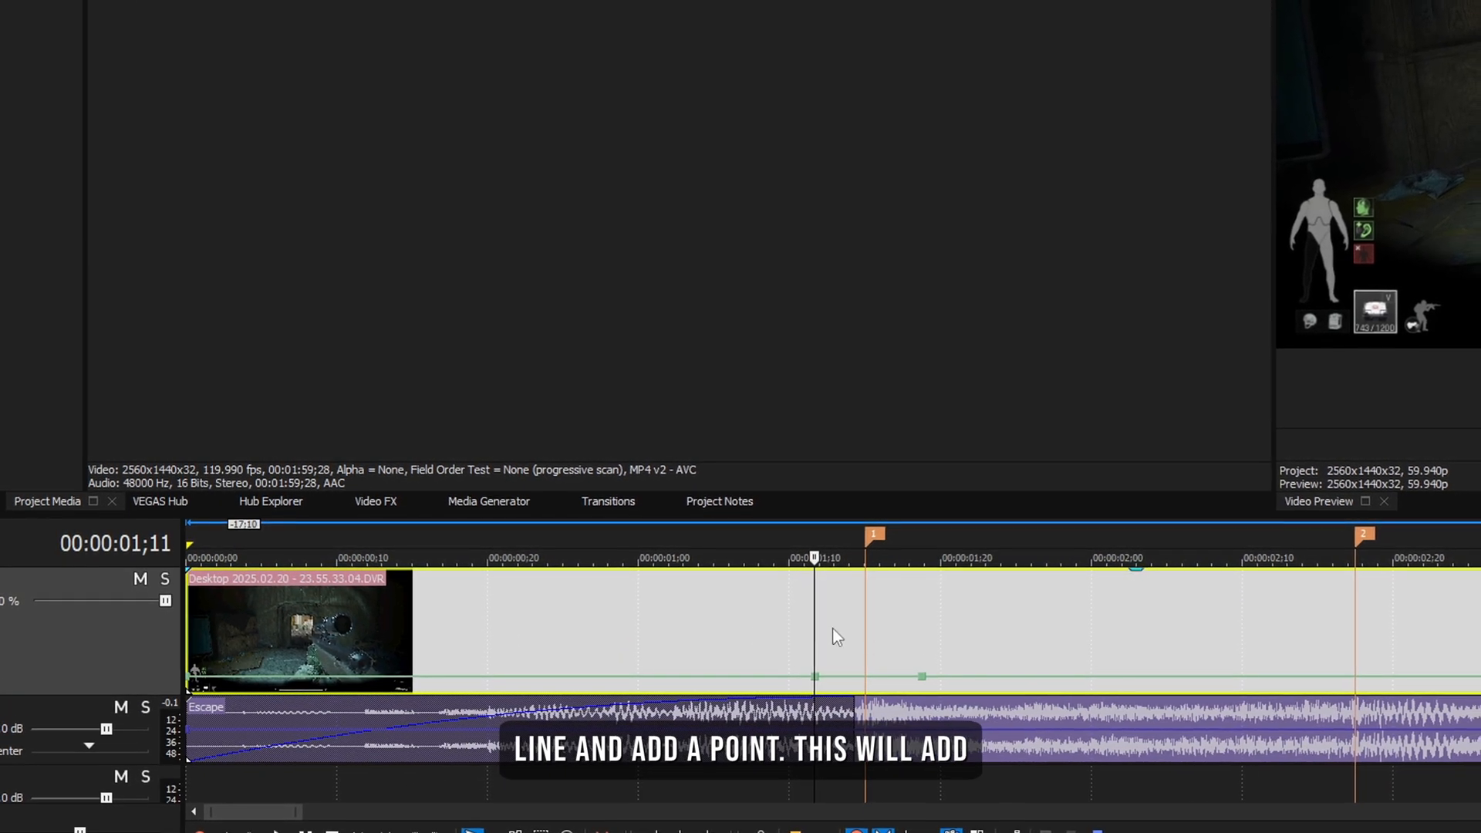
left_click_drag(919, 679, 916, 612)
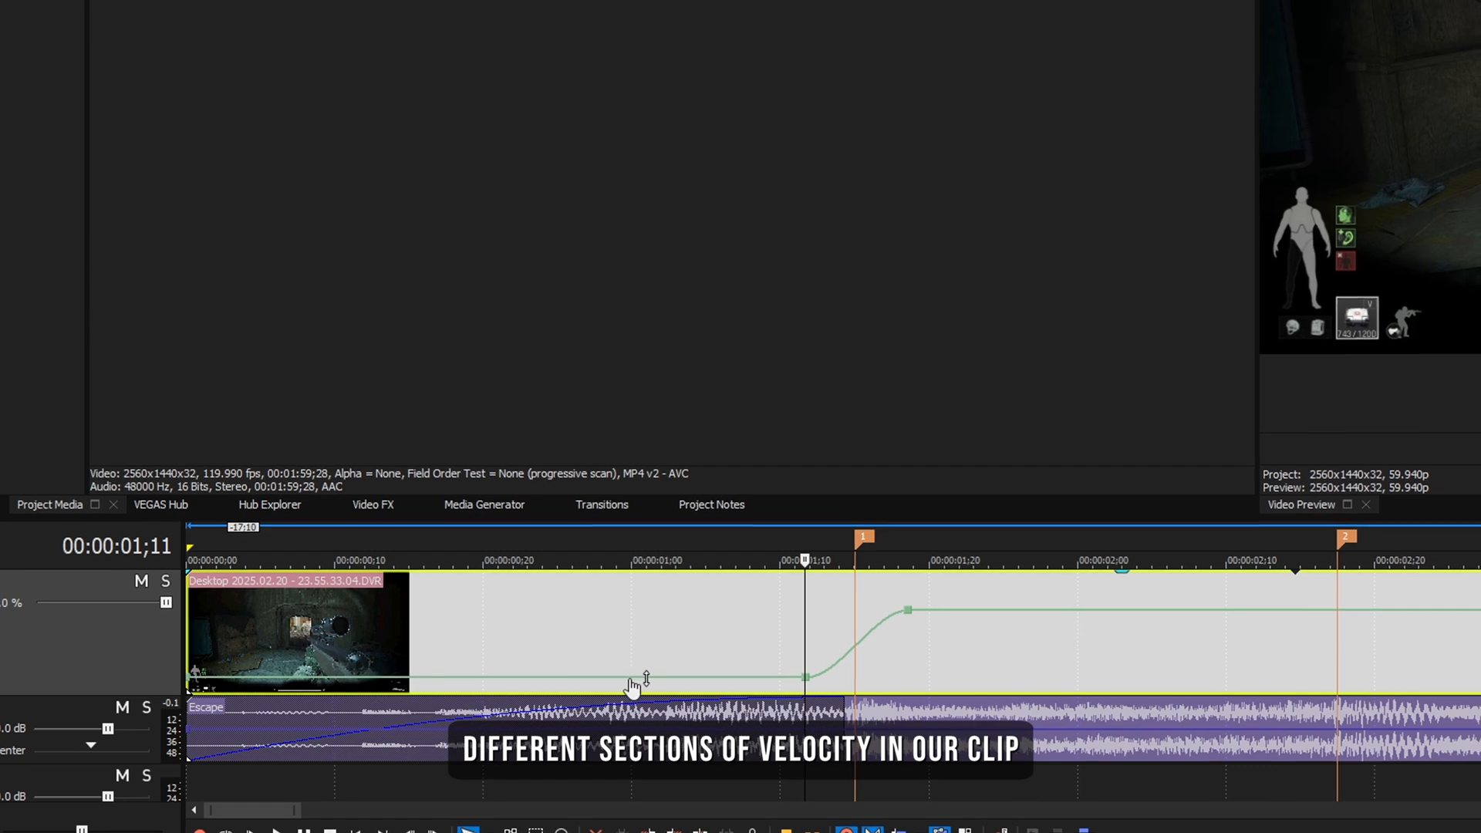
Add a velocity point at 00:00:00;28, raise it to about 600 %, and play back the varying speed from the start.
left_click(608, 683)
left_click_drag(613, 685, 614, 619)
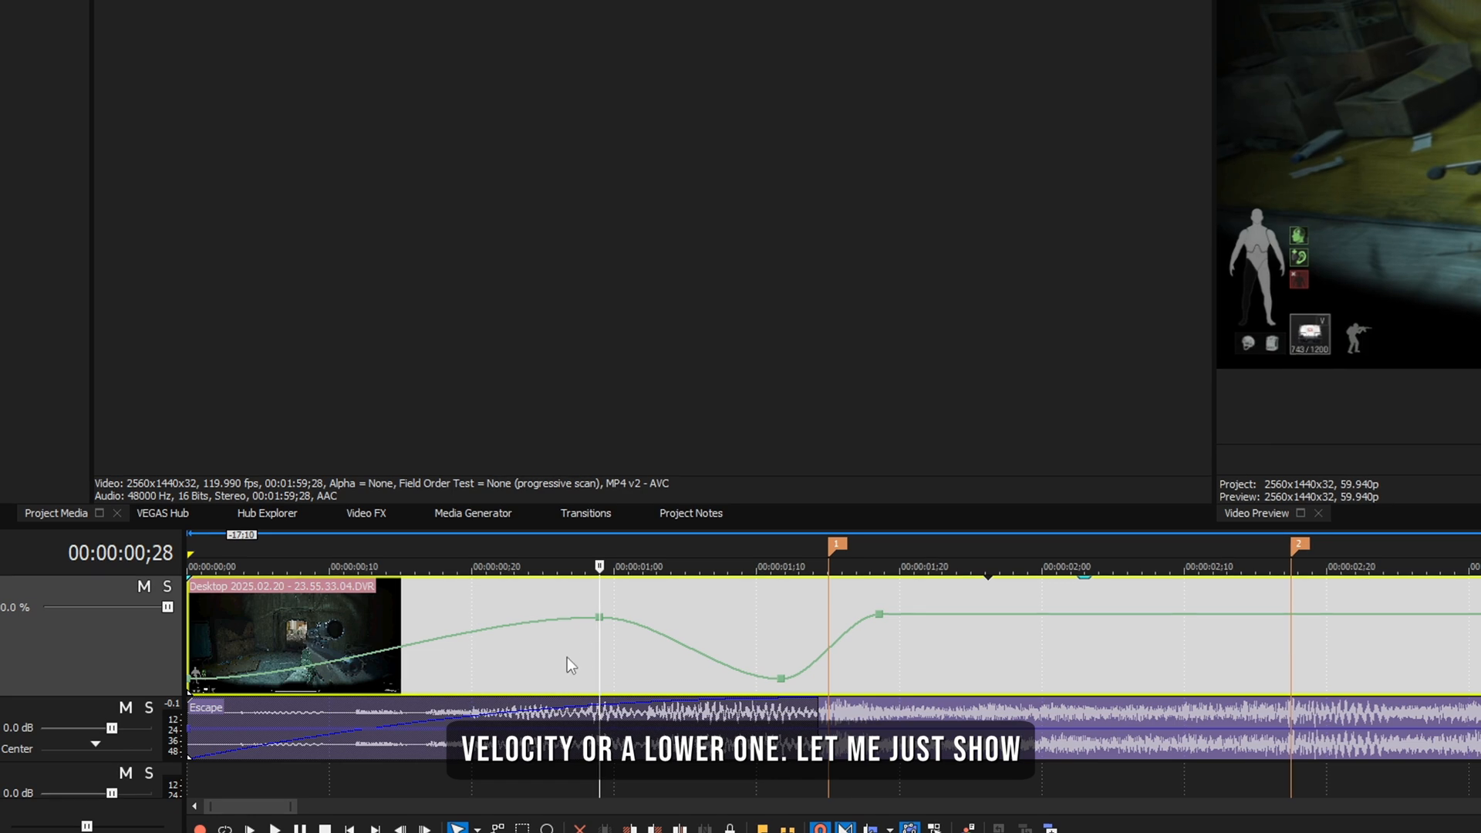
scroll(580, 655, "down", 3)
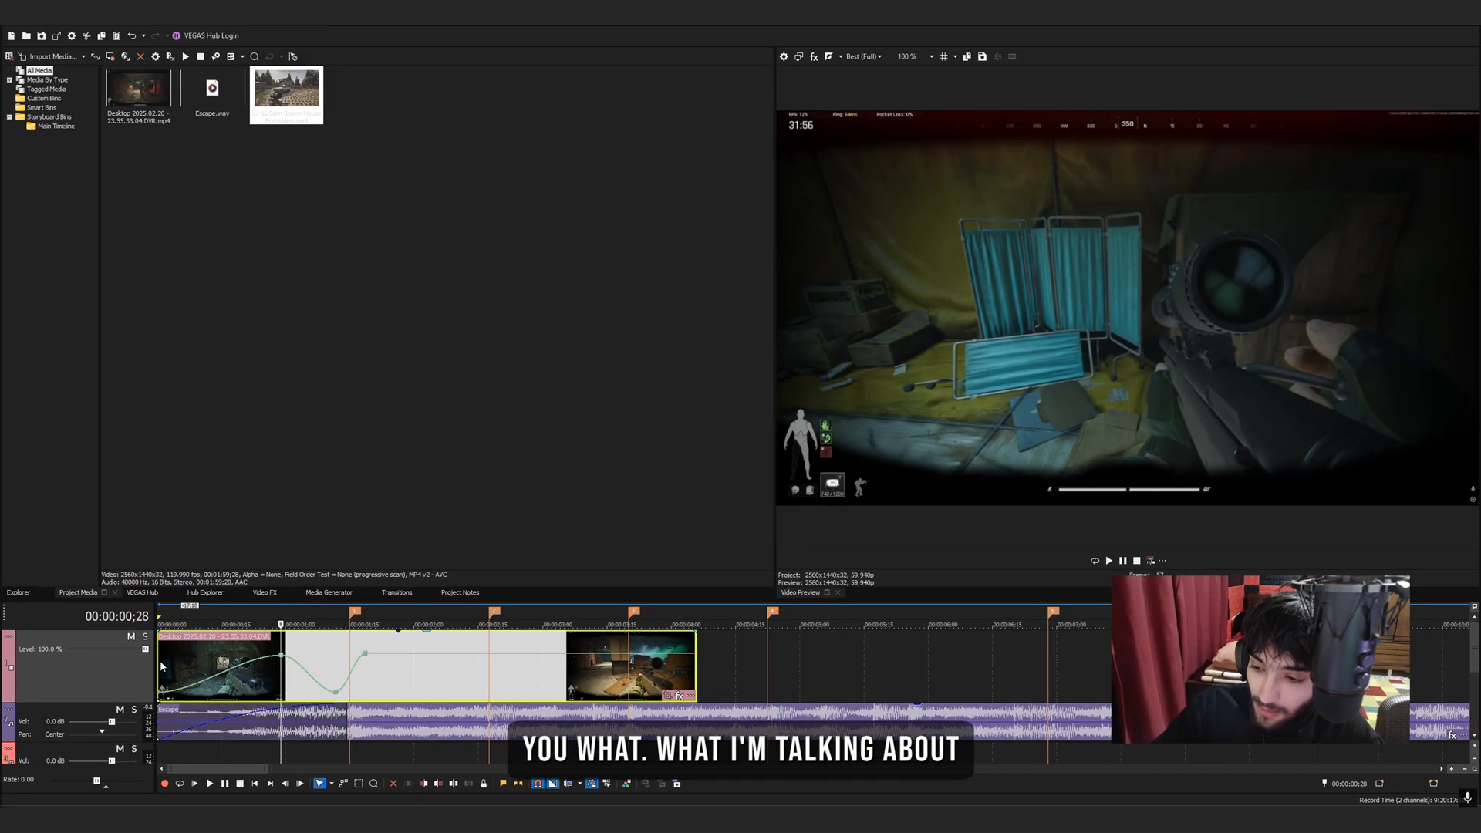
left_click(189, 634)
key("space")
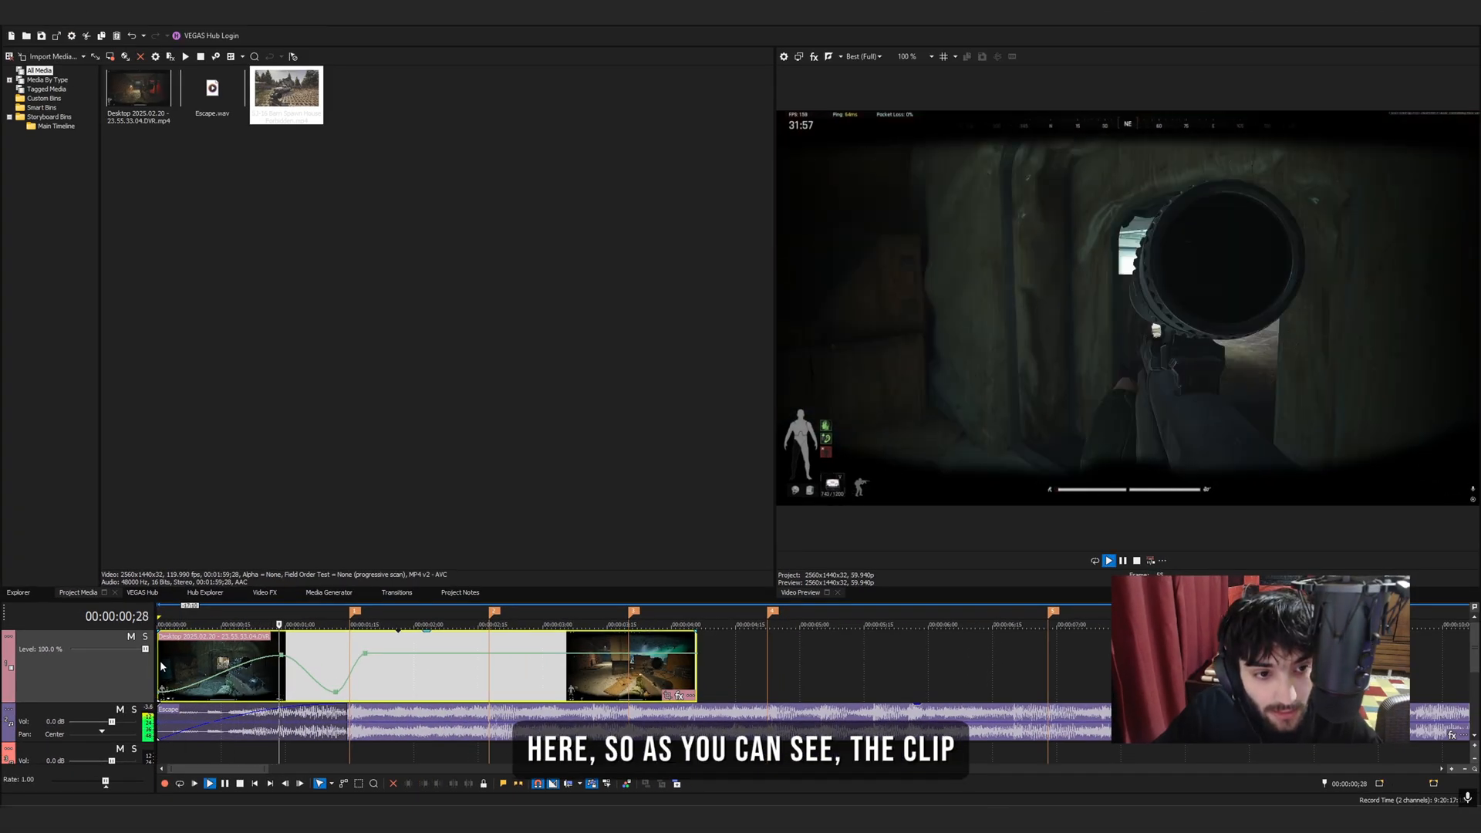
key("space")
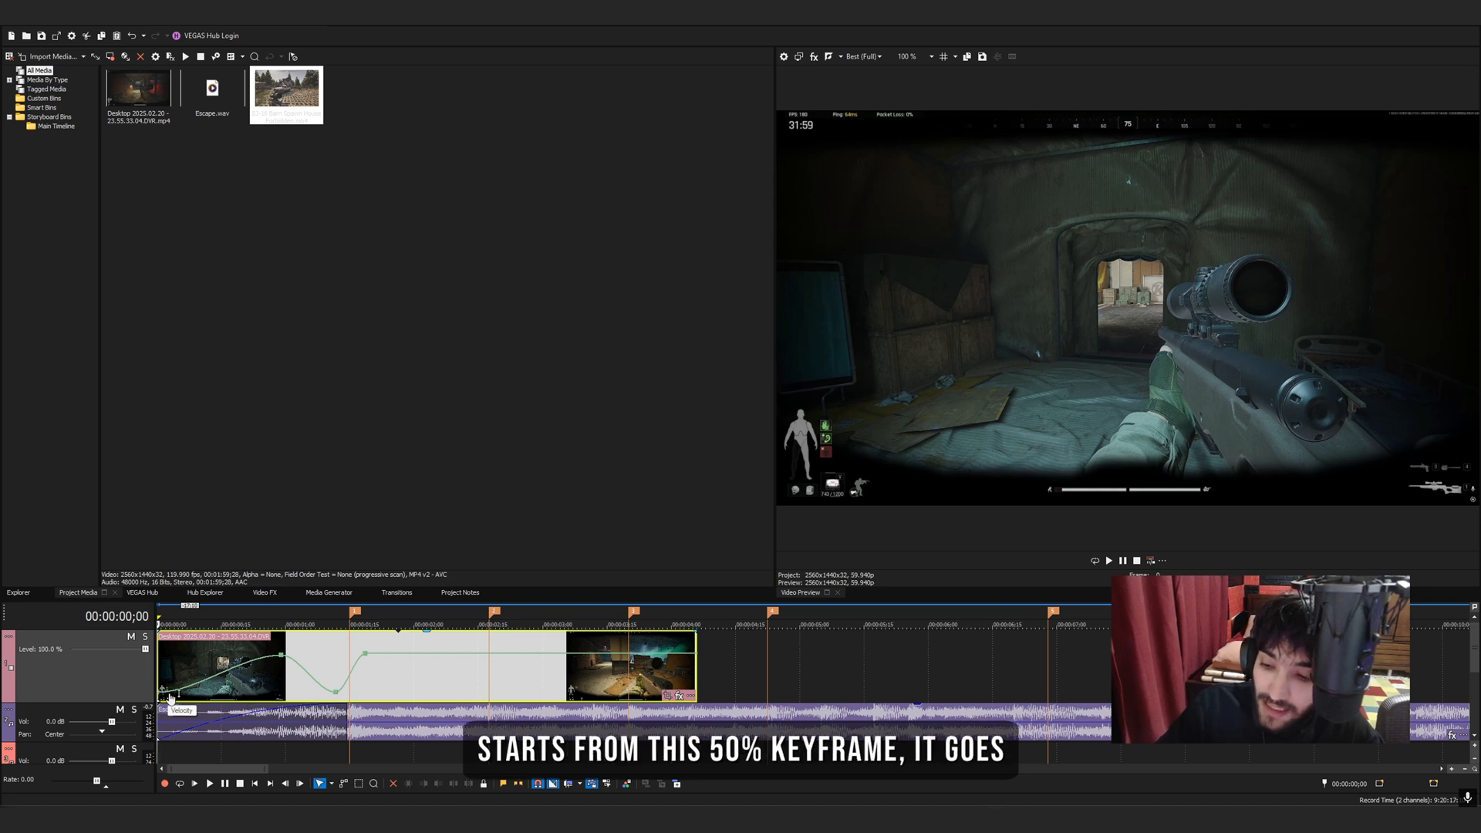
mouse_move(281, 662)
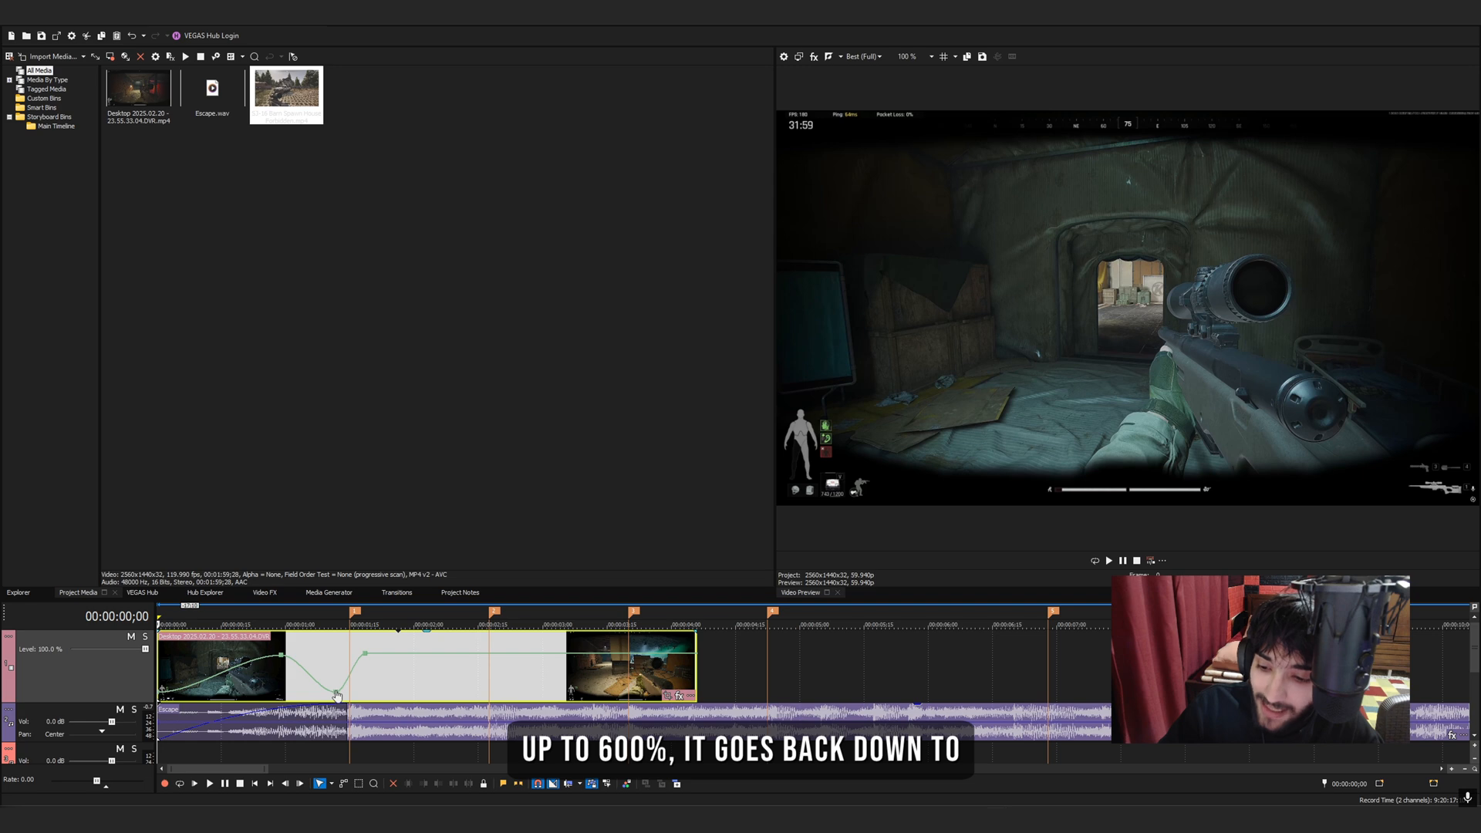
mouse_move(367, 659)
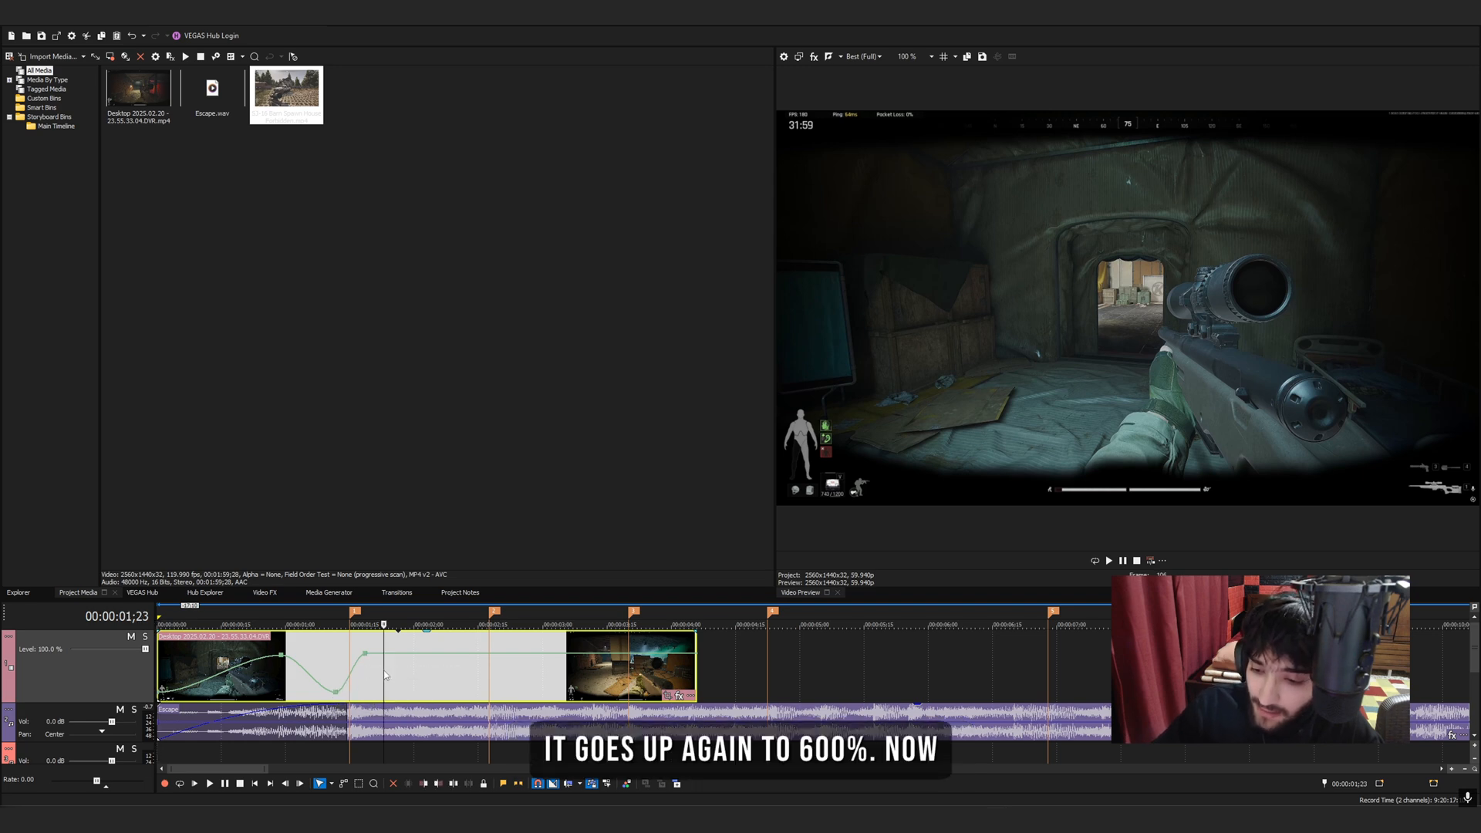
Remove the Velocity envelope from the first clip and insert a fresh one.
right_click(384, 672)
mouse_move(493, 548)
left_click(590, 548)
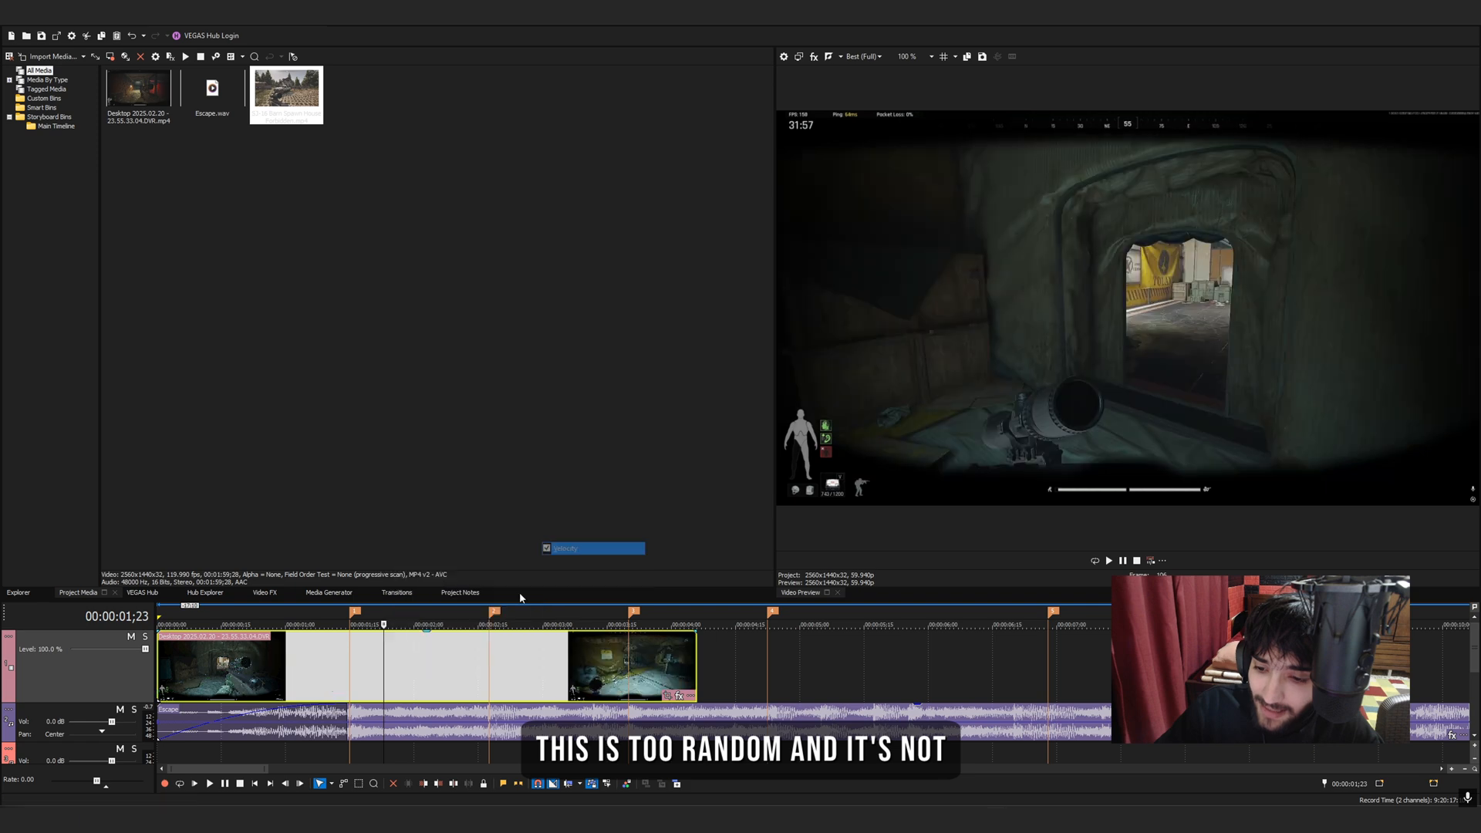
right_click(441, 677)
left_click(640, 549)
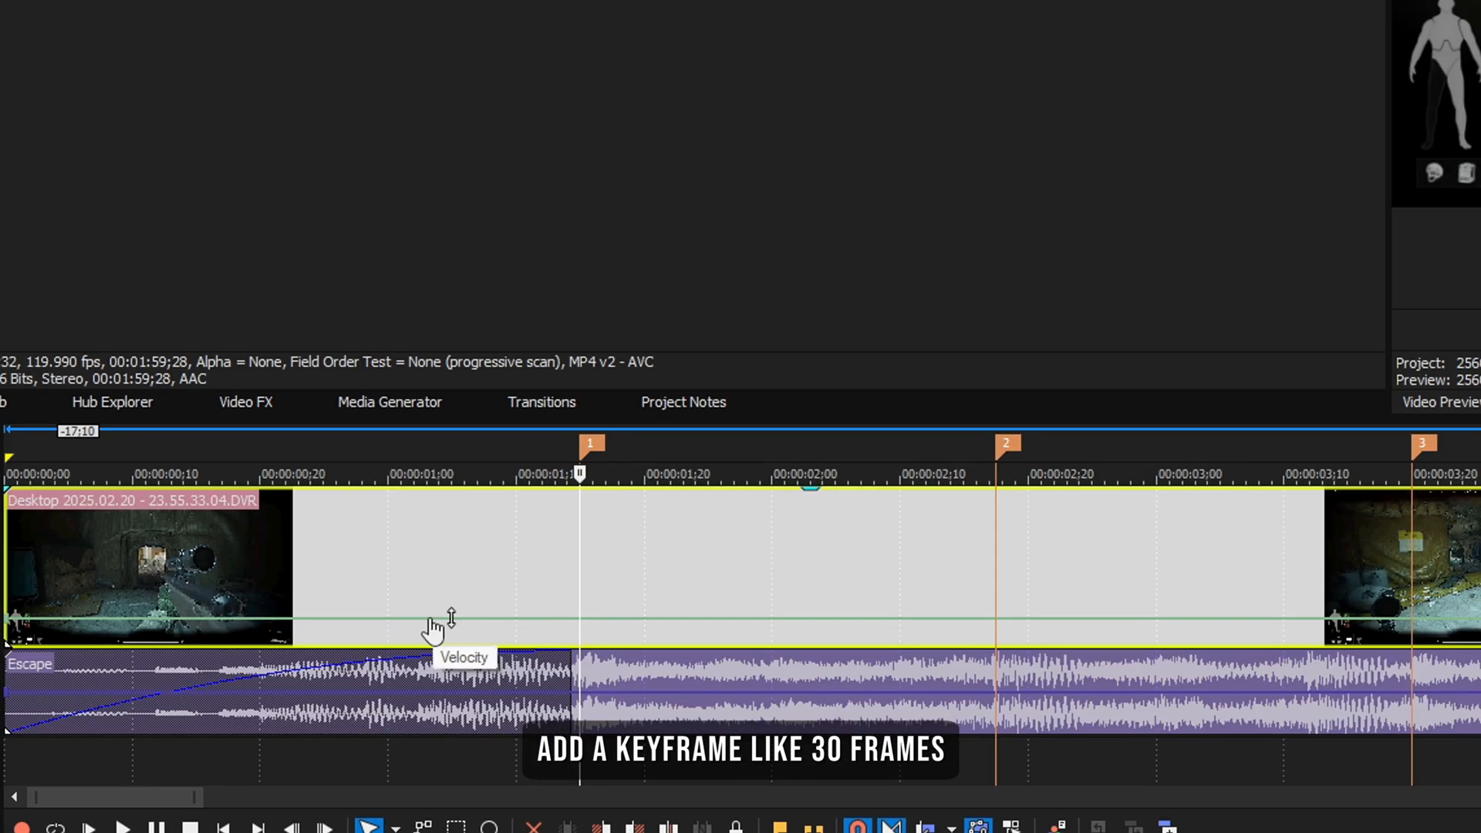
Add velocity points before and after marker 1, at about 00:00:01;03 and 00:00:01;29, leaving both at 100 %.
double_click(430, 619)
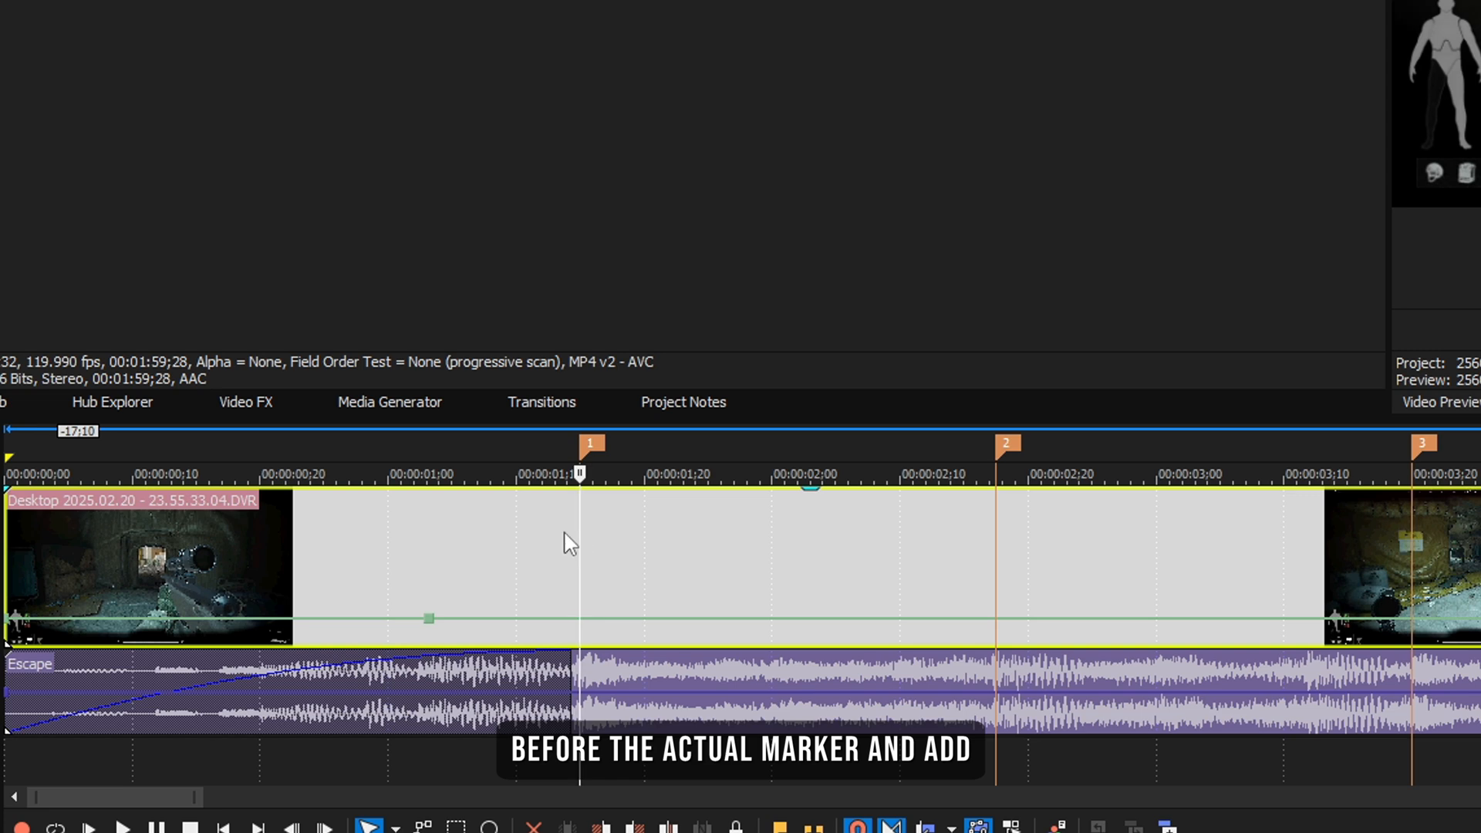
double_click(755, 618)
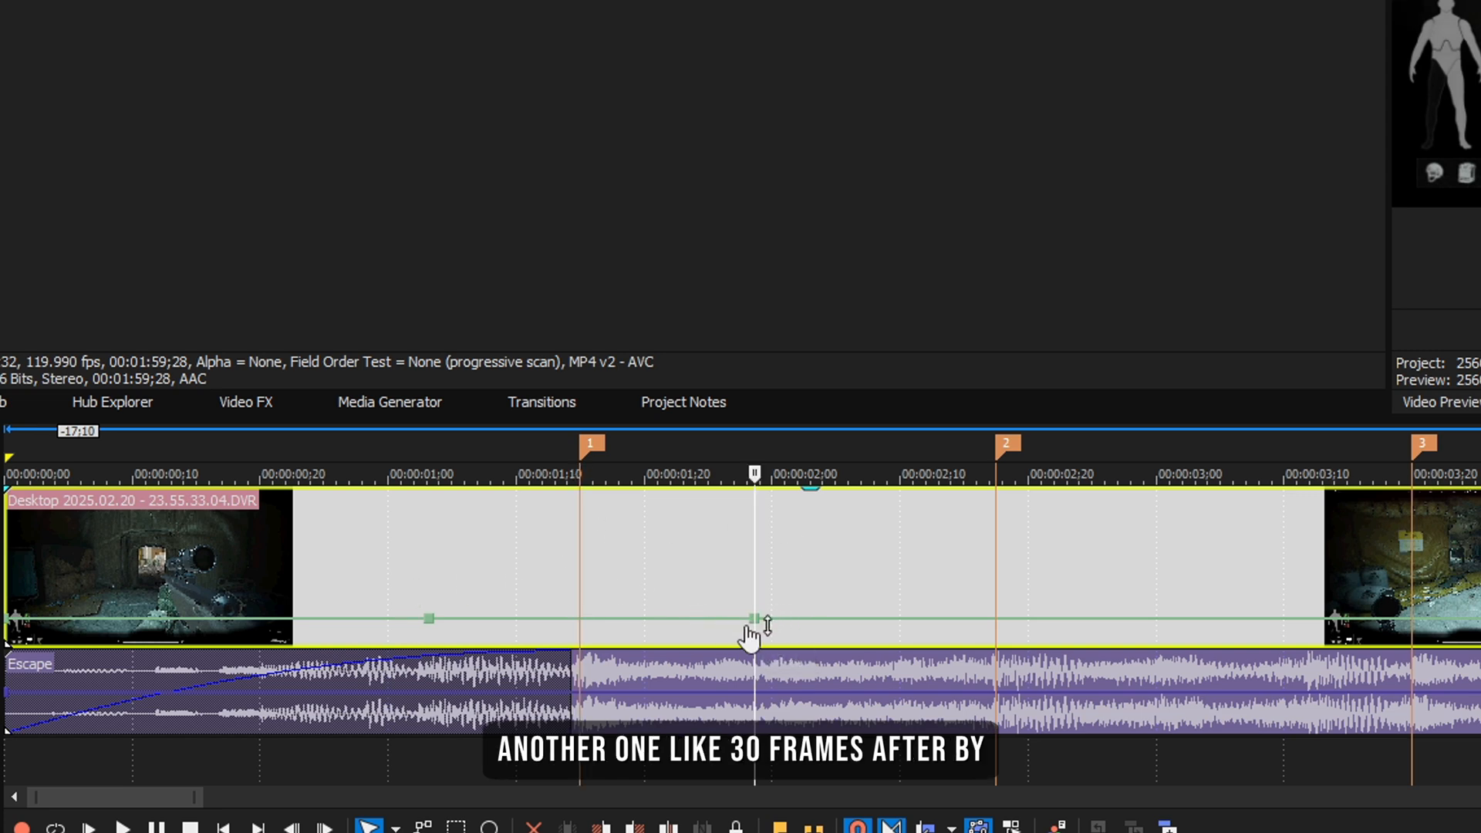
mouse_move(755, 636)
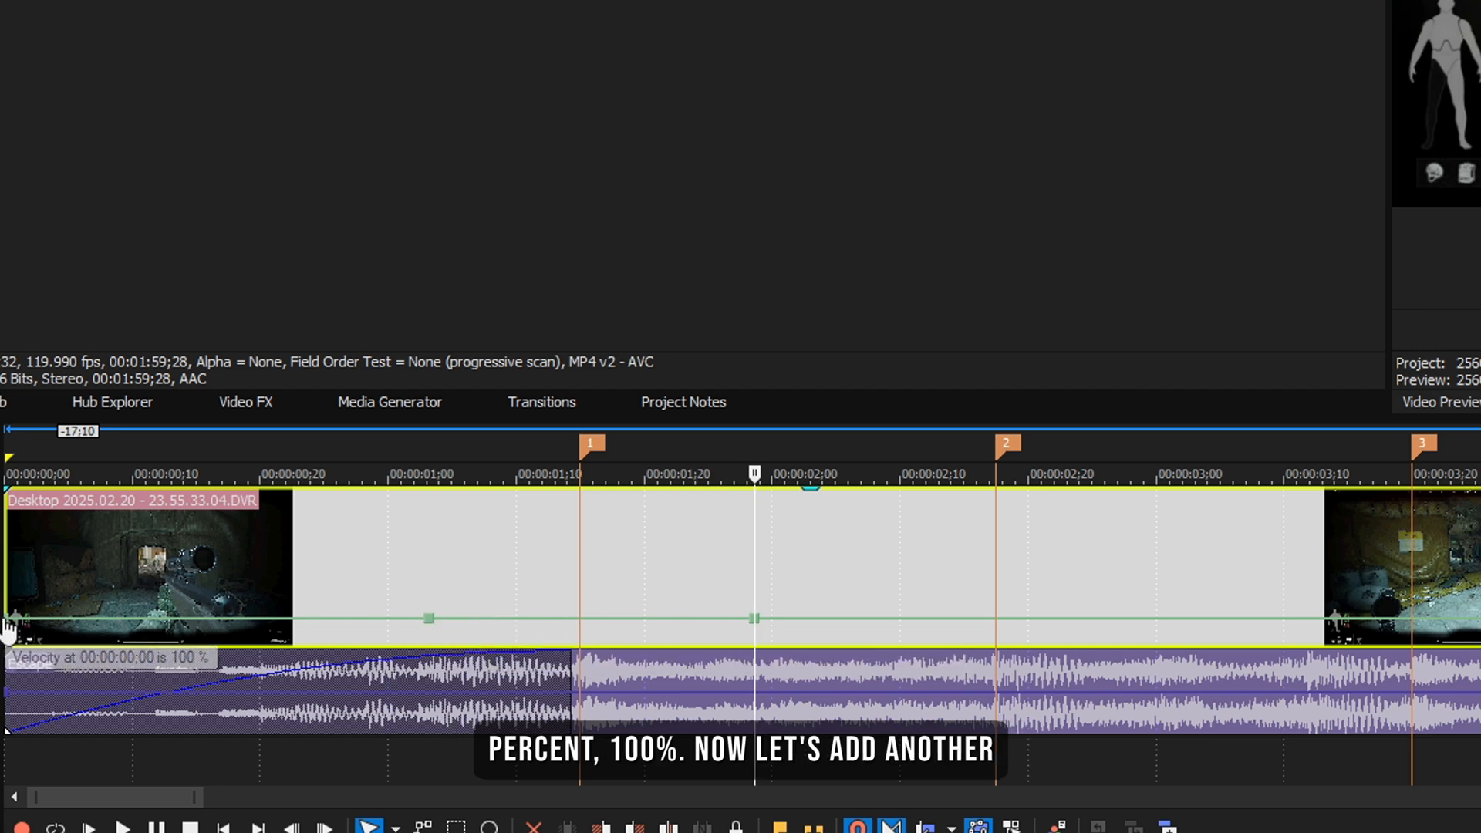
Add a third velocity point between them, place it on marker 1 as a raised speed peak, and play back the ramp.
double_click(641, 619)
mouse_move(642, 620)
left_mouse_down()
mouse_move(627, 612)
mouse_move(665, 596)
mouse_move(665, 574)
mouse_move(612, 610)
mouse_move(589, 604)
mouse_move(582, 567)
left_mouse_up()
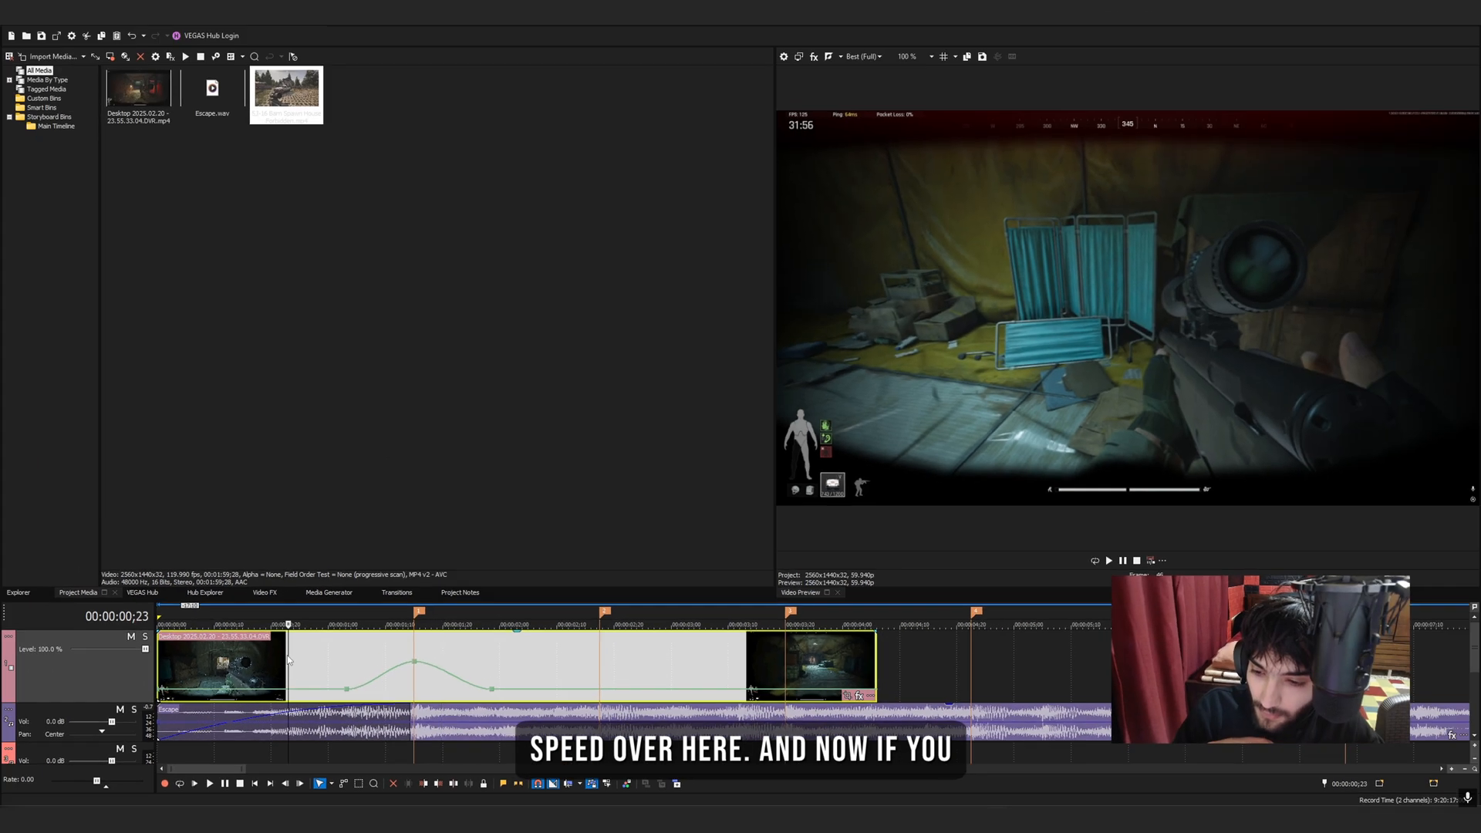
key("space")
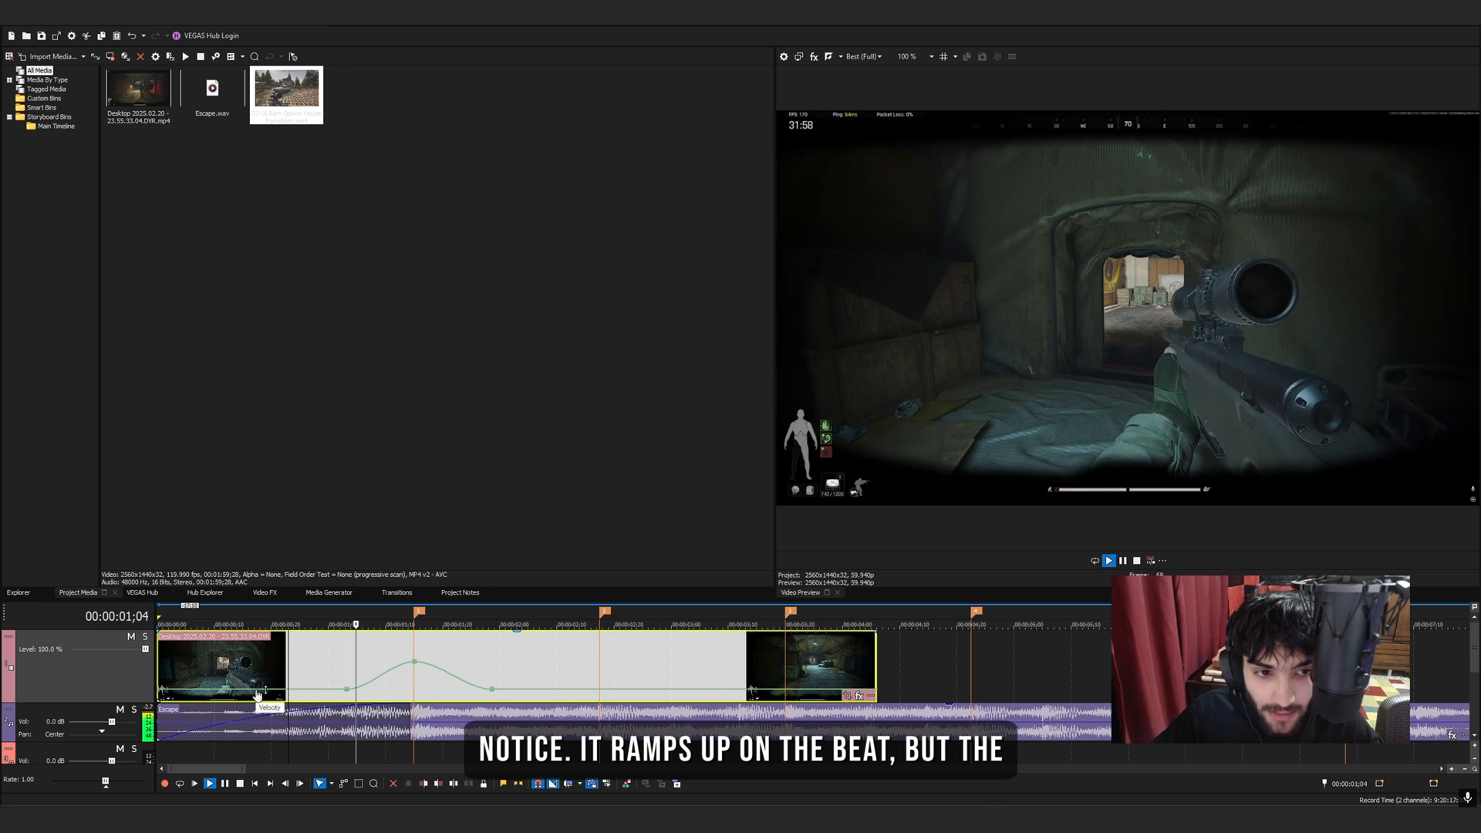
key("space")
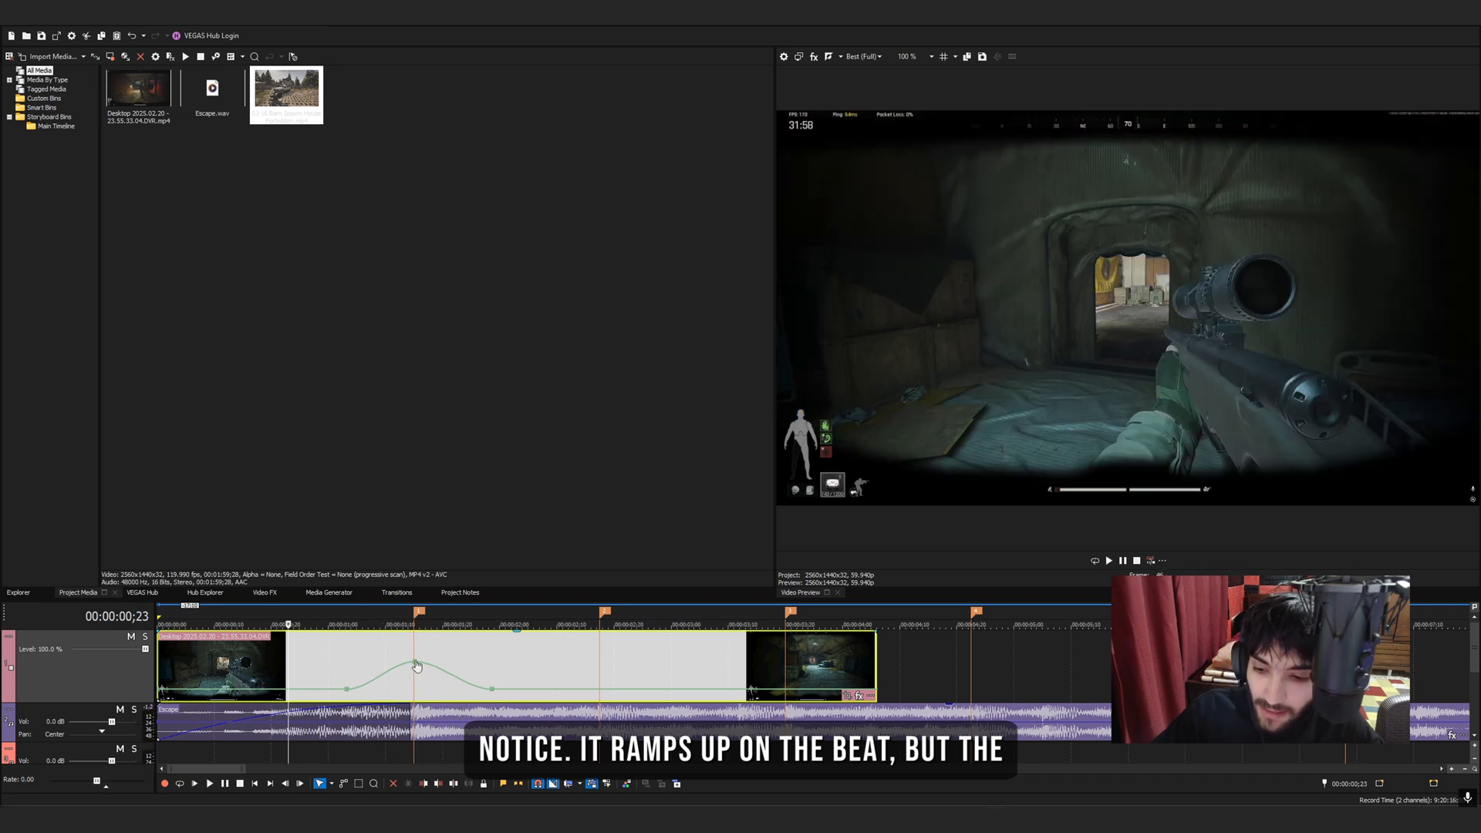
Lower the velocity peak on marker 1 to about 338 % and play back the softer ramp.
left_click_drag(415, 666, 415, 678)
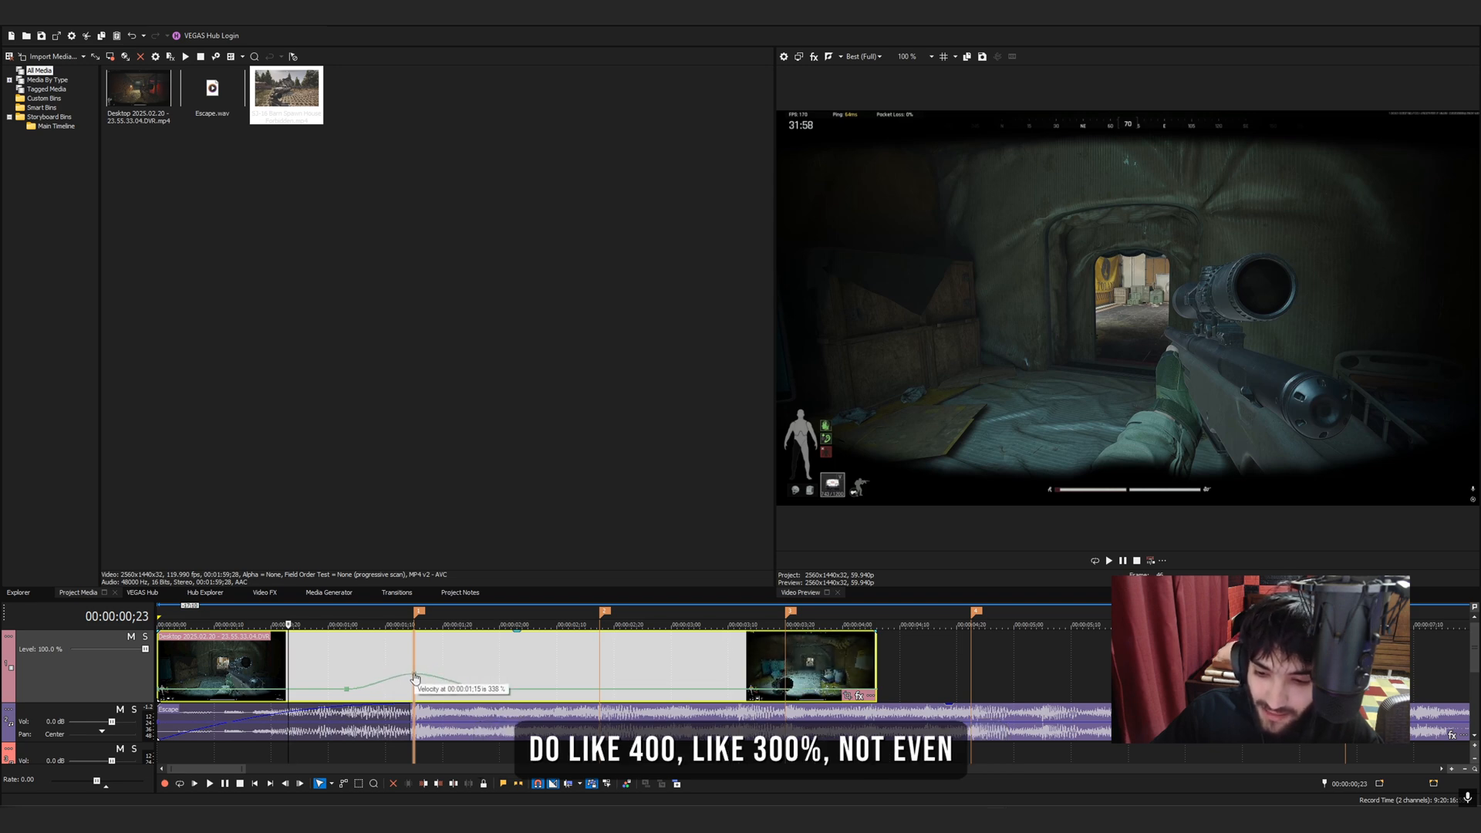
key("space")
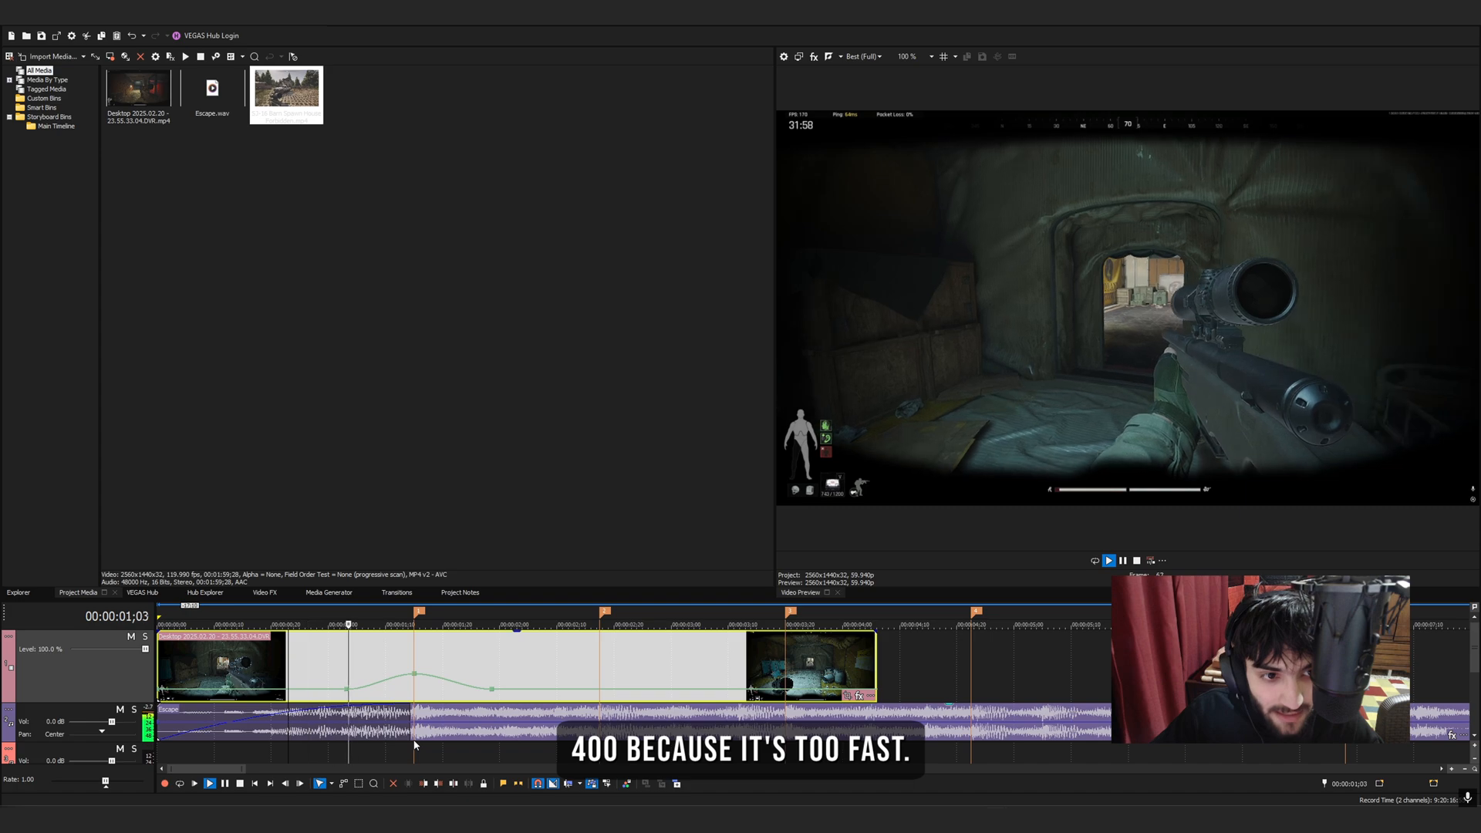
key("space")
left_click(347, 667)
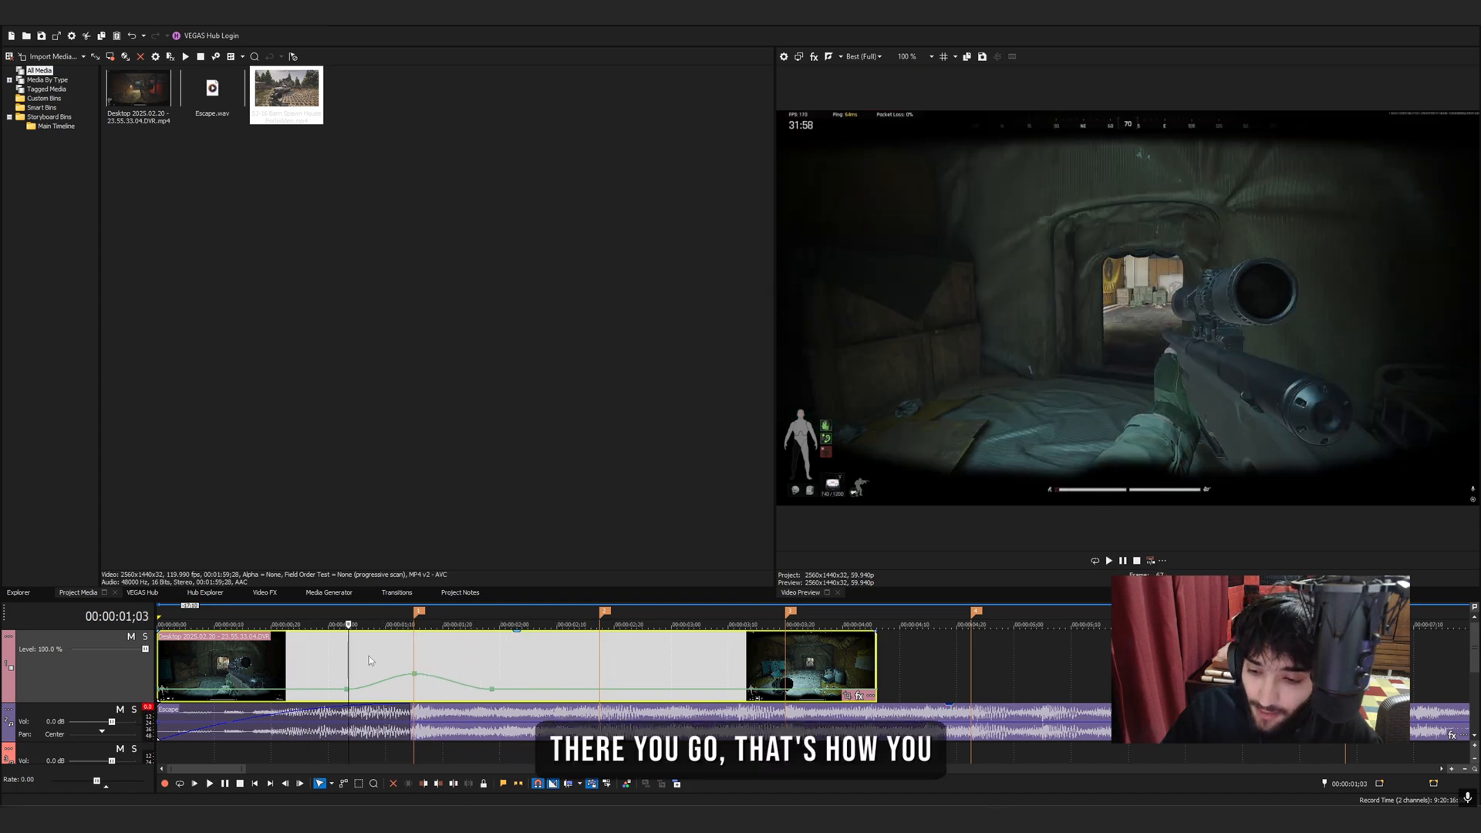
left_click(414, 651)
left_click(497, 670)
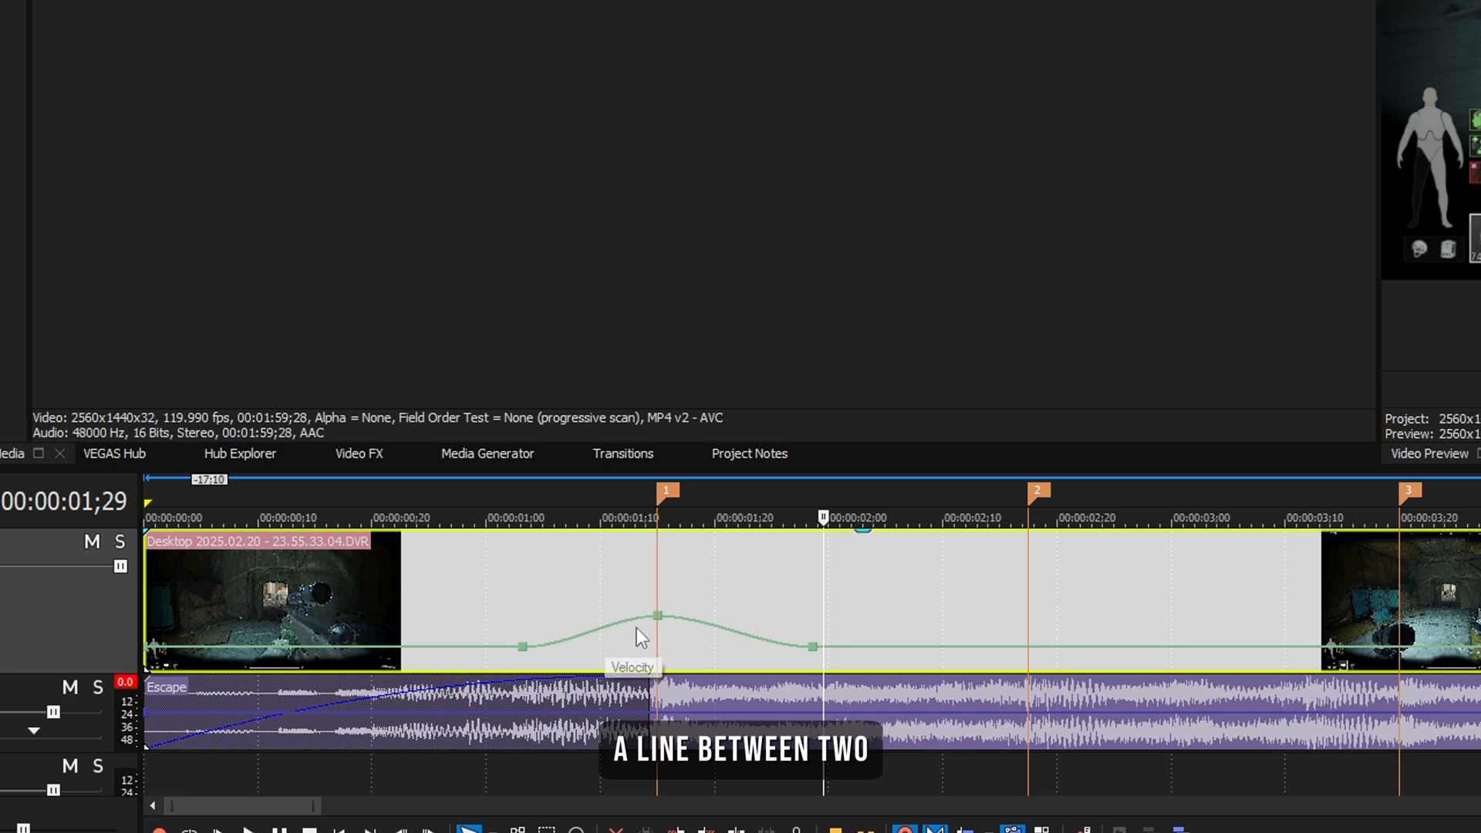
Set the rising velocity curve between the first point and the marker 1 peak to Fast Fade.
right_click(613, 626)
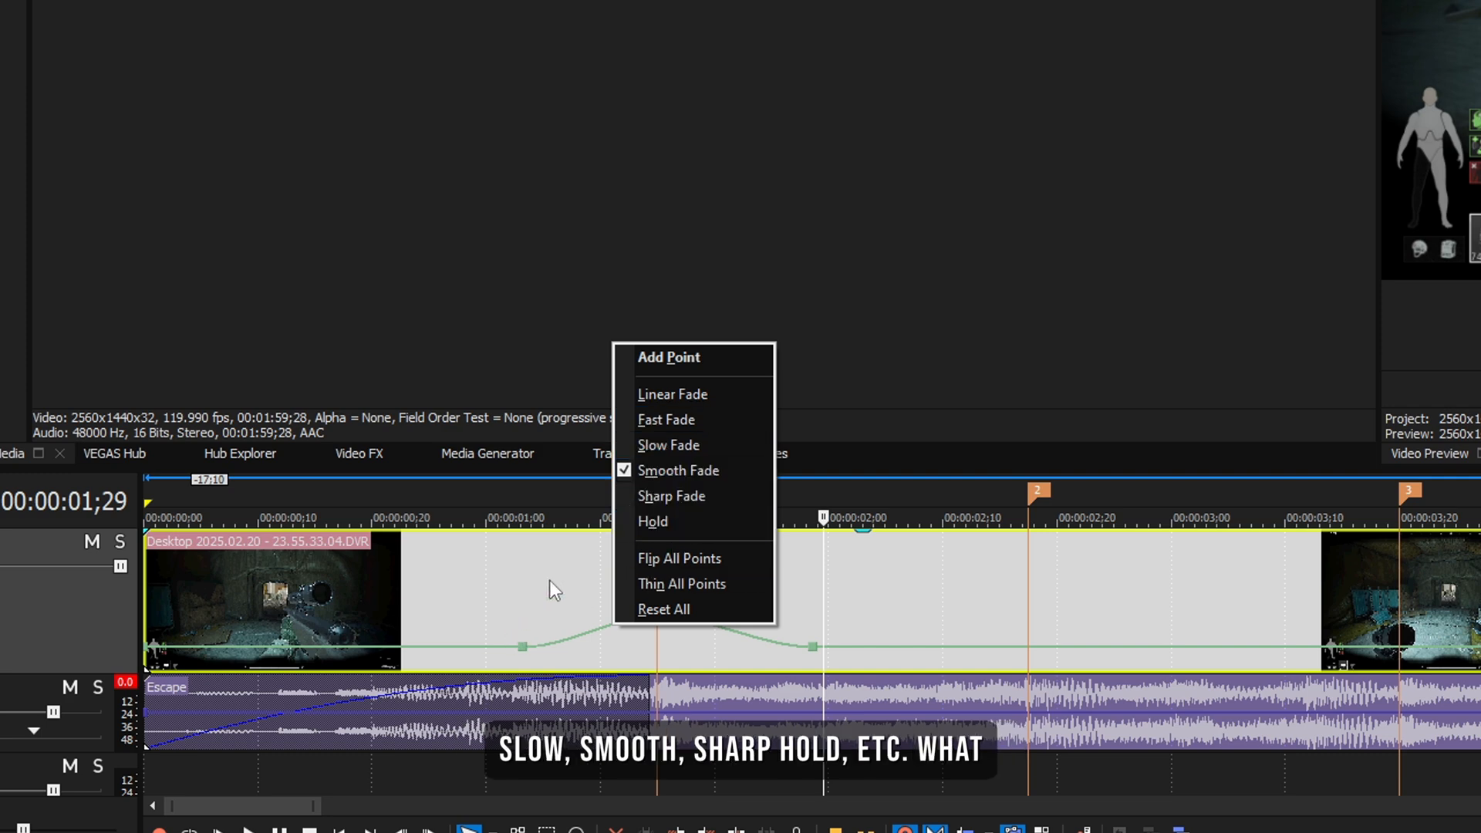
left_click(571, 582)
right_click(613, 625)
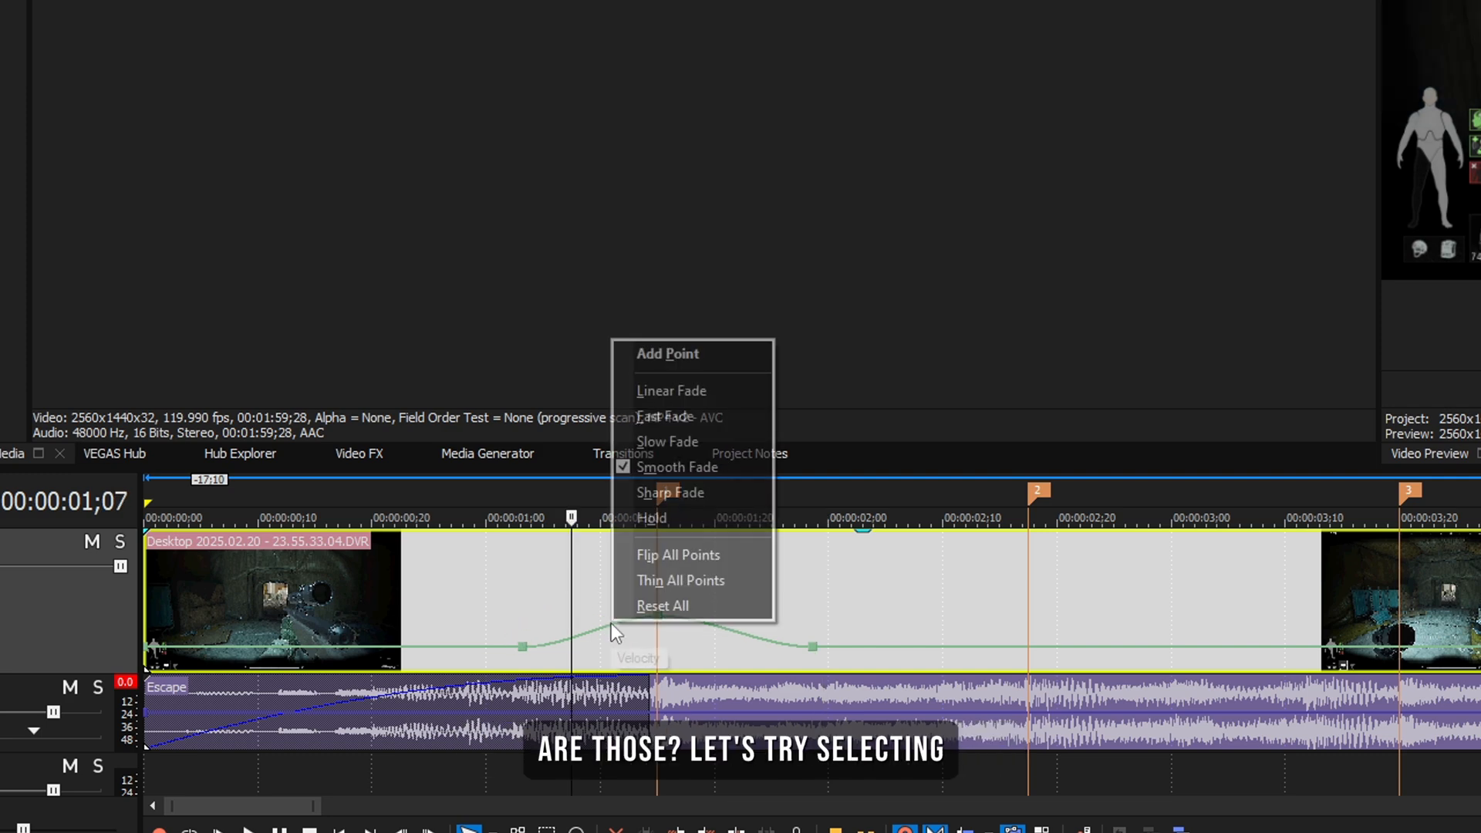
left_click(702, 422)
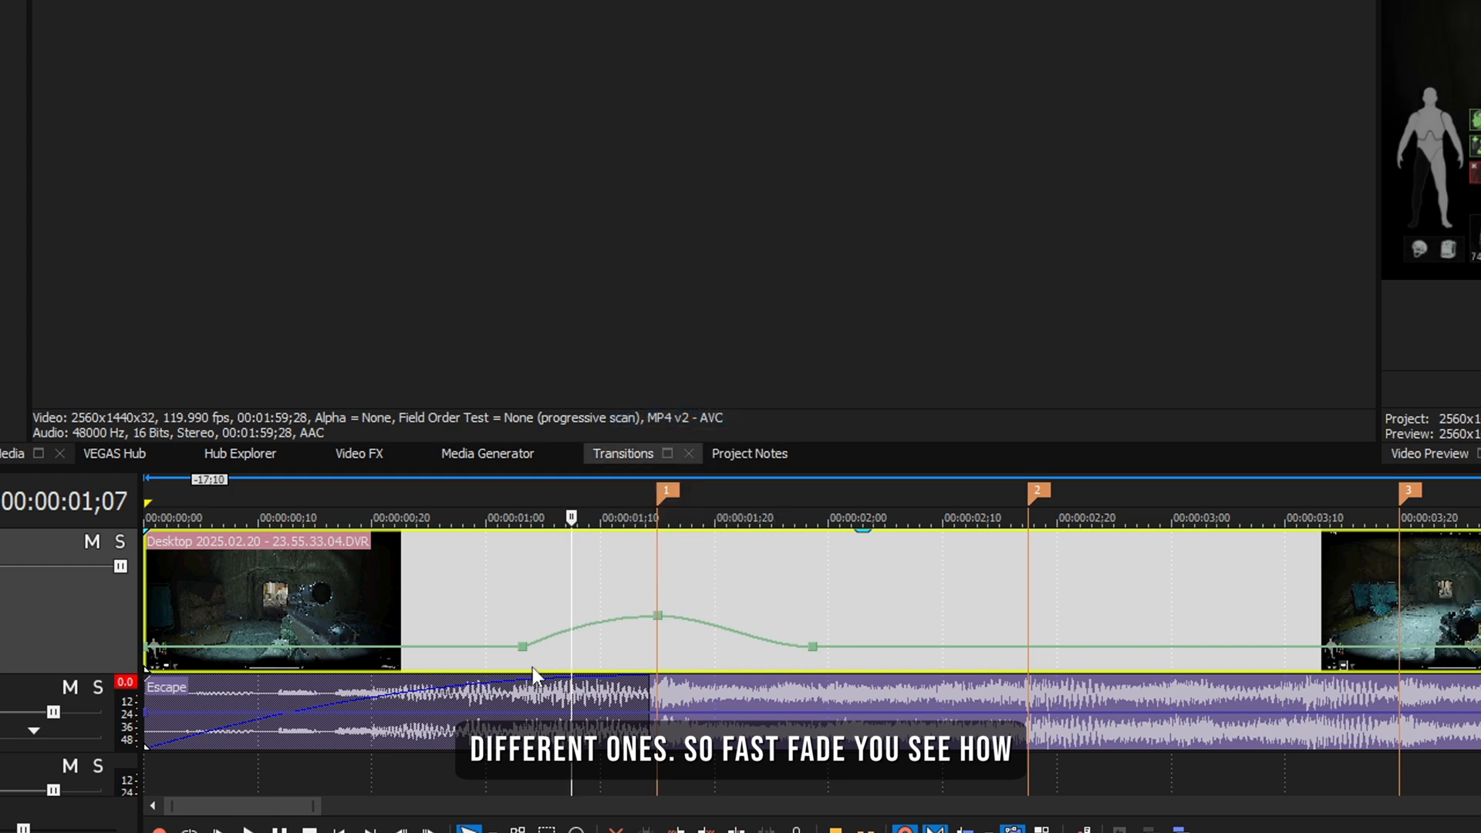
Change the rising velocity curve before marker 1 to Slow Fade and play back the ramp.
right_click(621, 619)
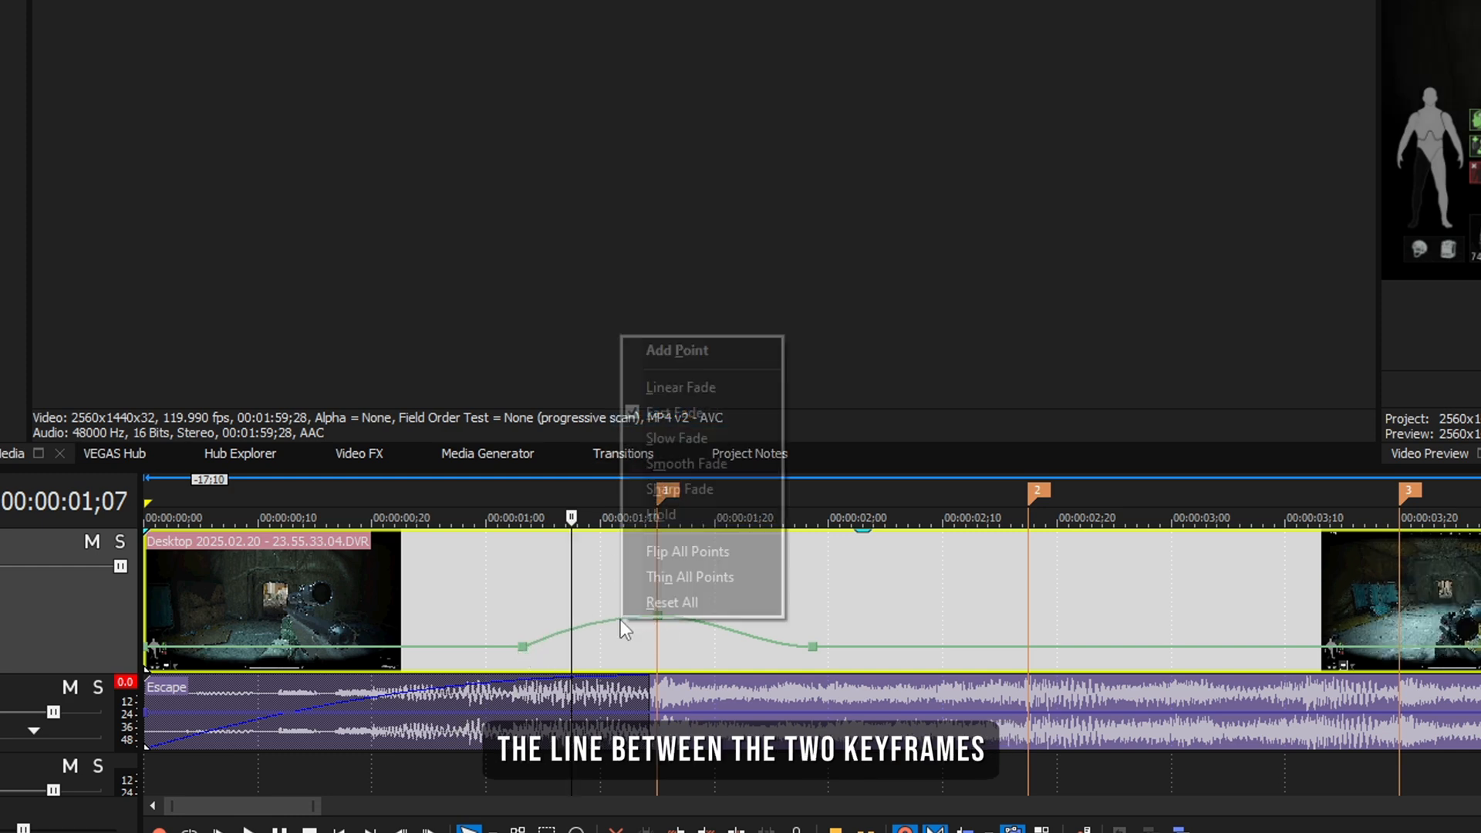
left_click(679, 438)
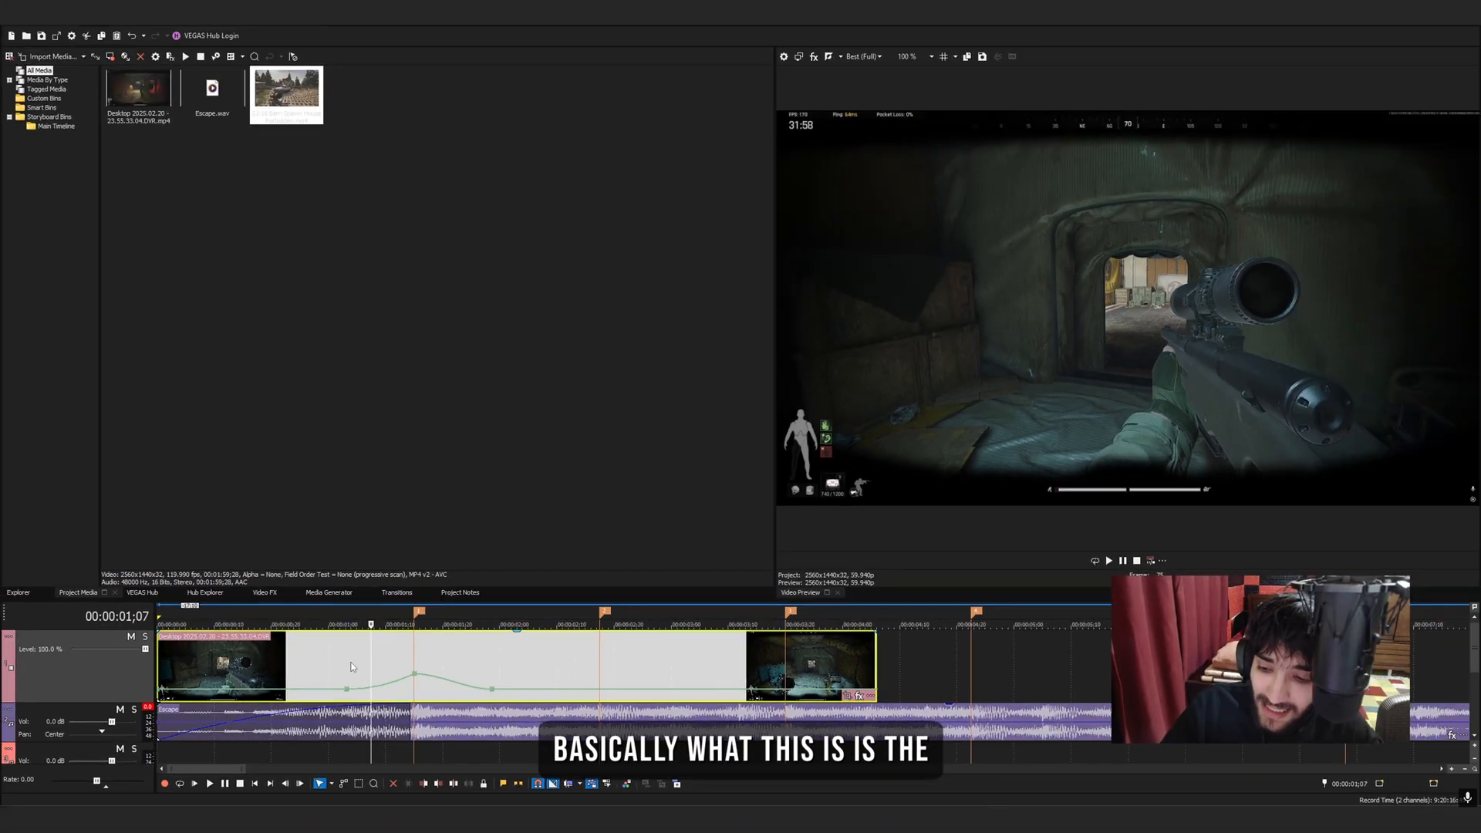
left_click(351, 667)
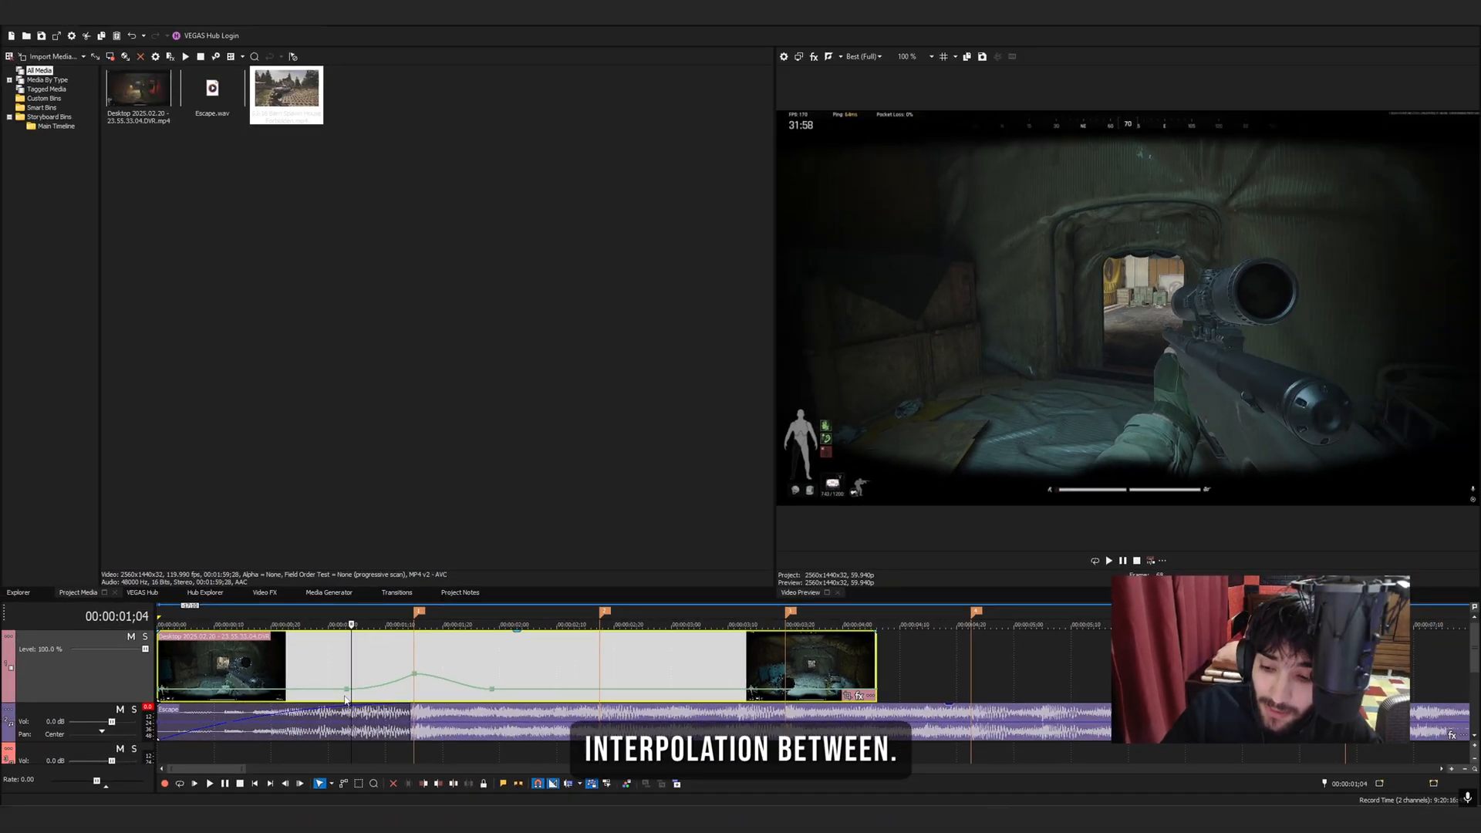
left_click(367, 652)
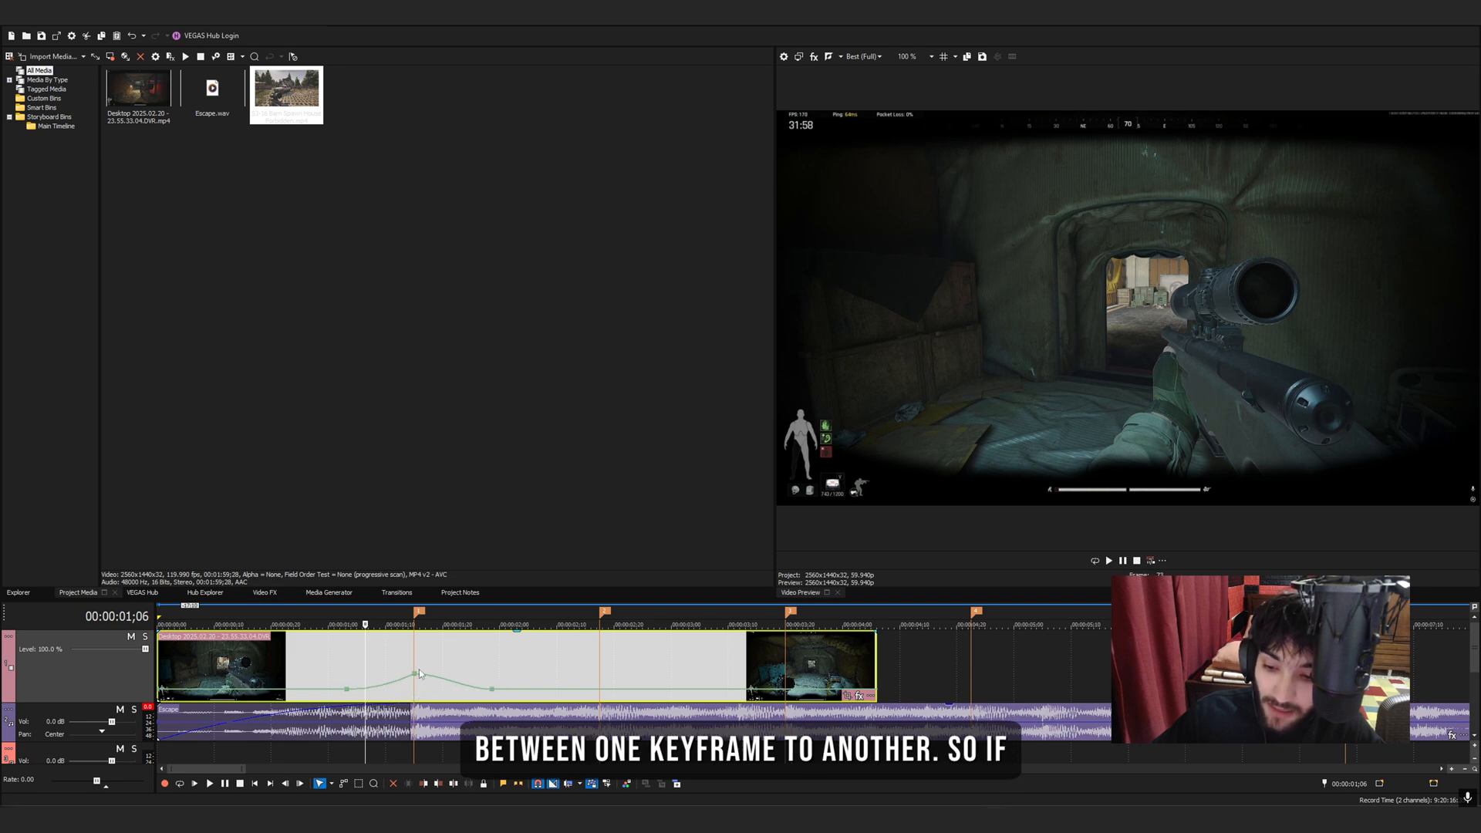
key("space")
left_click(346, 660)
key("space")
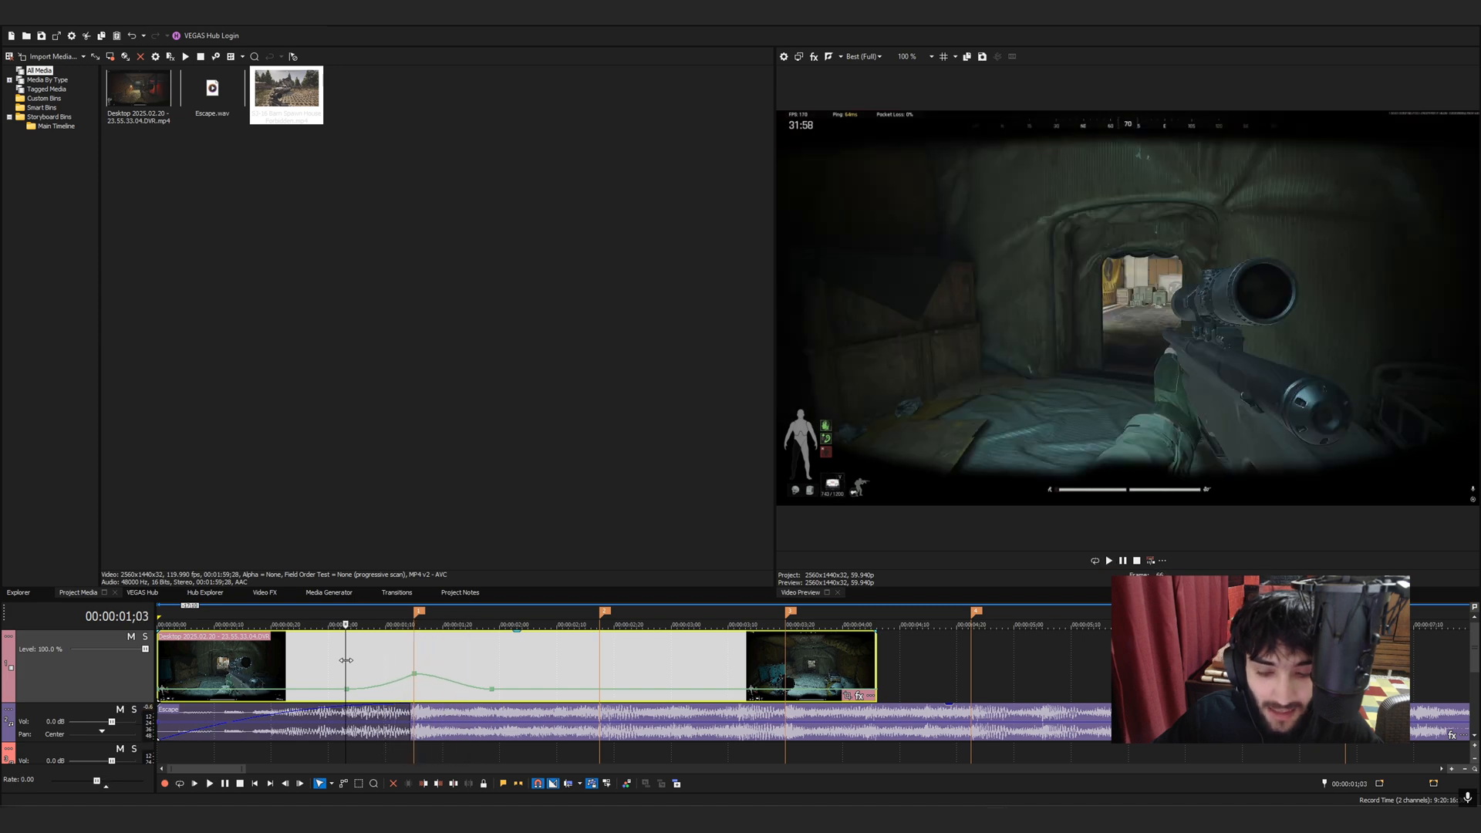
Switch the rising curve before marker 1 back to Fast Fade and play it back for comparison.
right_click(388, 682)
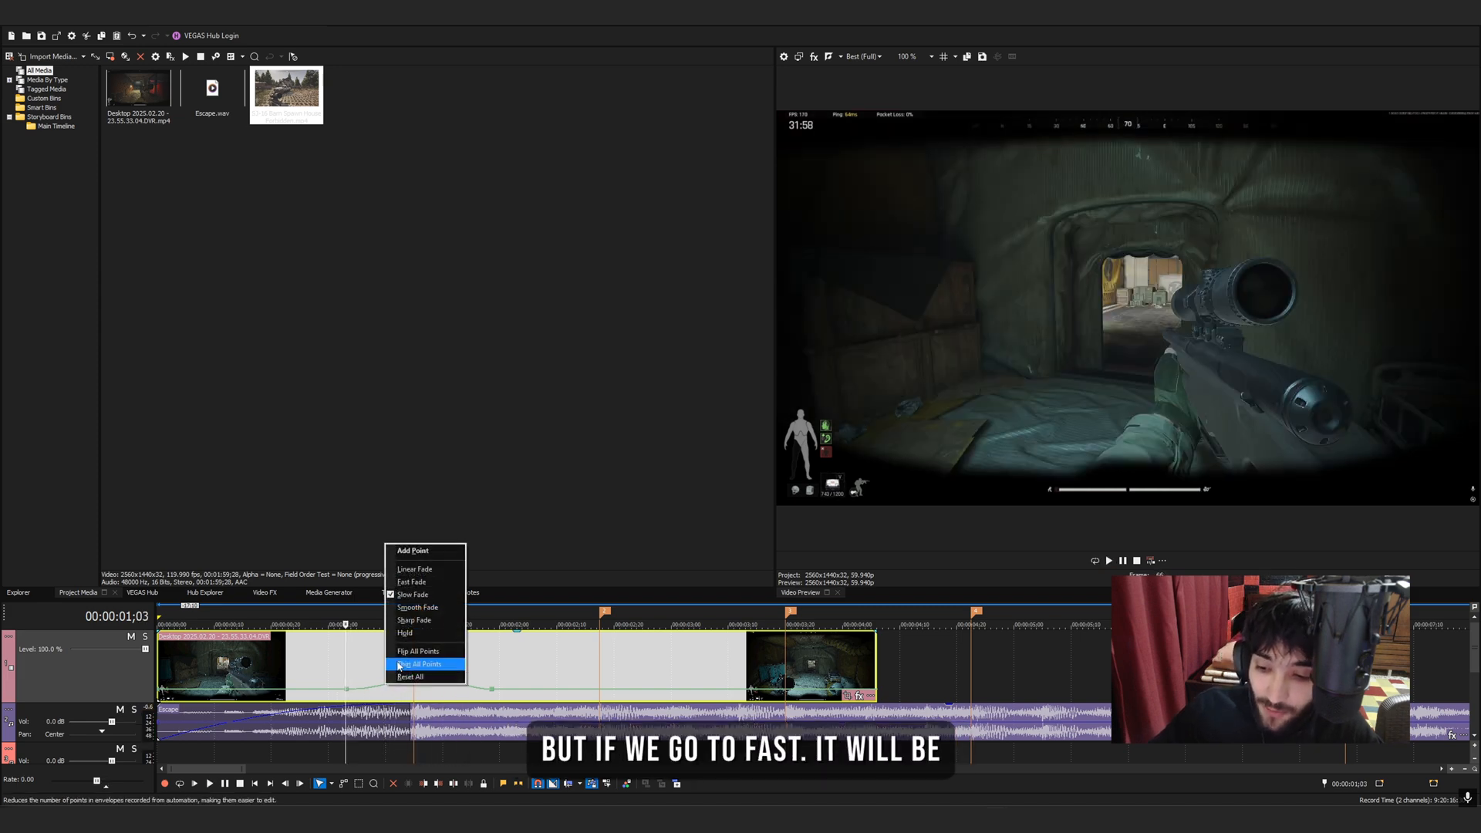
left_click(407, 583)
key("space")
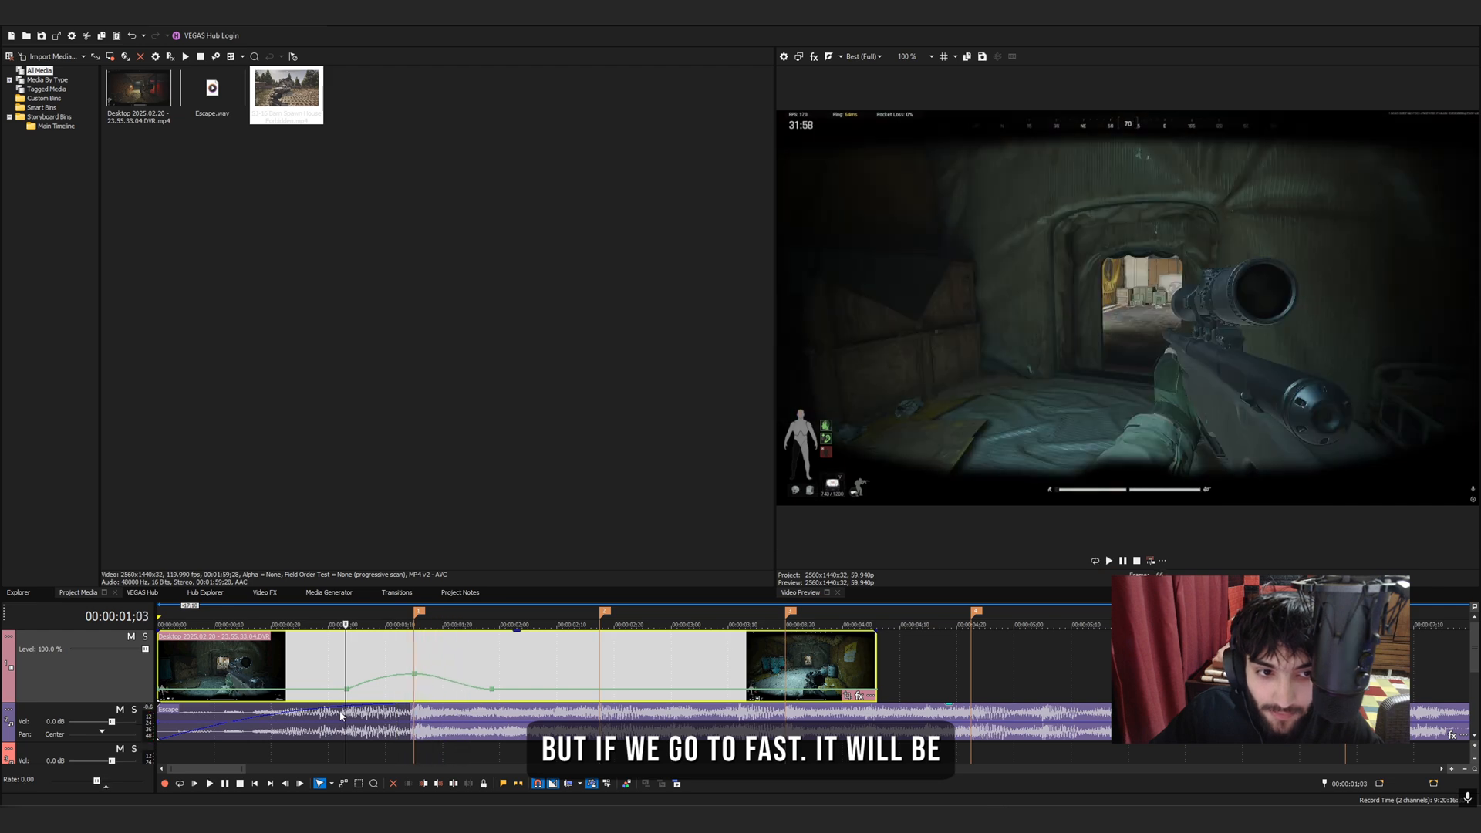
right_click(389, 680)
left_click(366, 680)
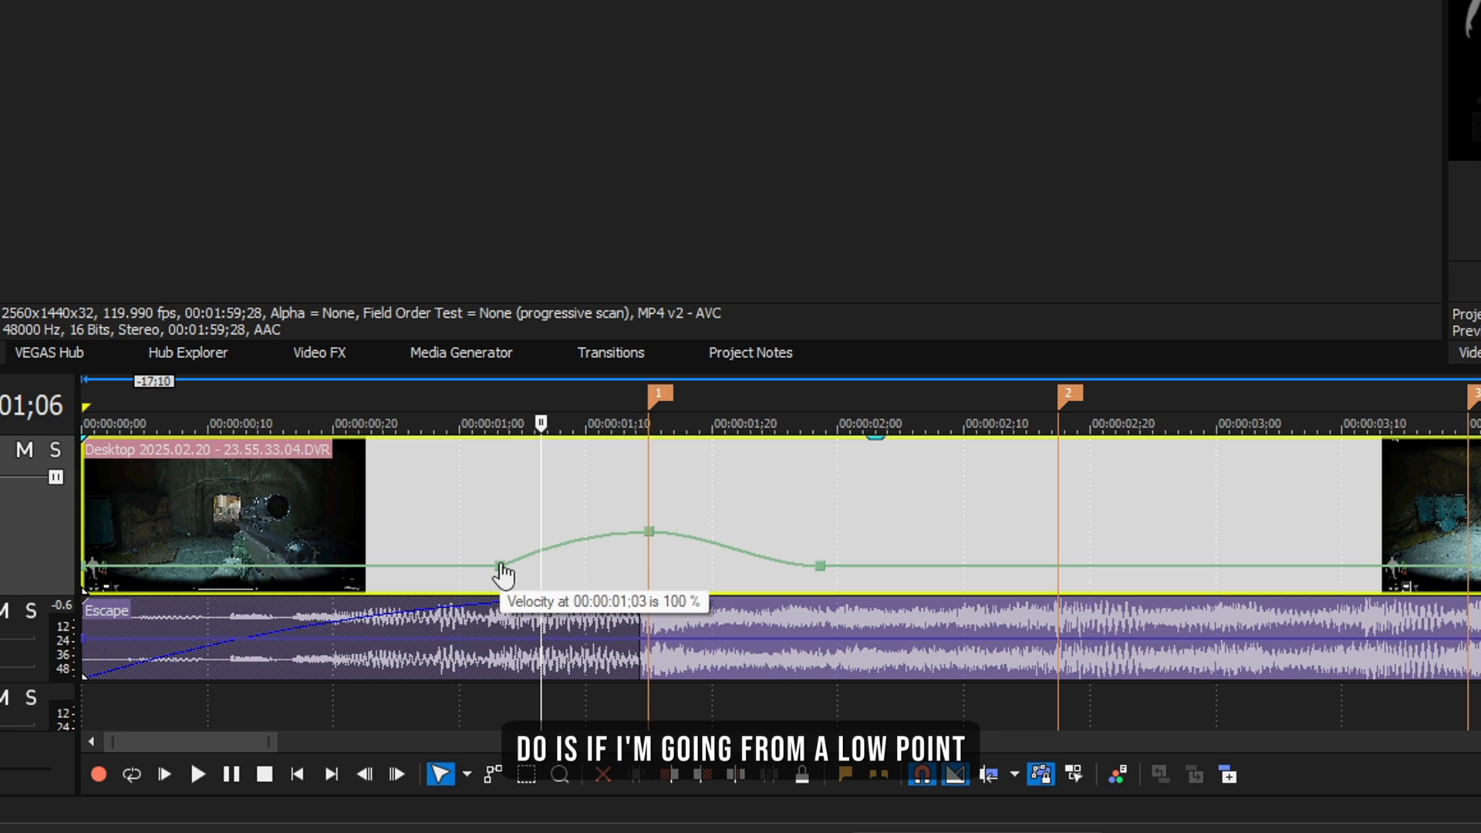
Set the curve rising to the marker 1 peak to Slow Fade and the falling curve to Fast Fade, and play back the clip.
right_click(583, 549)
left_click(674, 335)
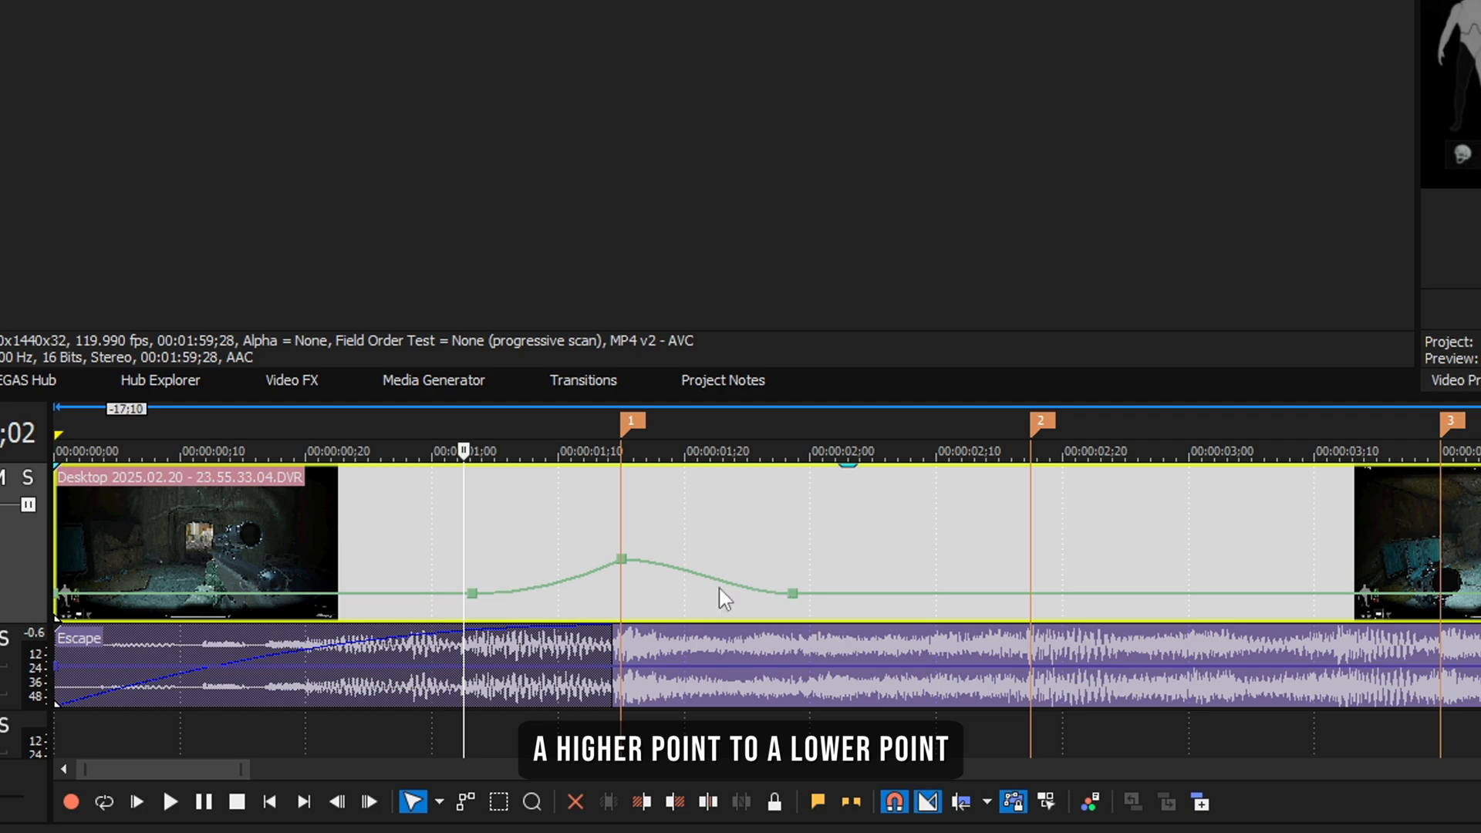
right_click(724, 598)
left_click(784, 345)
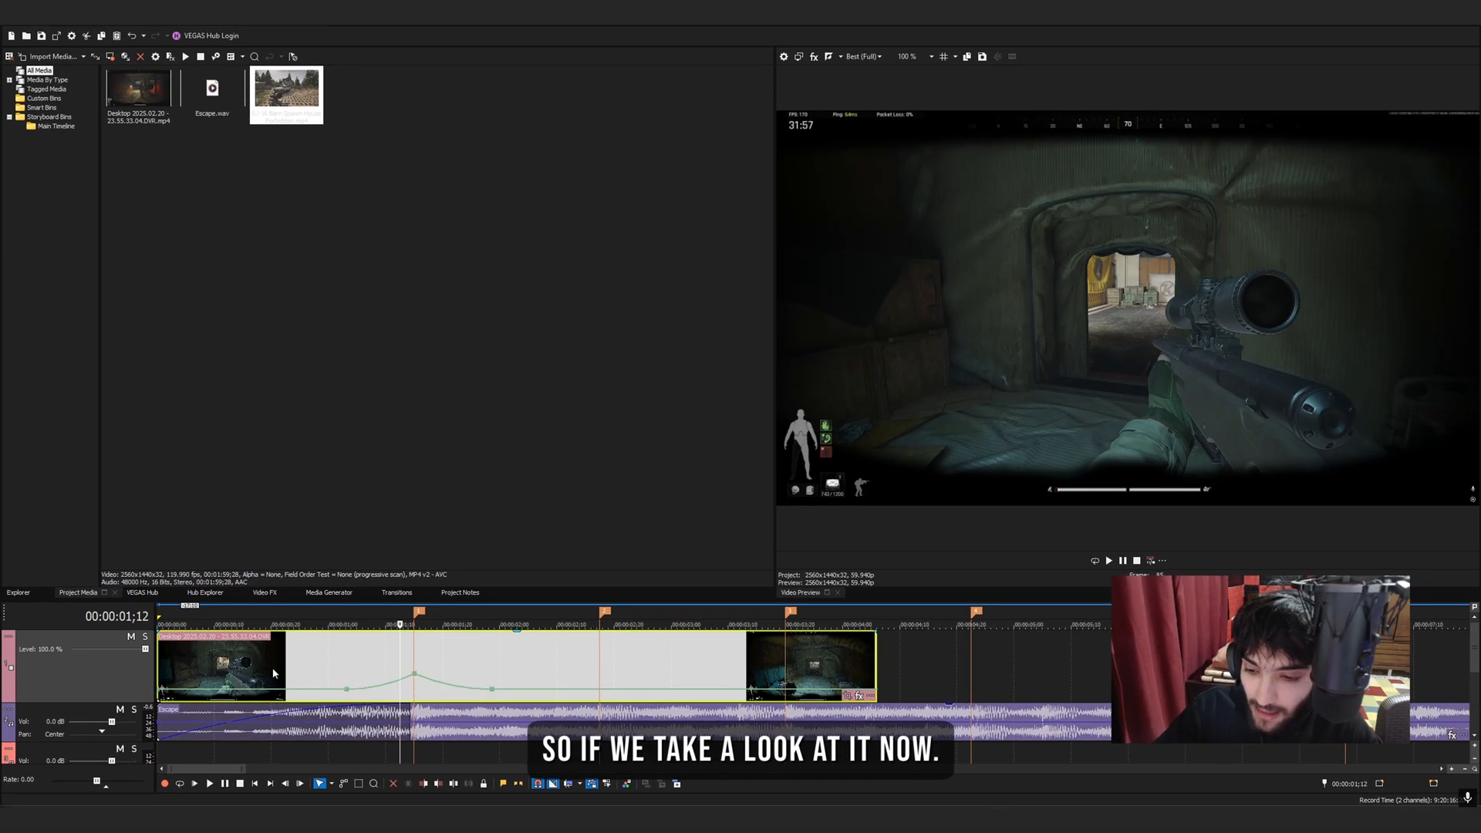
key("space")
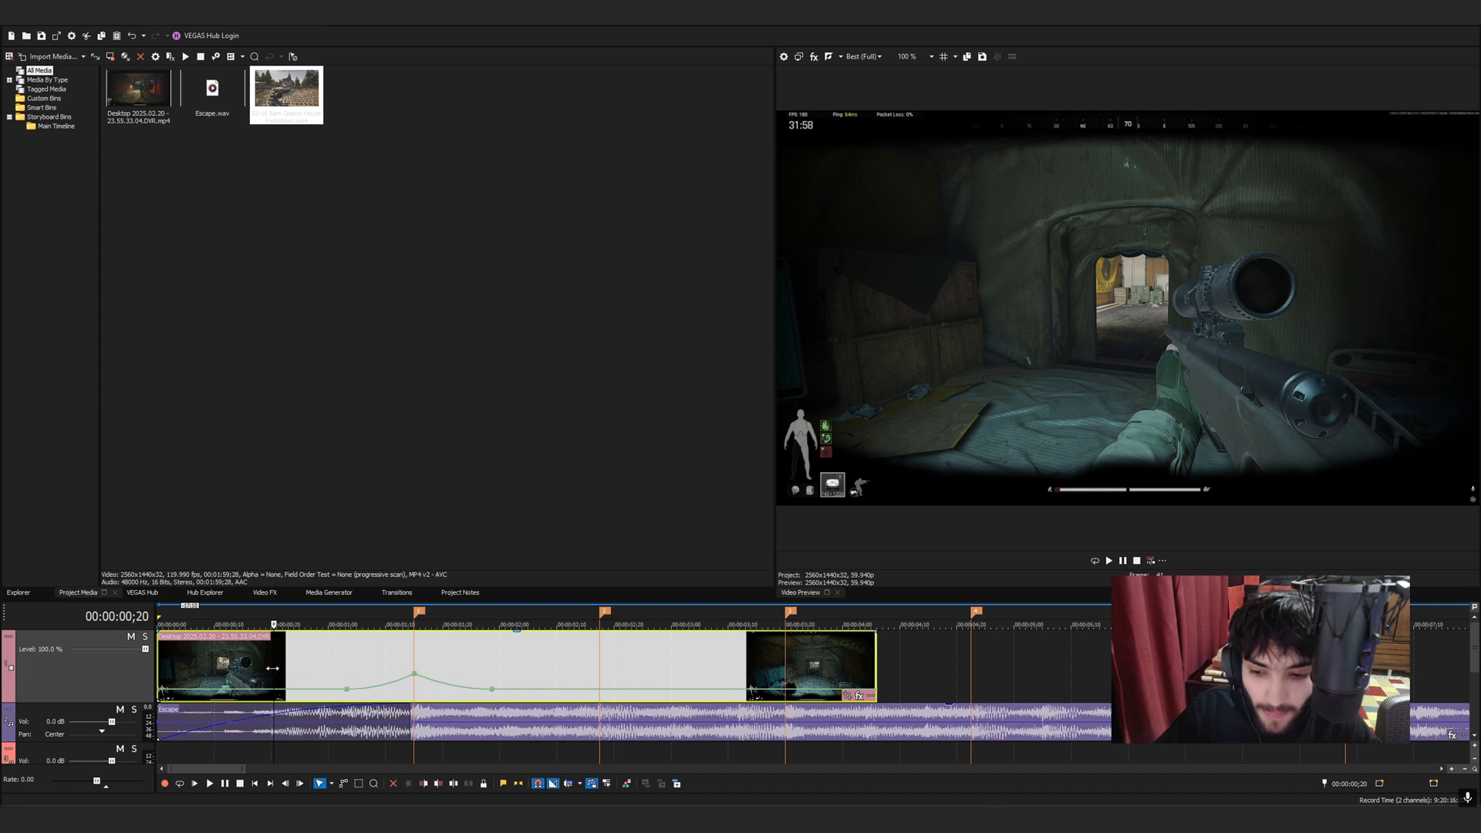
key("space")
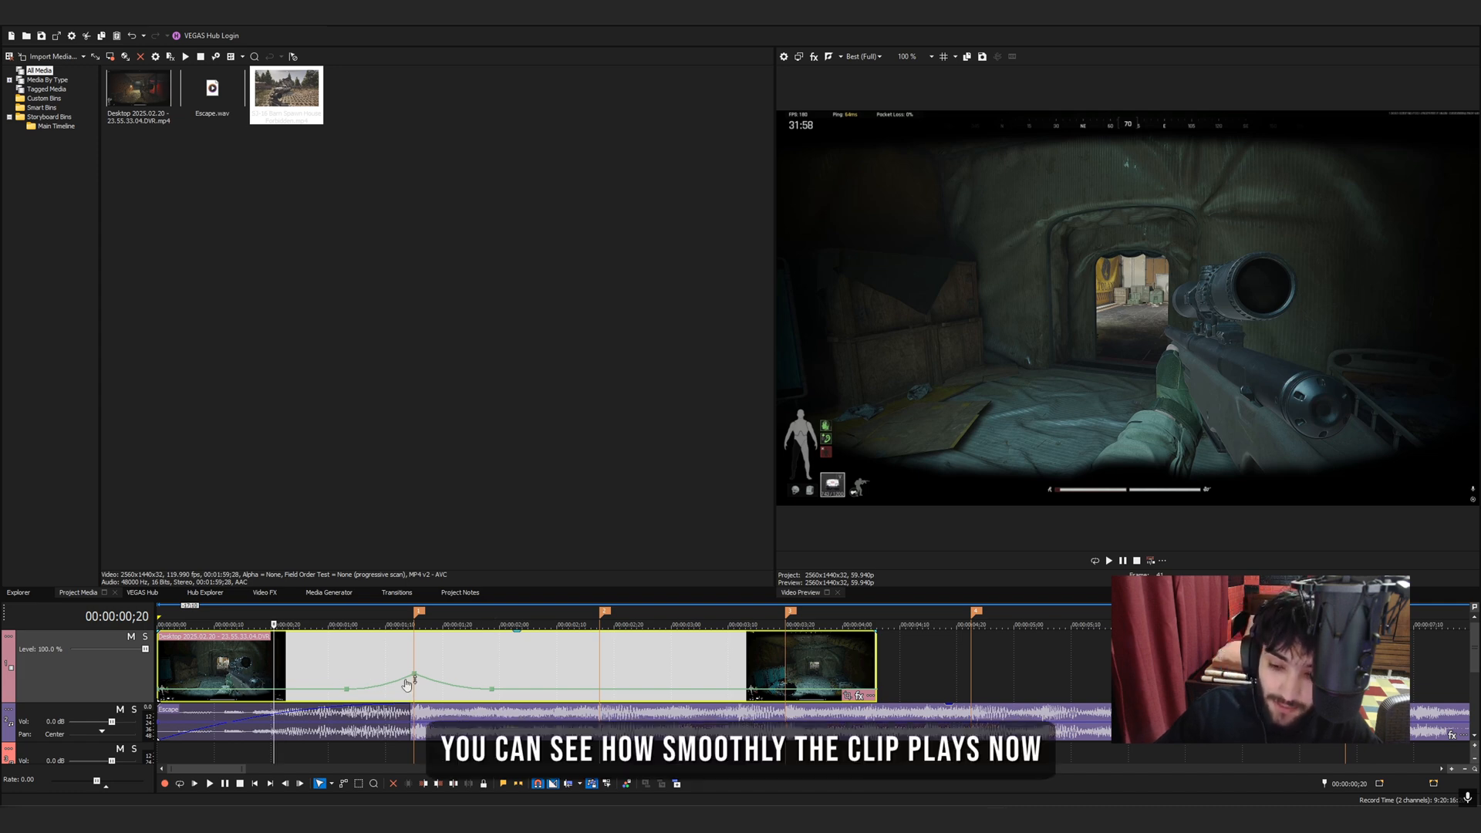
Set the velocity point after marker 1, at 00:00:01;28, to 50% Forward Velocity and play back the slowdown.
mouse_move(417, 679)
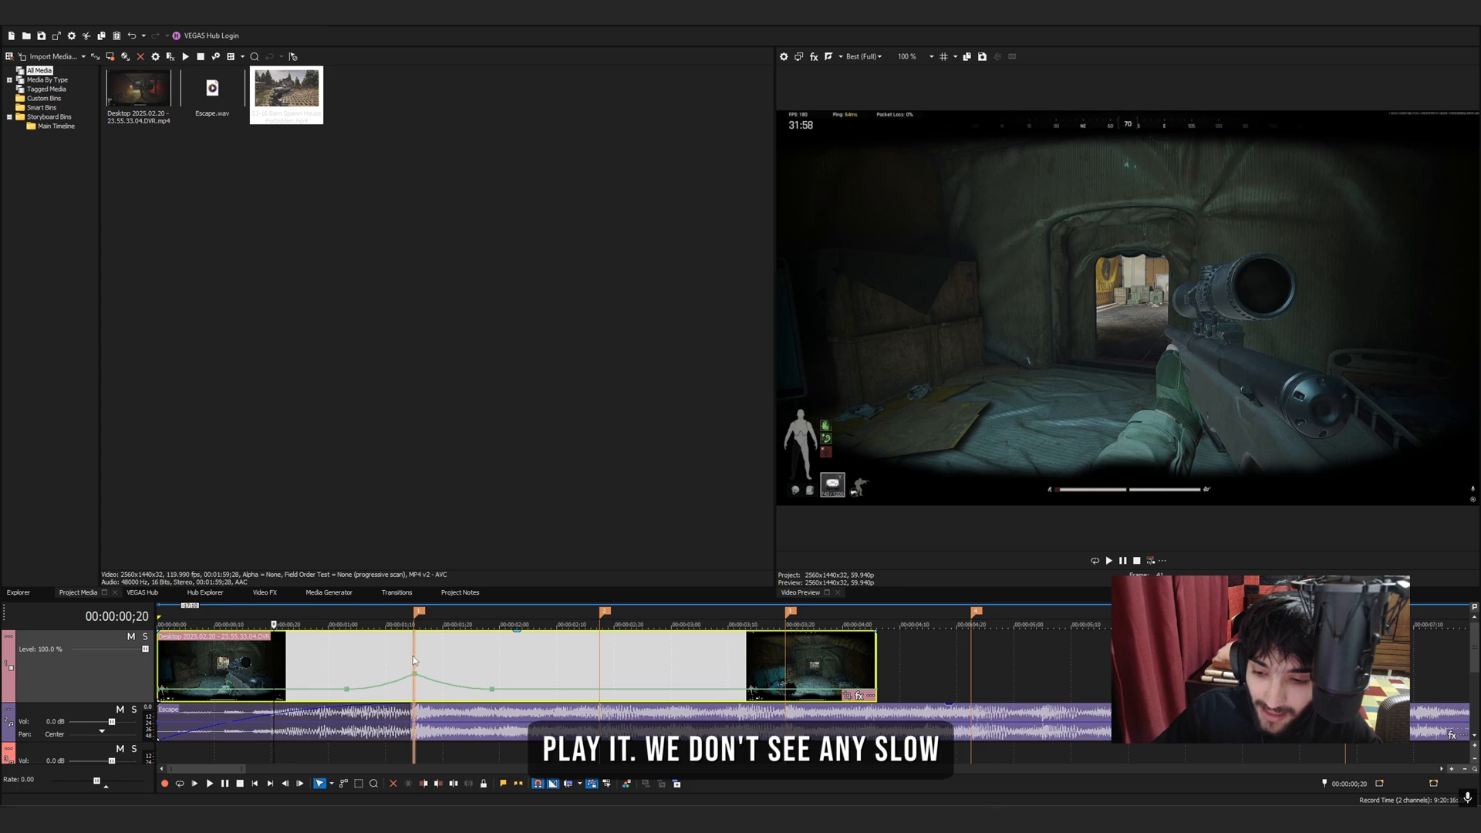
left_click(414, 658)
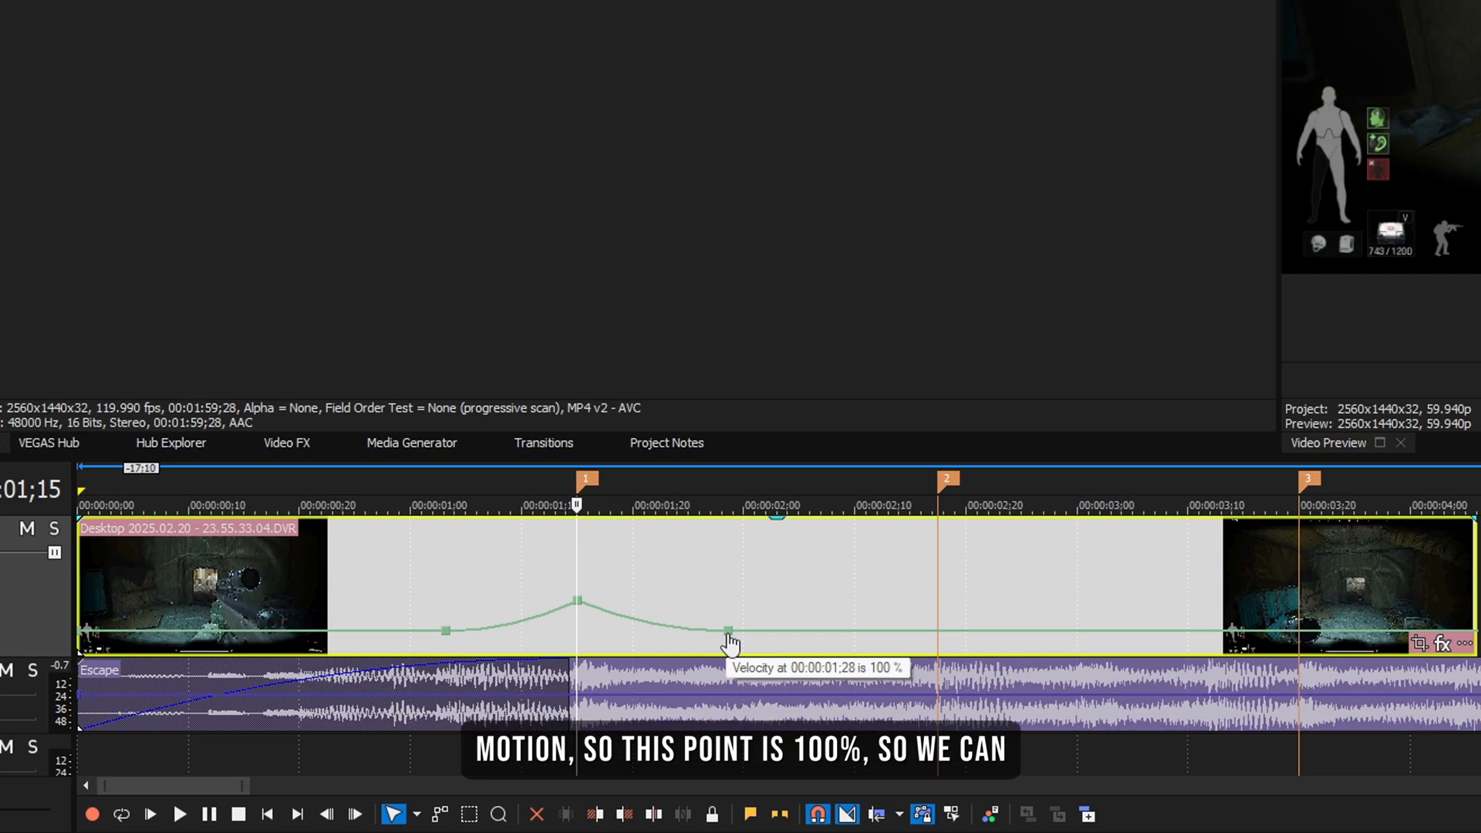
right_click(492, 690)
left_click(807, 202)
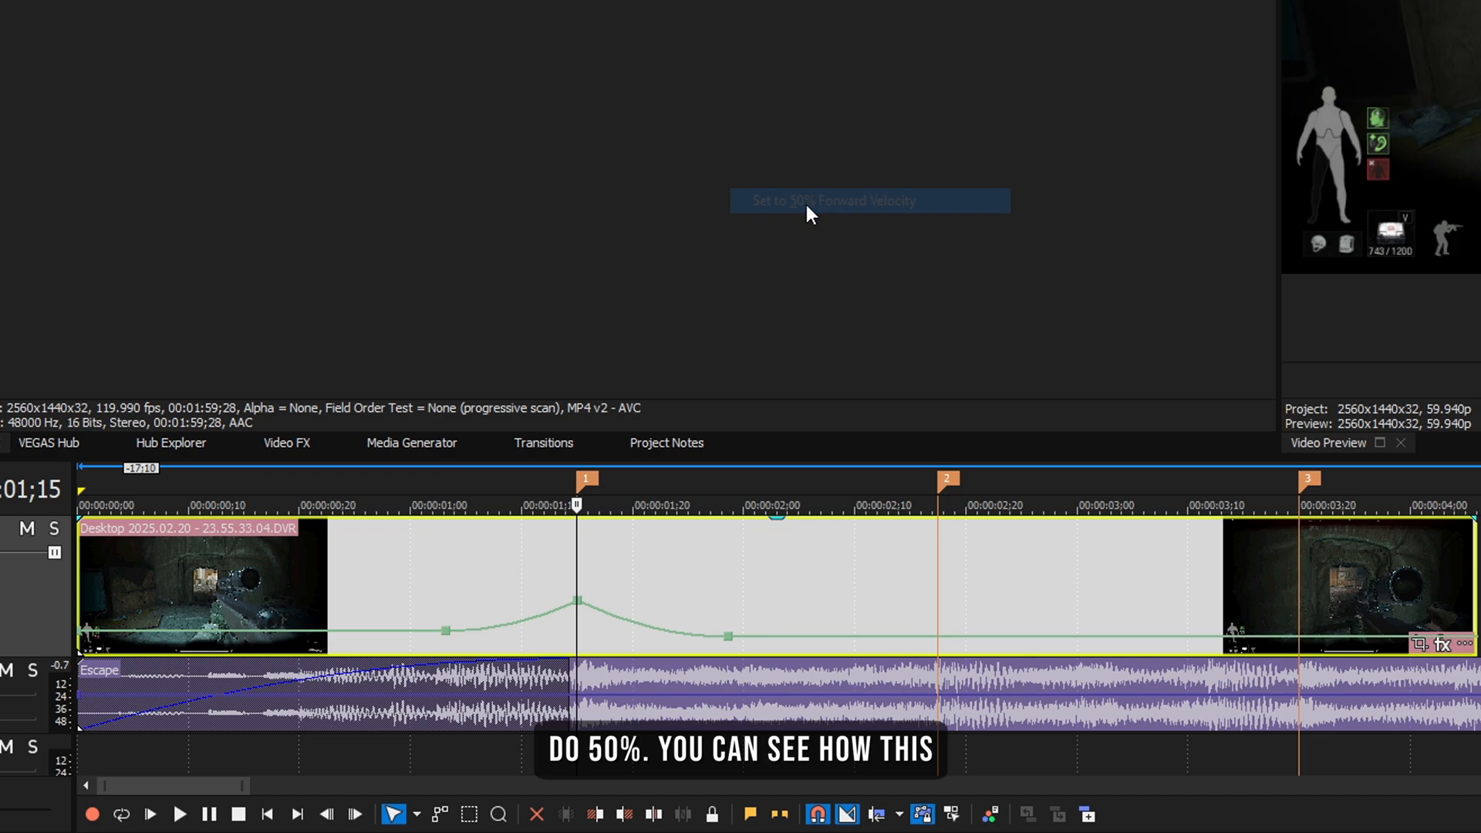
left_click(404, 578)
key("space")
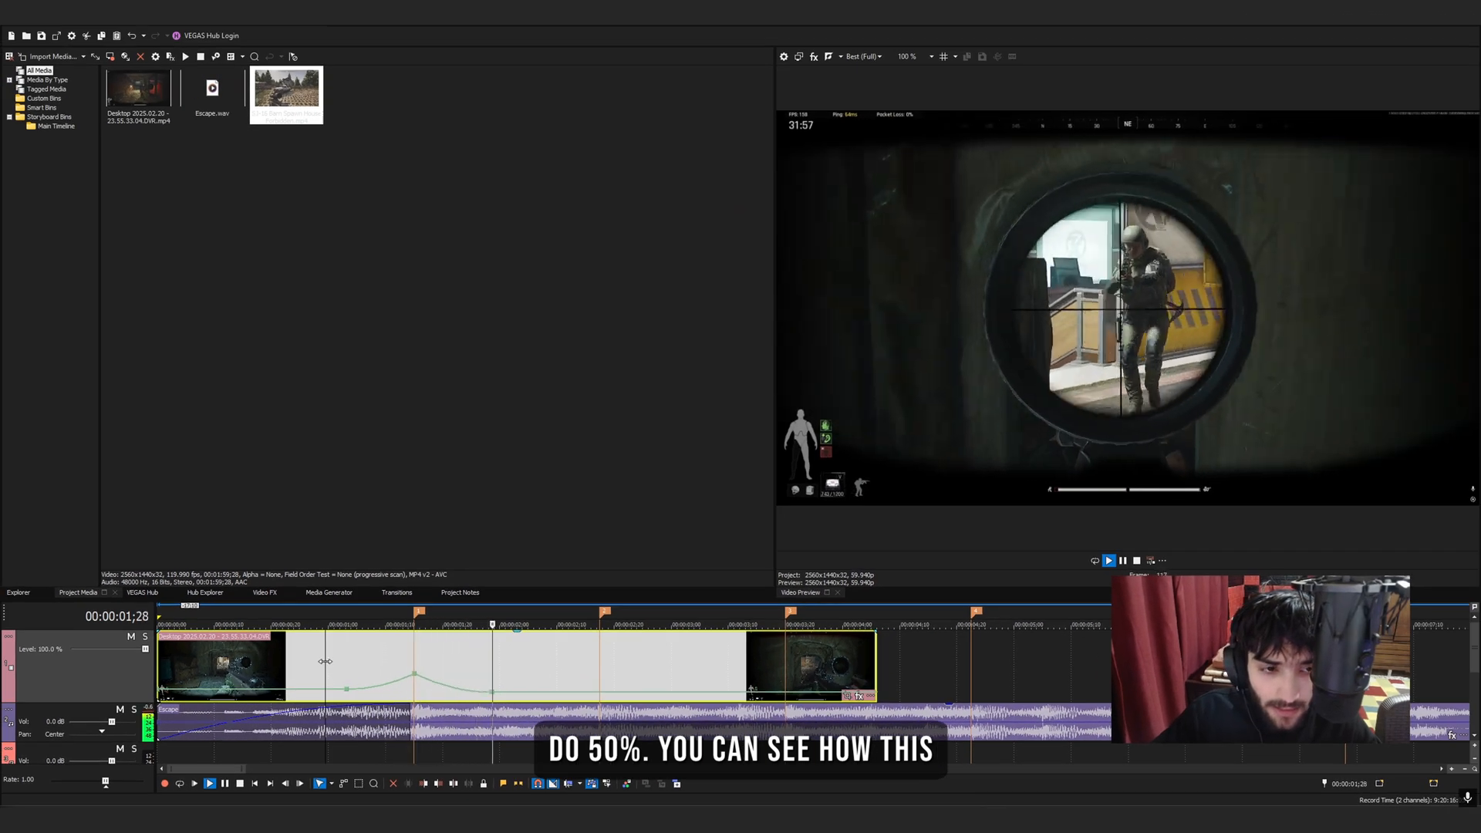
key("space")
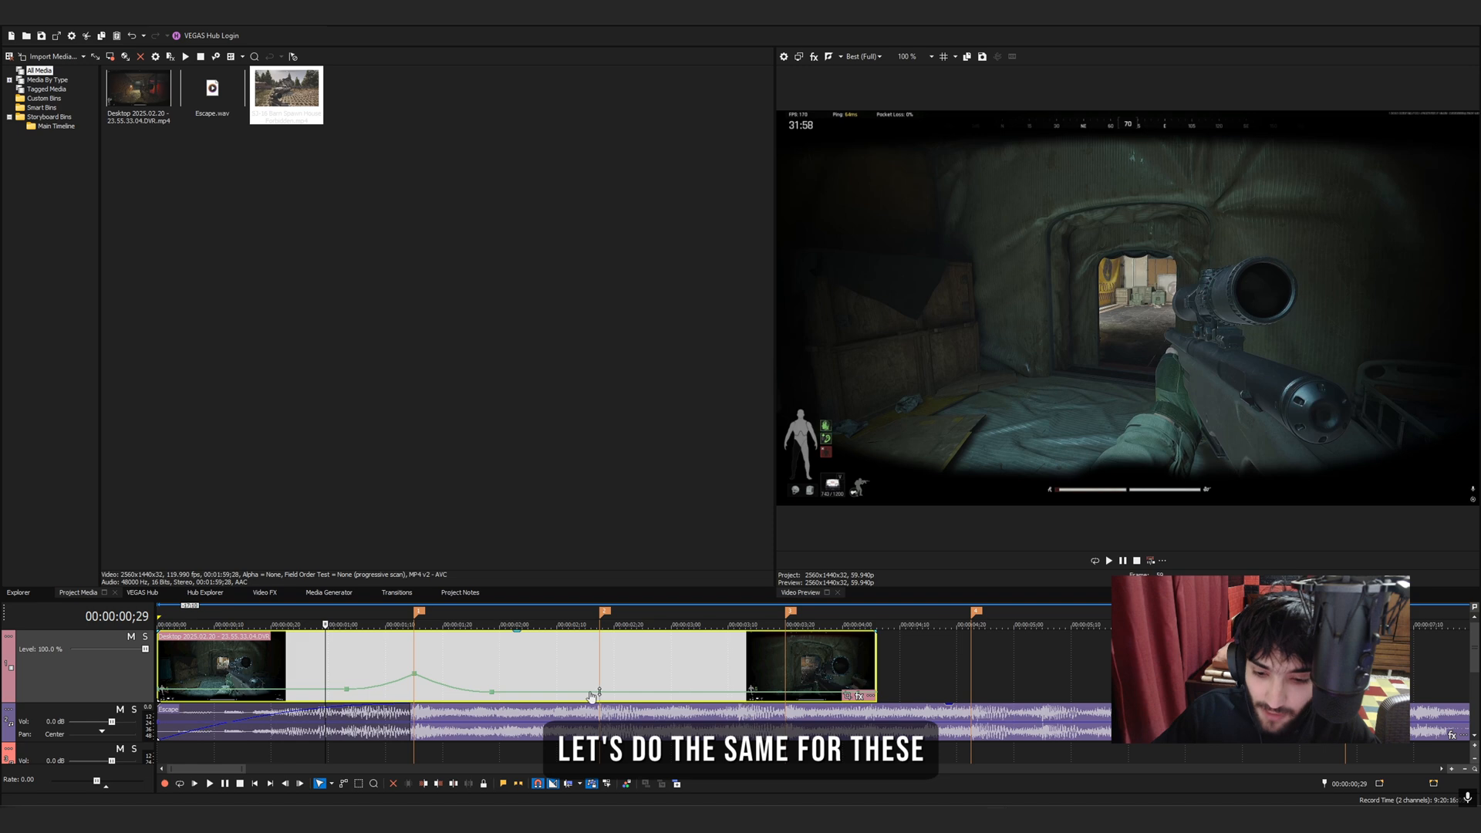
Split the first clip at marker 3 (00:00:03;20) and delete the part after it.
left_click(800, 687)
scroll(802, 687, "up", 4)
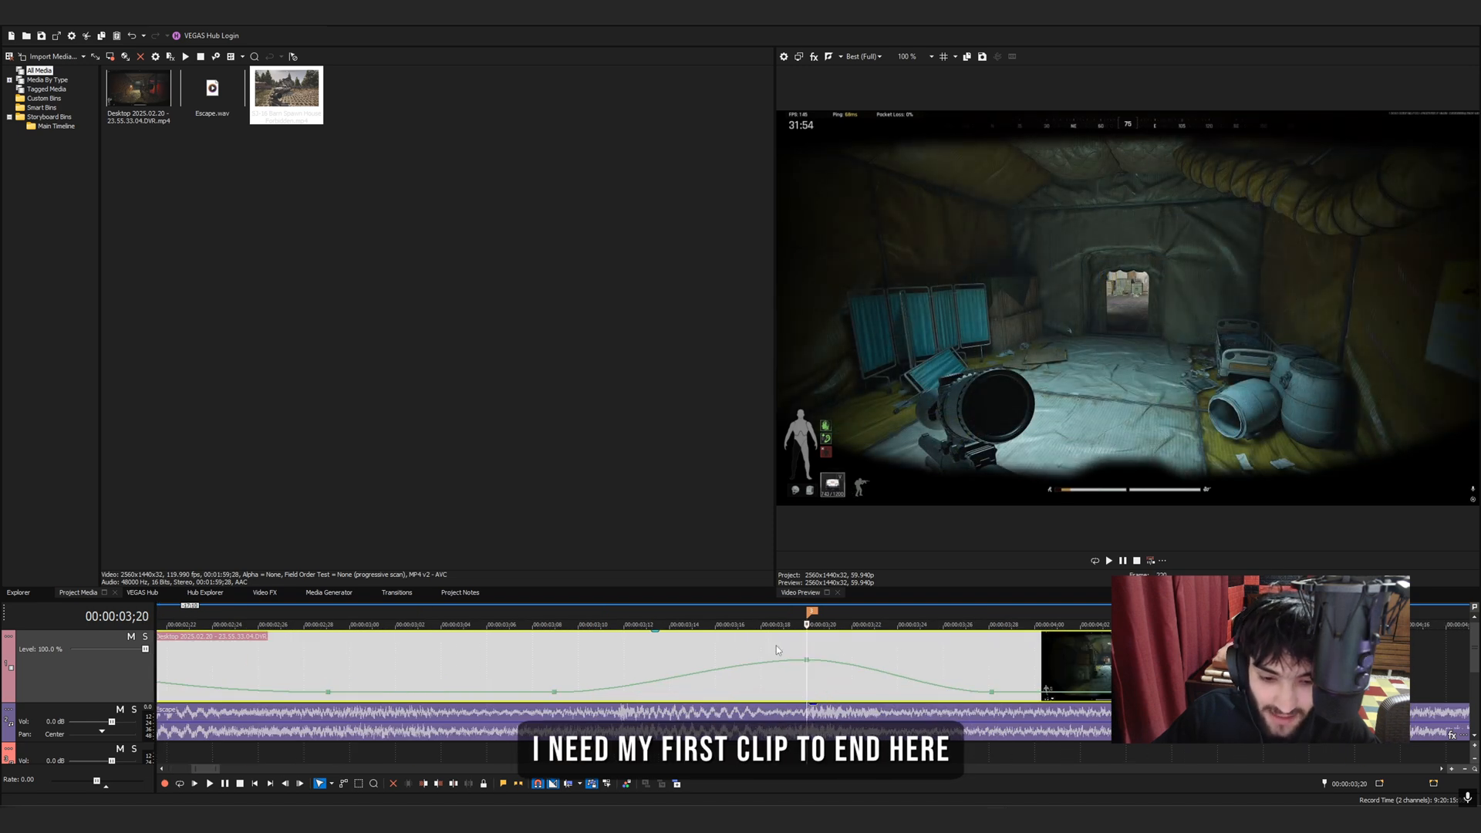
scroll(776, 646, "down", 2)
key("s")
right_click(862, 660)
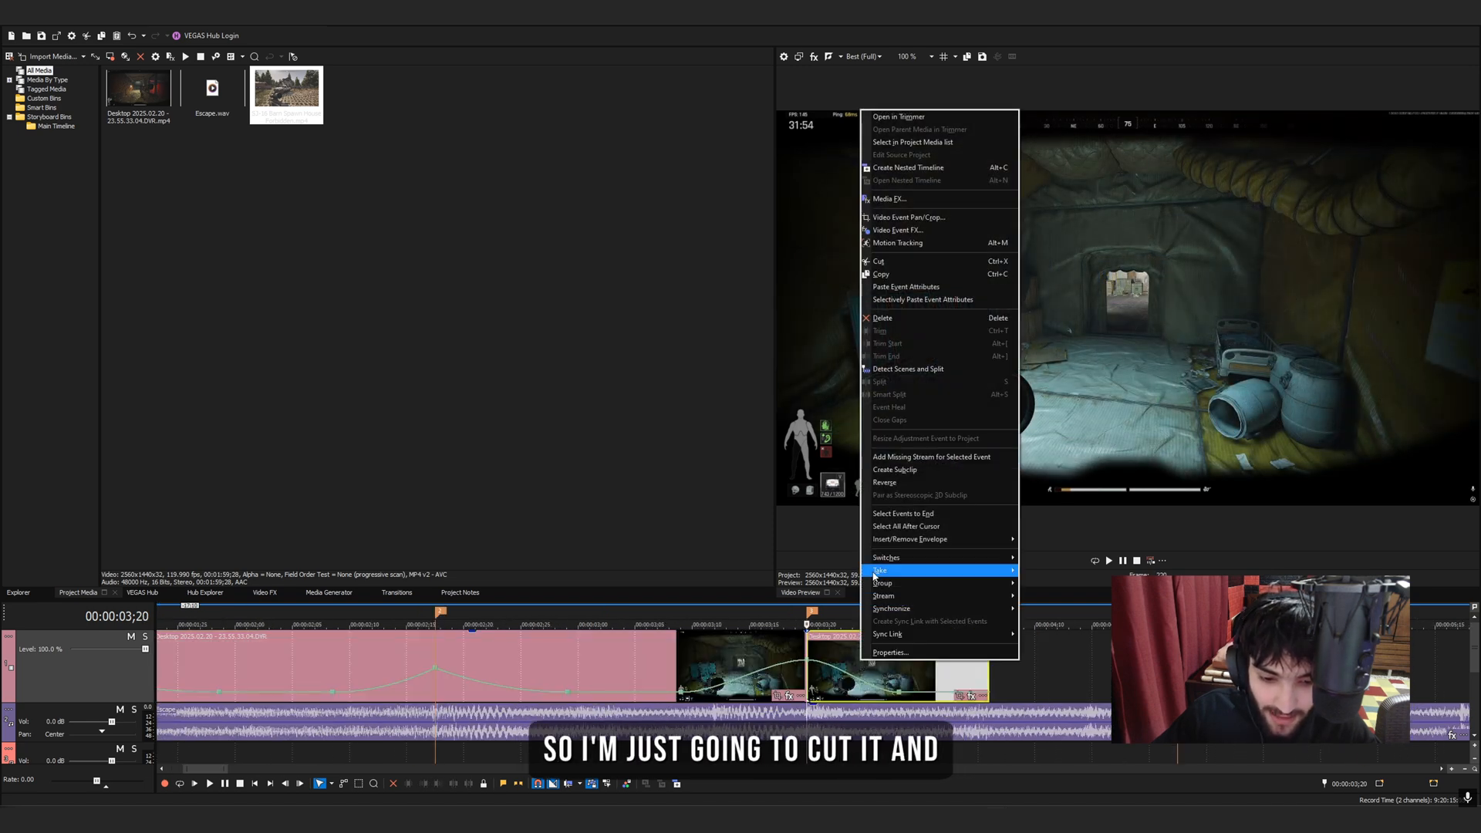
left_click(883, 318)
scroll(617, 672, "down", 3)
Set the velocity curve rising to marker 3 at the clip's end to Slow Fade and play back the clip.
right_click(613, 673)
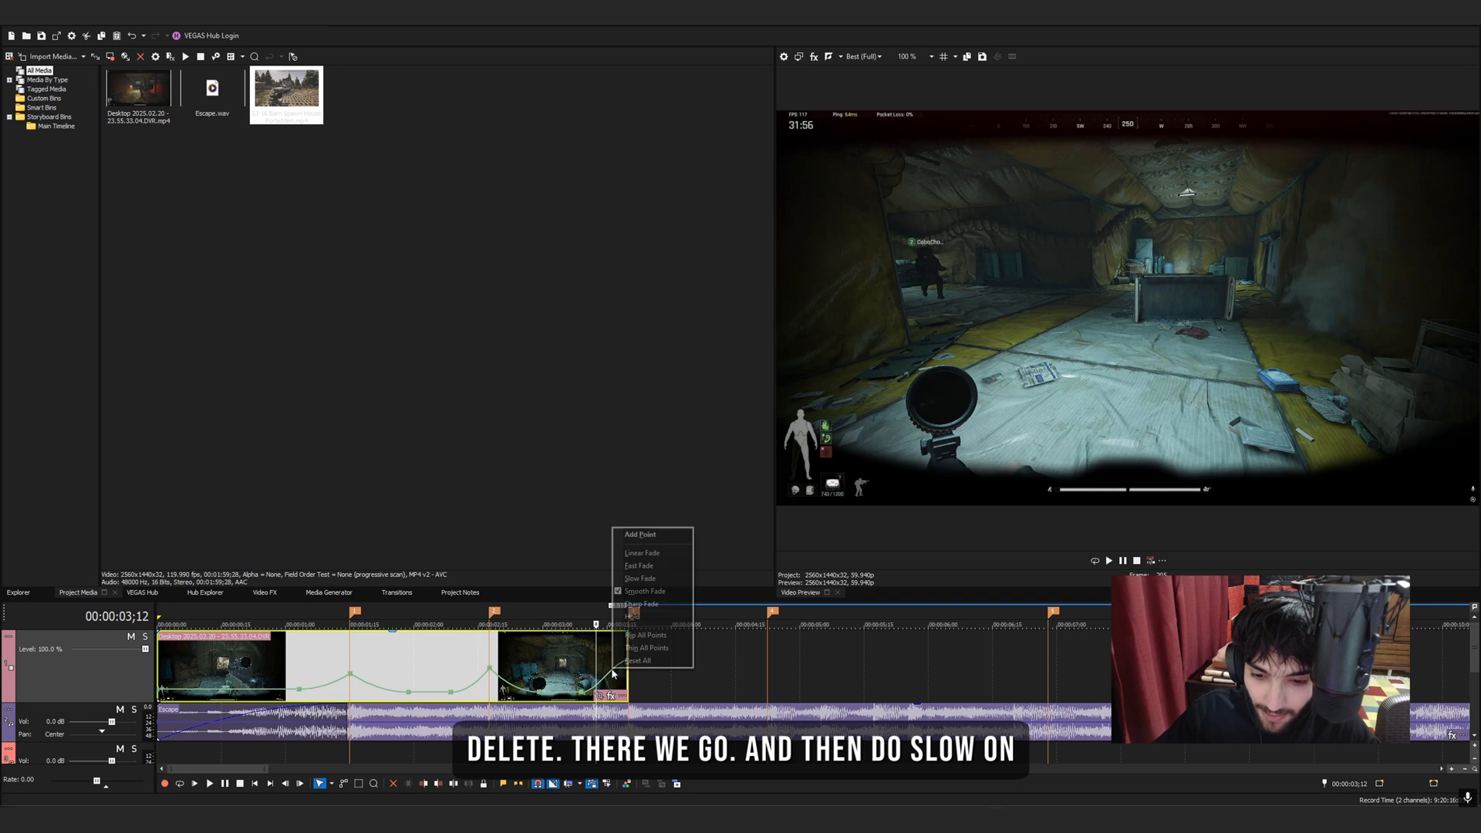
left_click(639, 578)
scroll(386, 664, "down", 2)
left_click(261, 663)
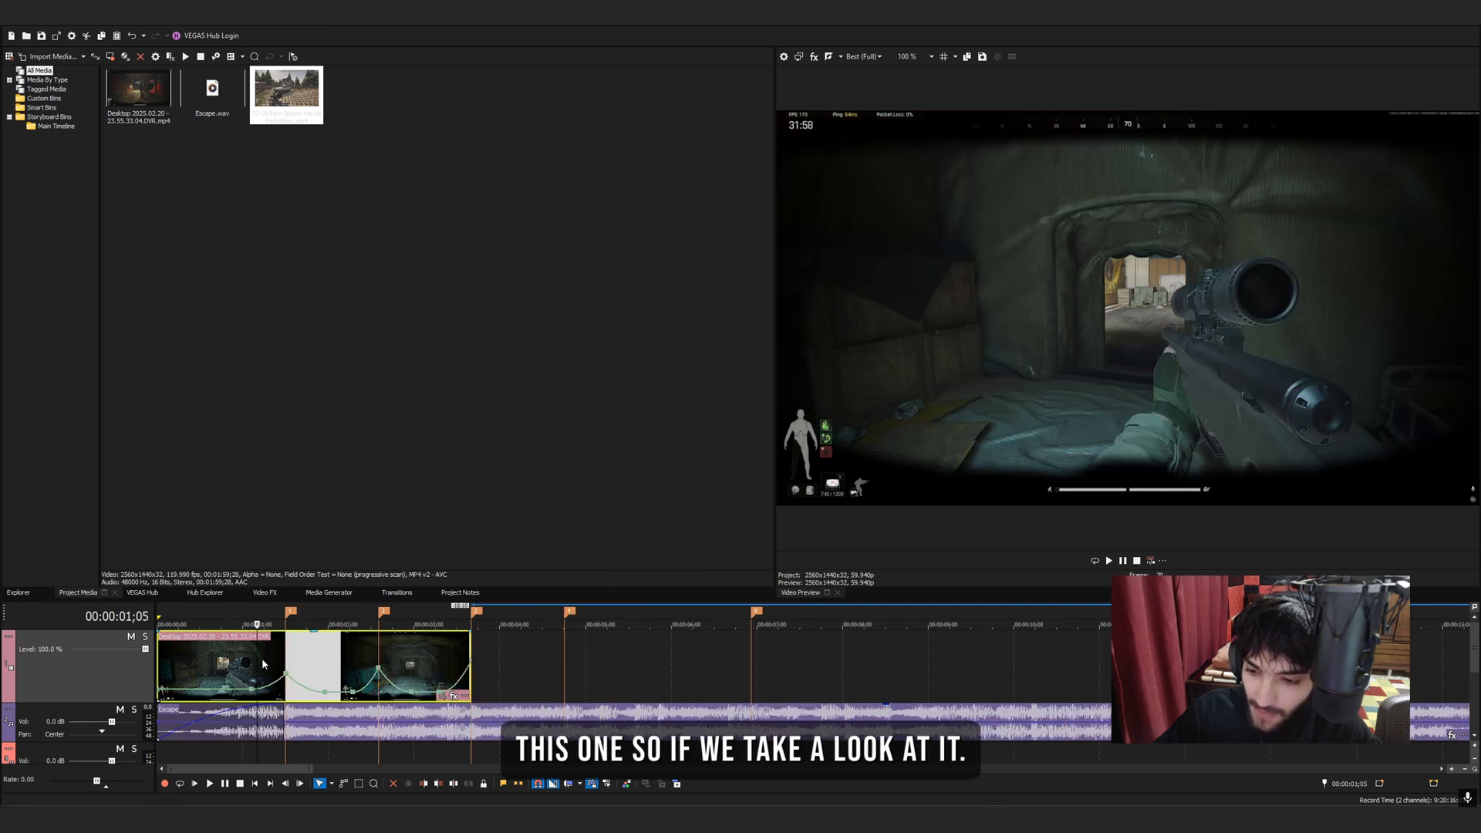
scroll(261, 664, "up", 3)
scroll(255, 662, "down", 2)
key("space")
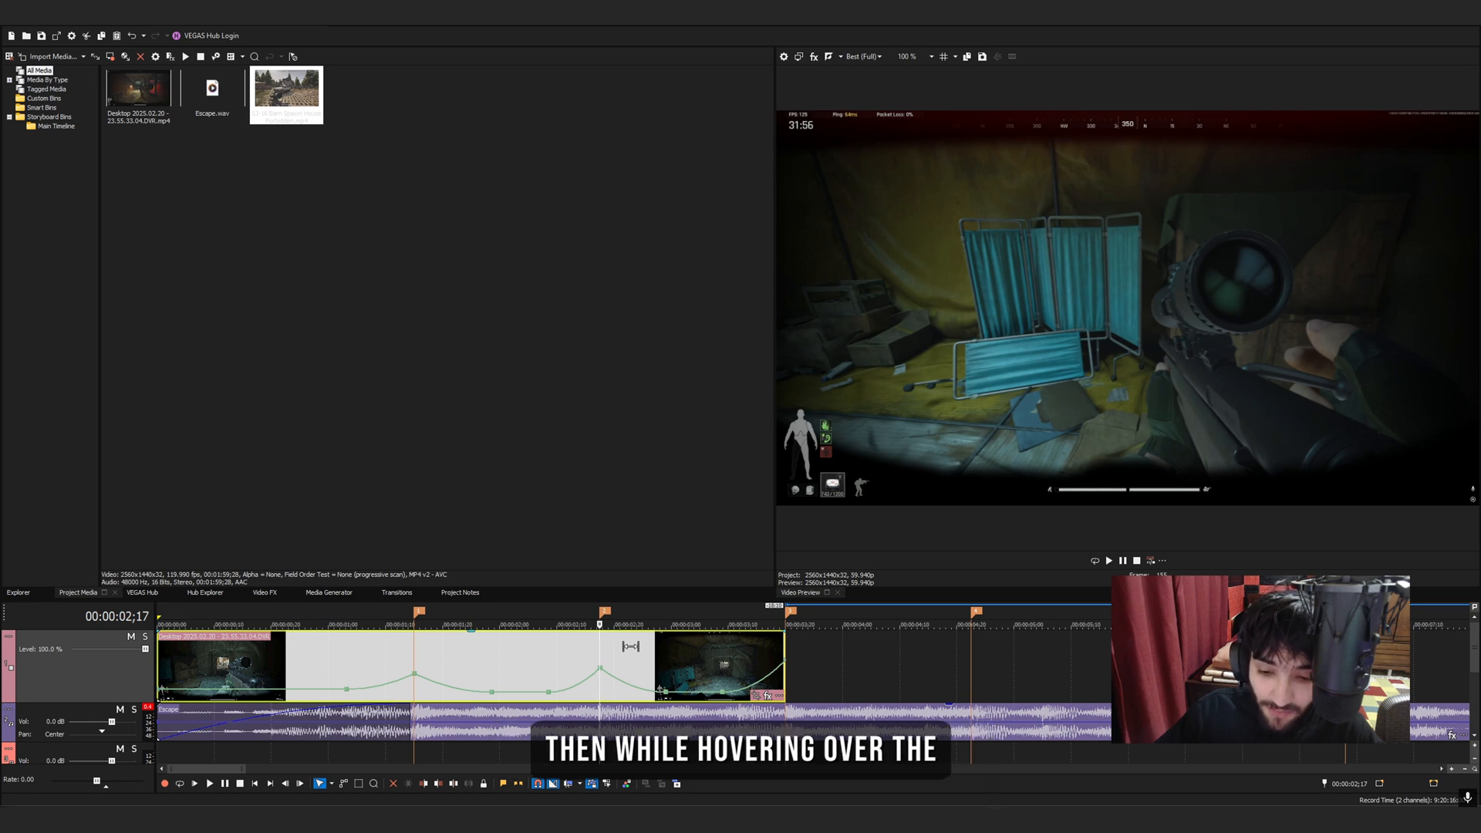
Slip the footage inside the clip in small increments so the scoped shot falls on marker 2, and play back the result.
left_click_drag(631, 647, 595, 651)
mouse_move(646, 659)
left_mouse_down()
mouse_move(648, 648)
mouse_move(600, 655)
mouse_move(625, 643)
left_mouse_up()
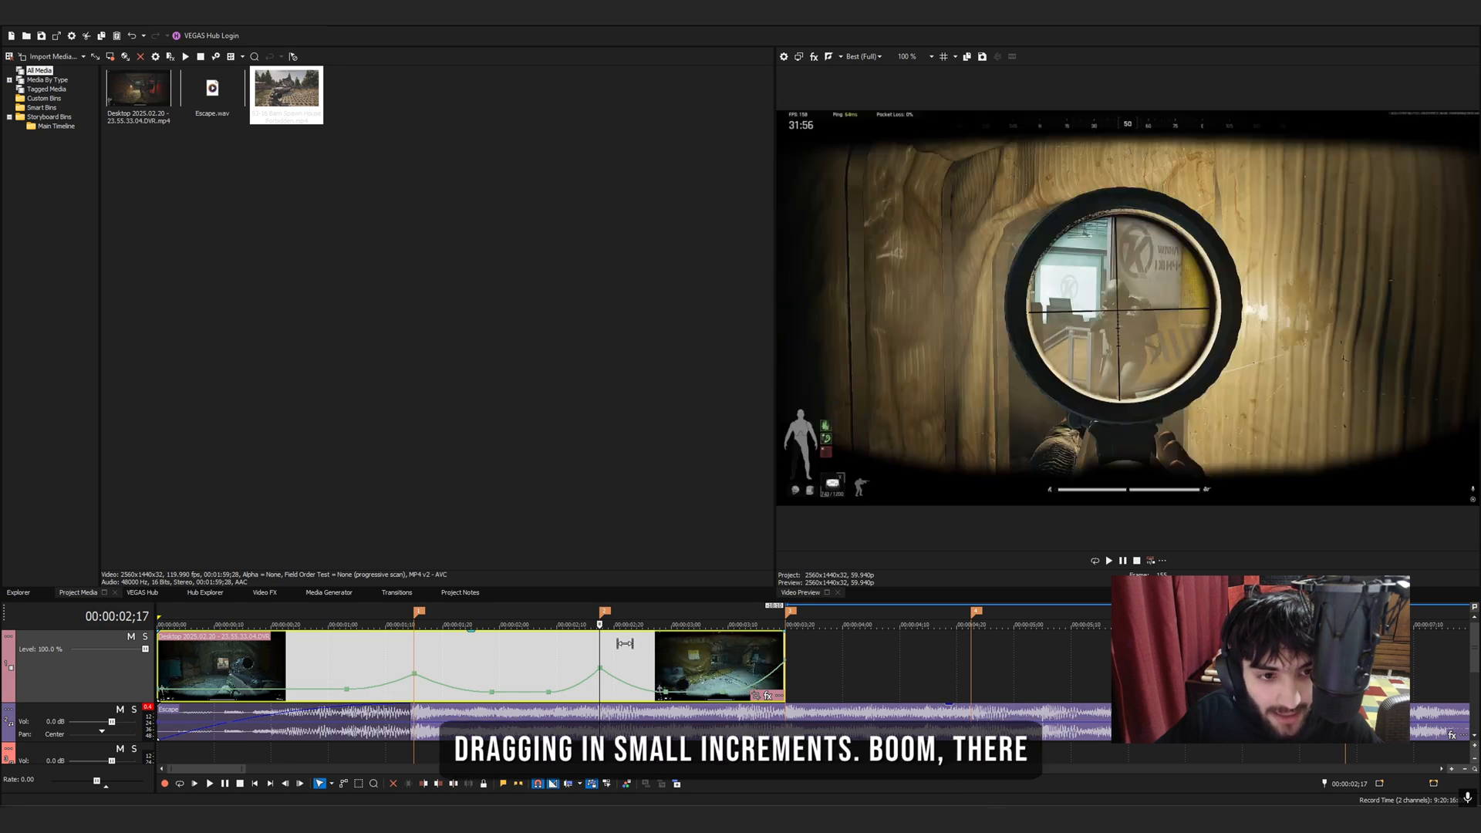
left_click(253, 660)
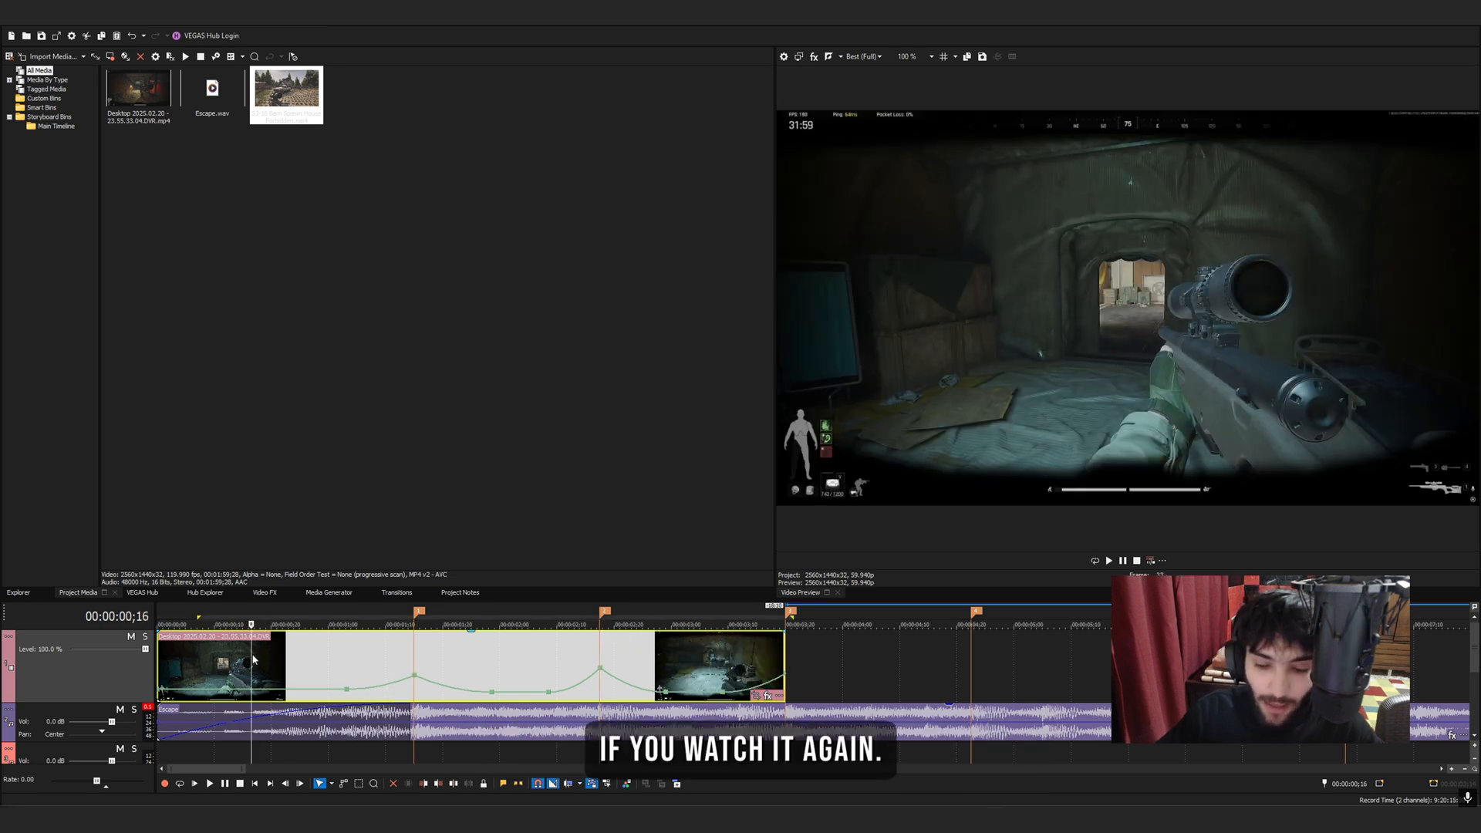
key("space")
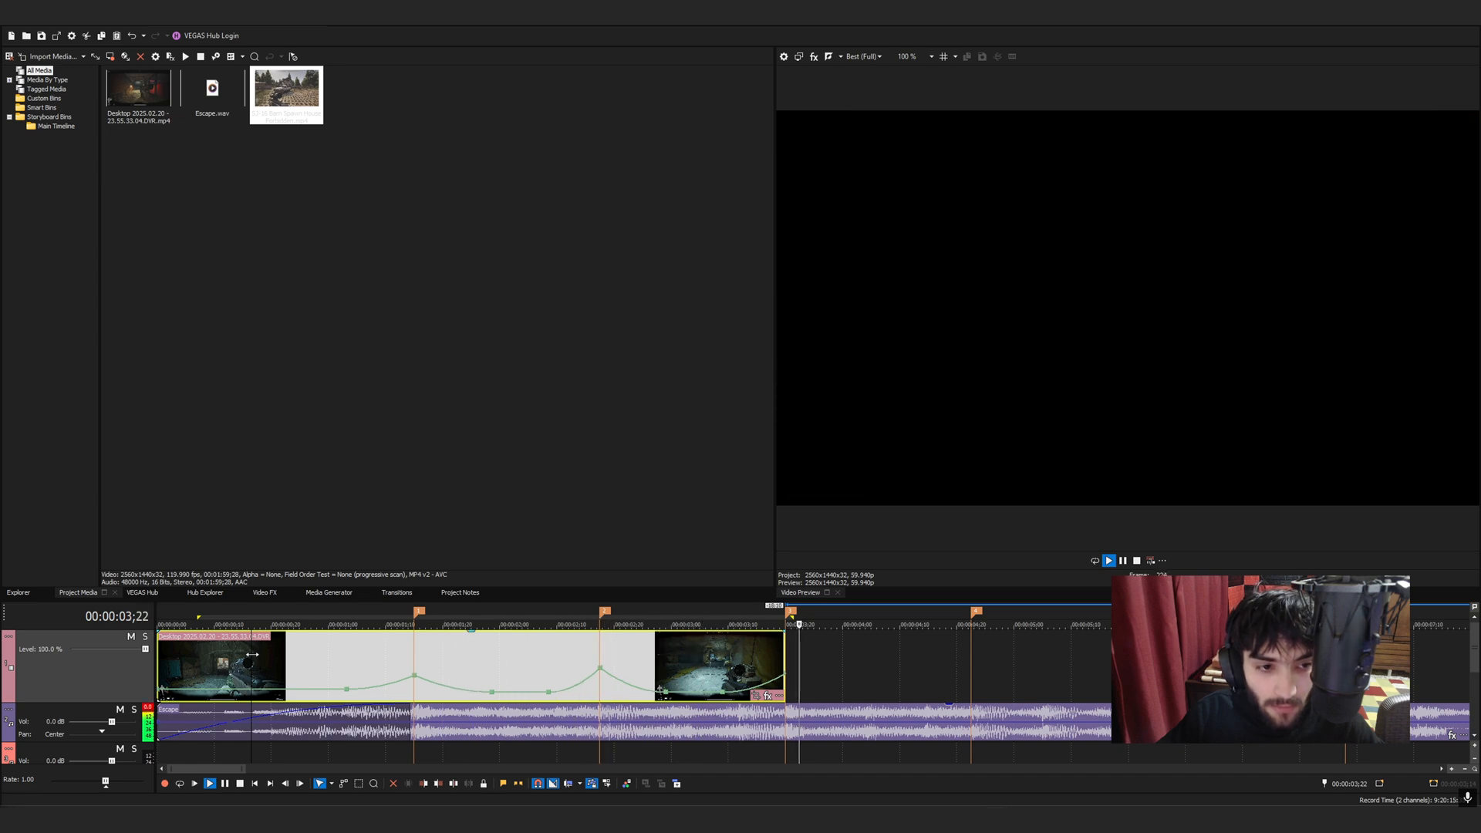
key("space")
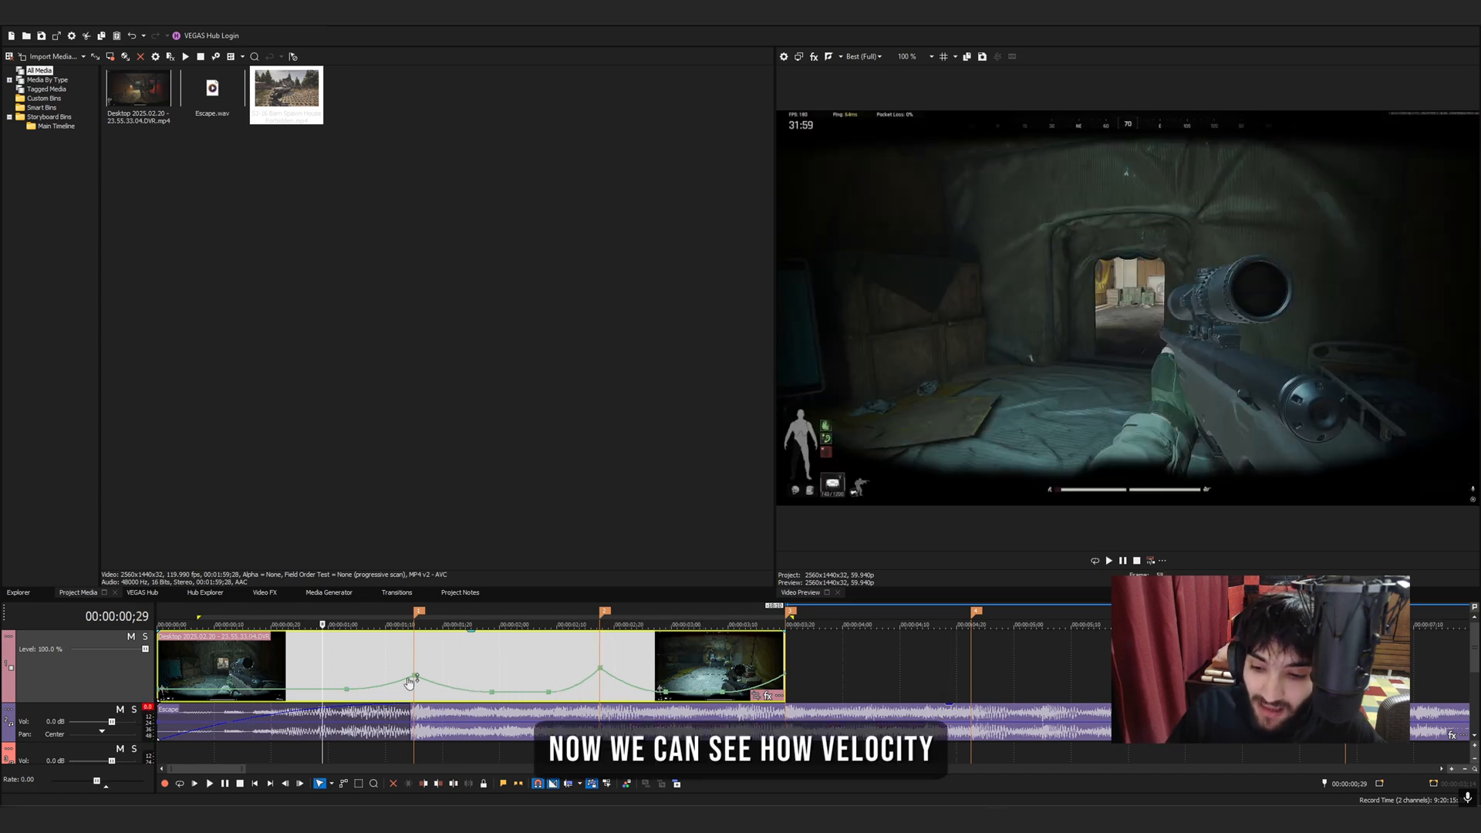